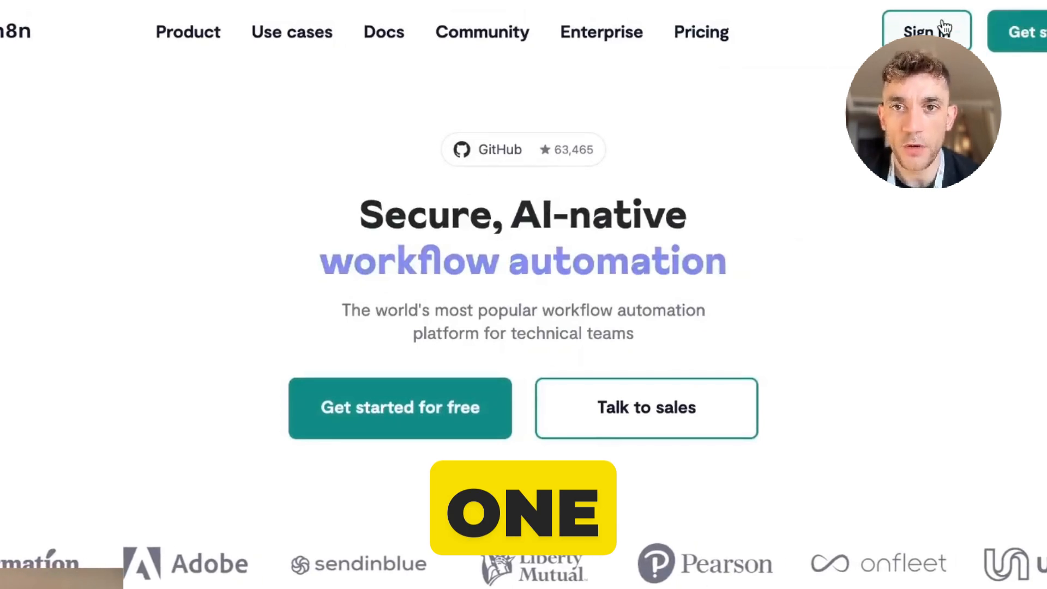
Step: Sign in to n8n and start a new workflow from the workflow overview
left_click(944, 27)
left_click(534, 309)
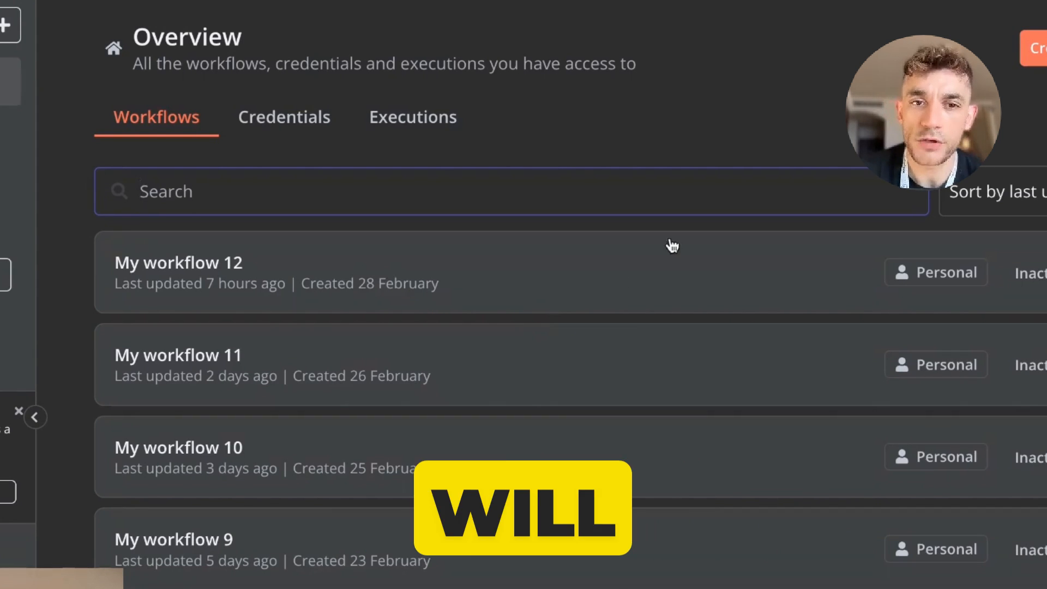
left_click(1042, 84)
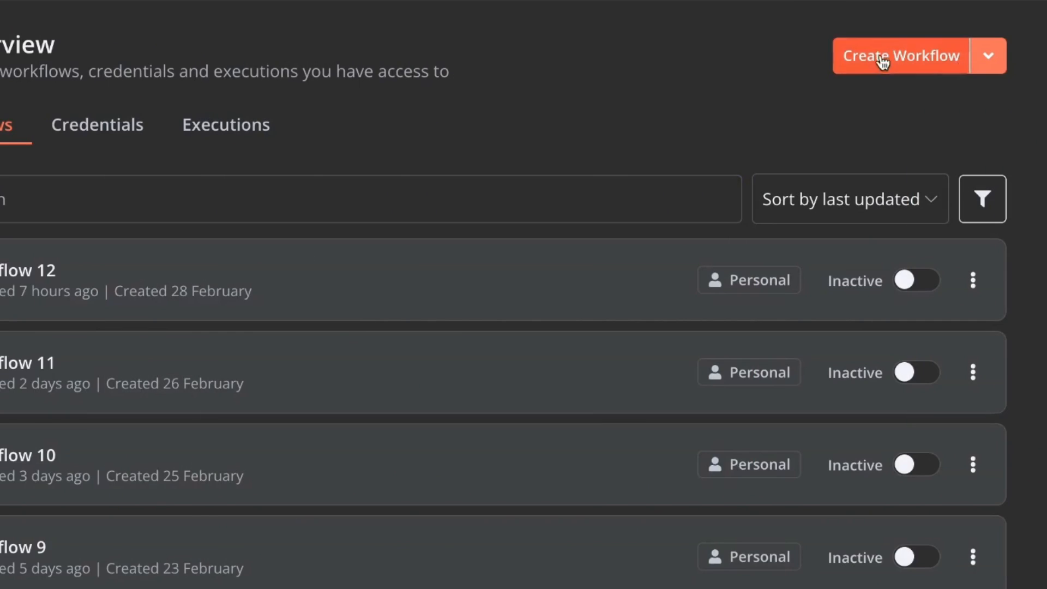
left_click(882, 58)
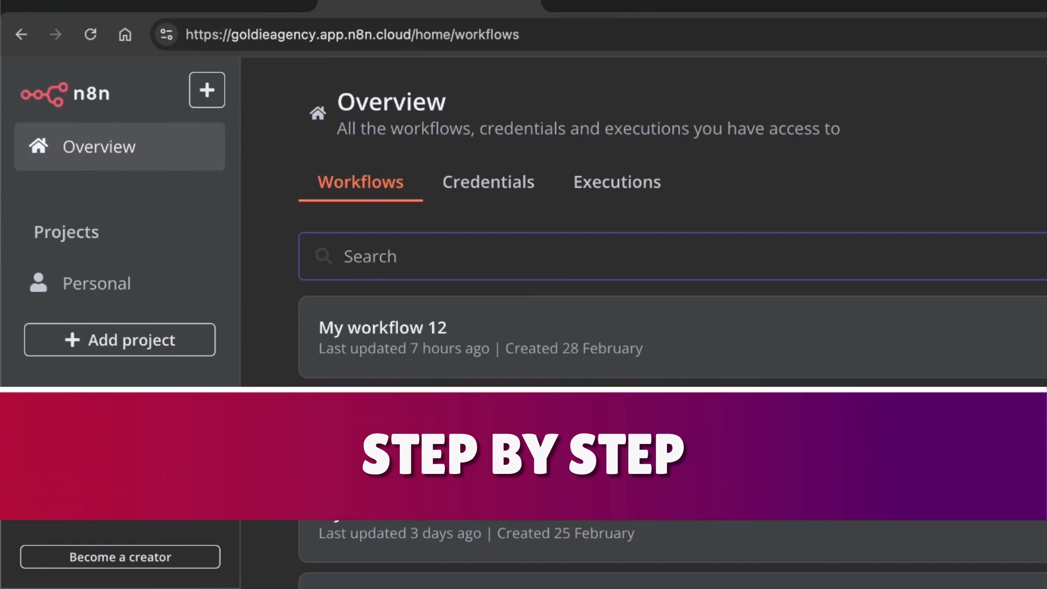
Step: Look at the existing workflow My workflow 12 and return to the overview
left_click(538, 336)
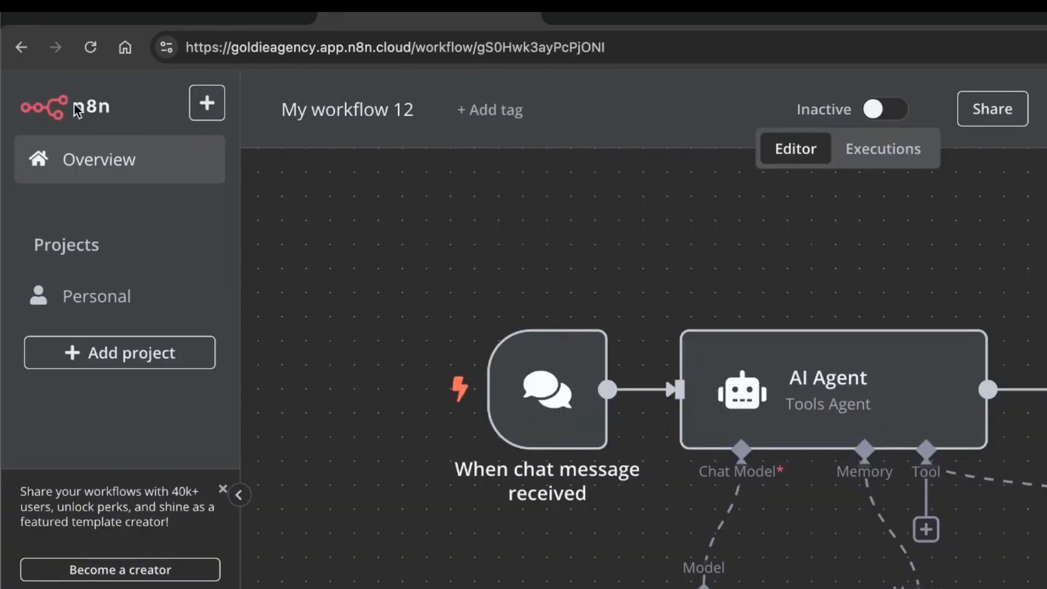
right_click(74, 104)
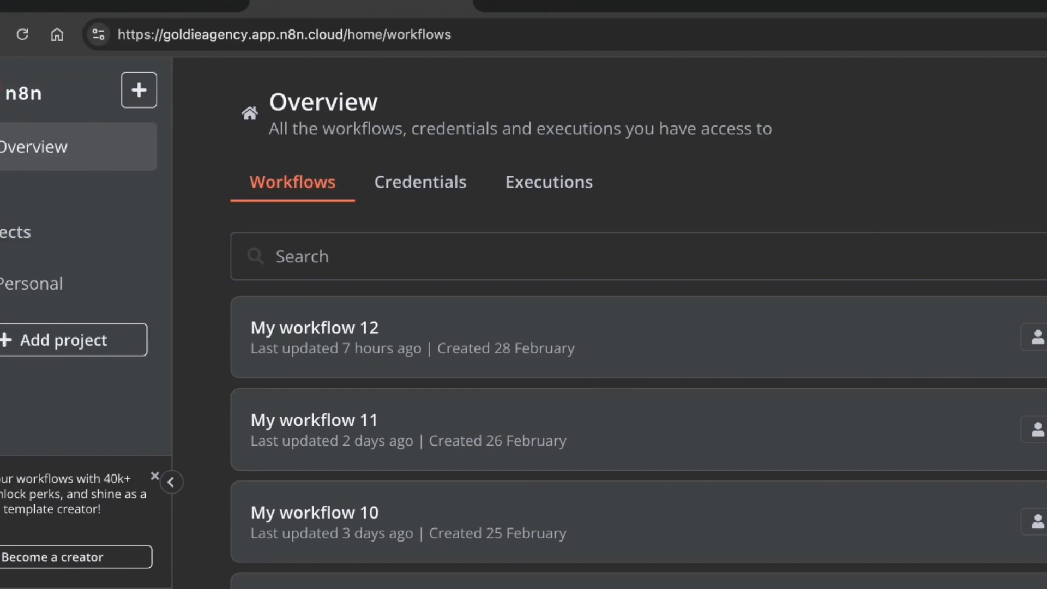
Step: Create a new workflow with a Chat Trigger as its first node, keeping the trigger's default parameters
left_click(900, 127)
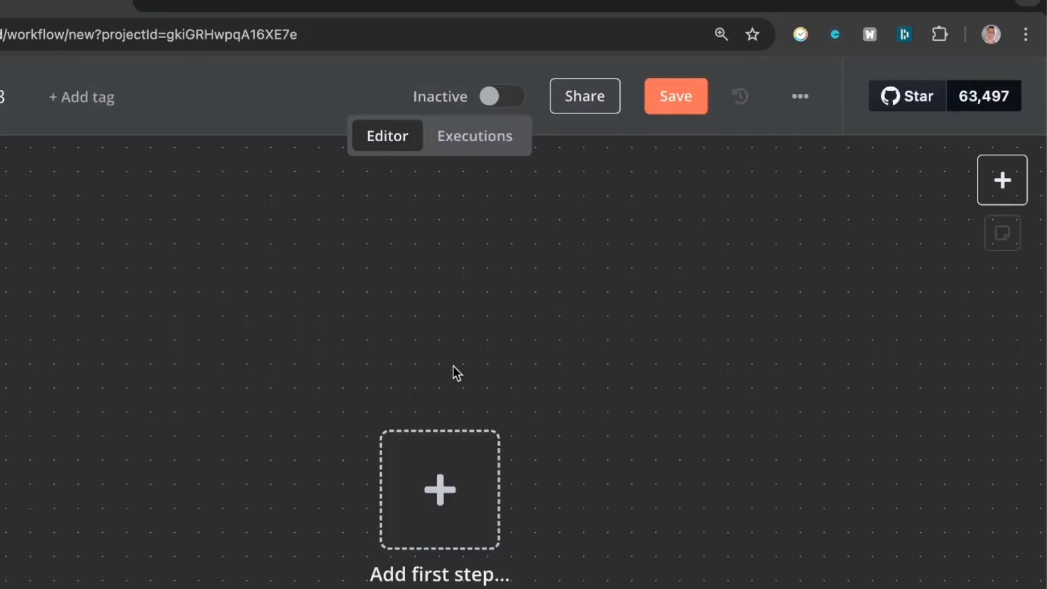
left_click(162, 357)
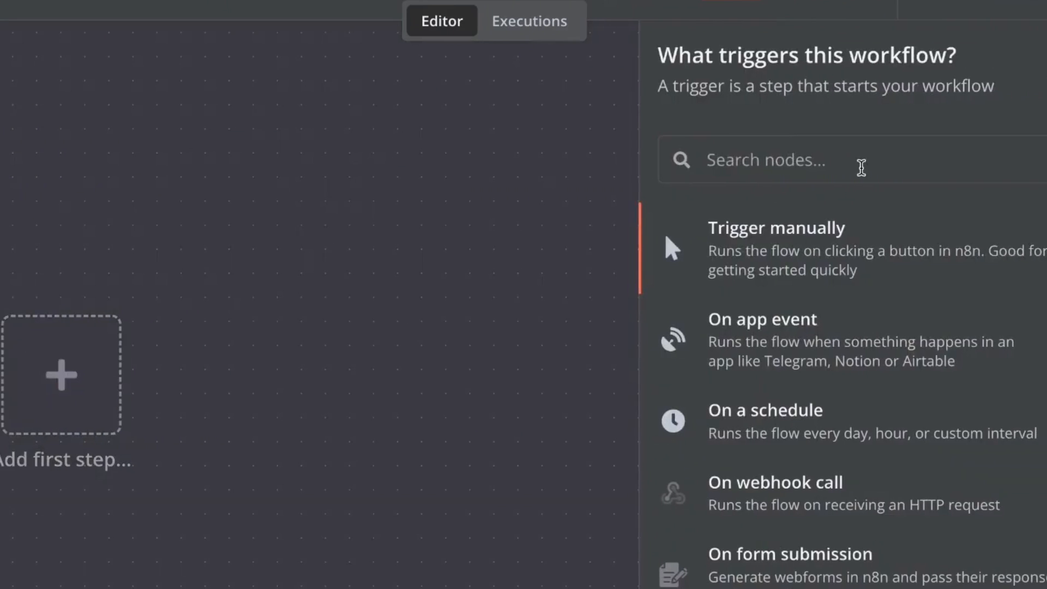
type("chat")
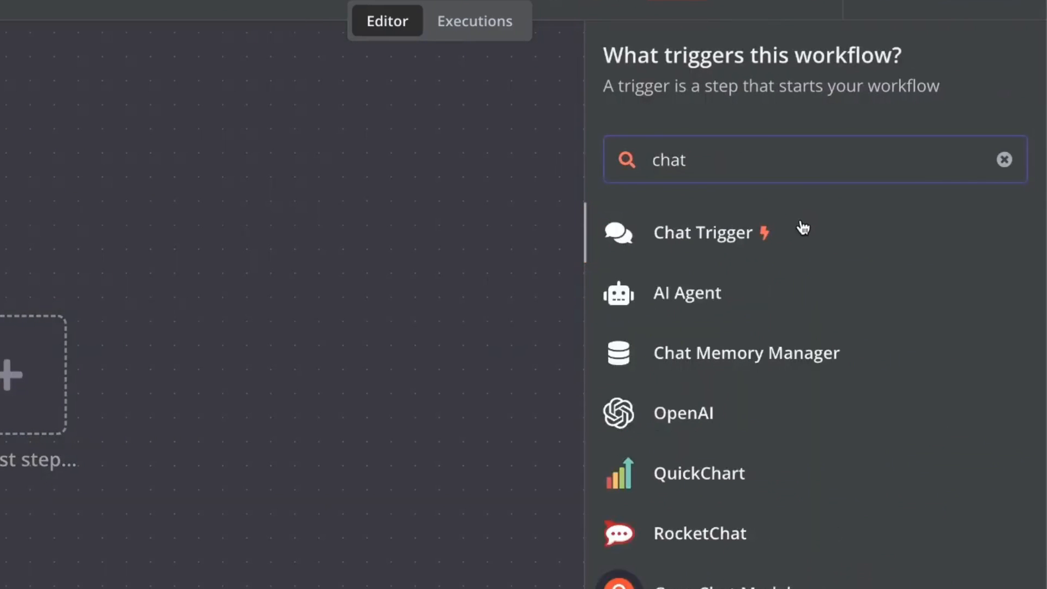
left_click(799, 228)
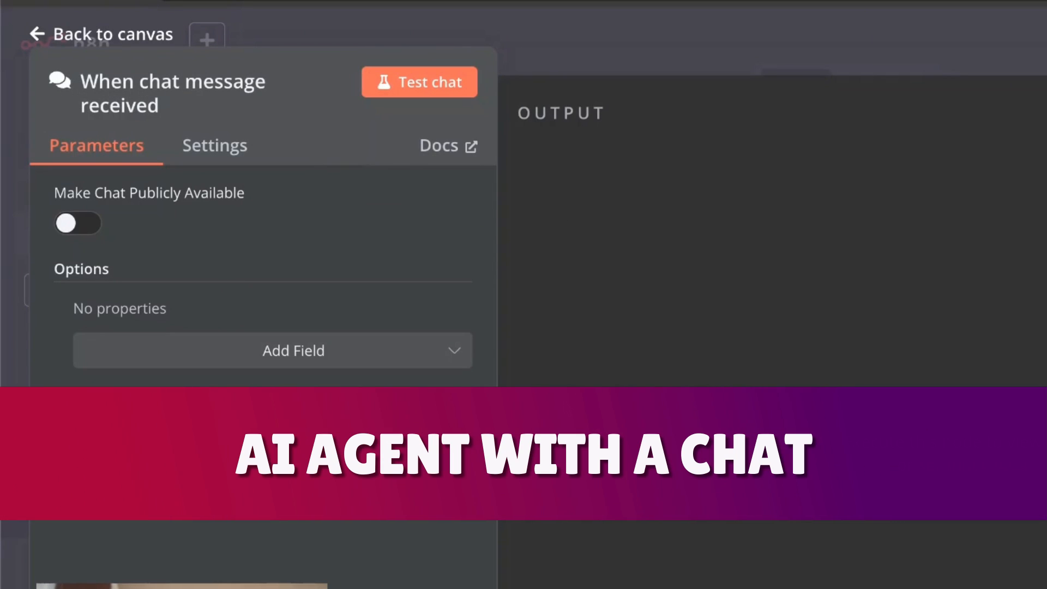
key("Escape")
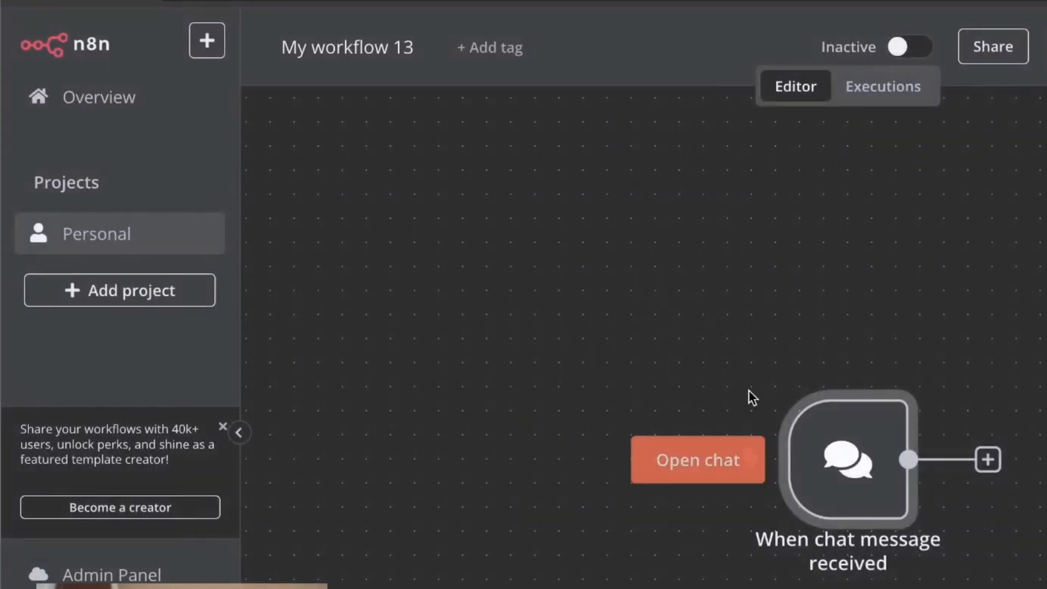
Step: Add an AI Agent node connected to the output of the chat message trigger and return to the canvas
left_click_drag(846, 450, 438, 378)
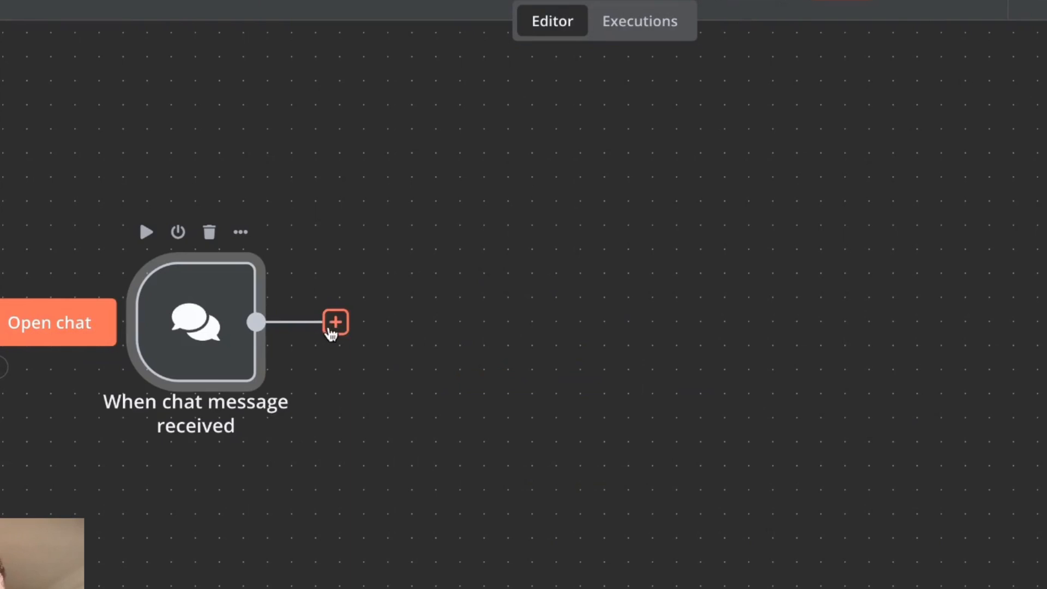
scroll(352, 450, "down", 1)
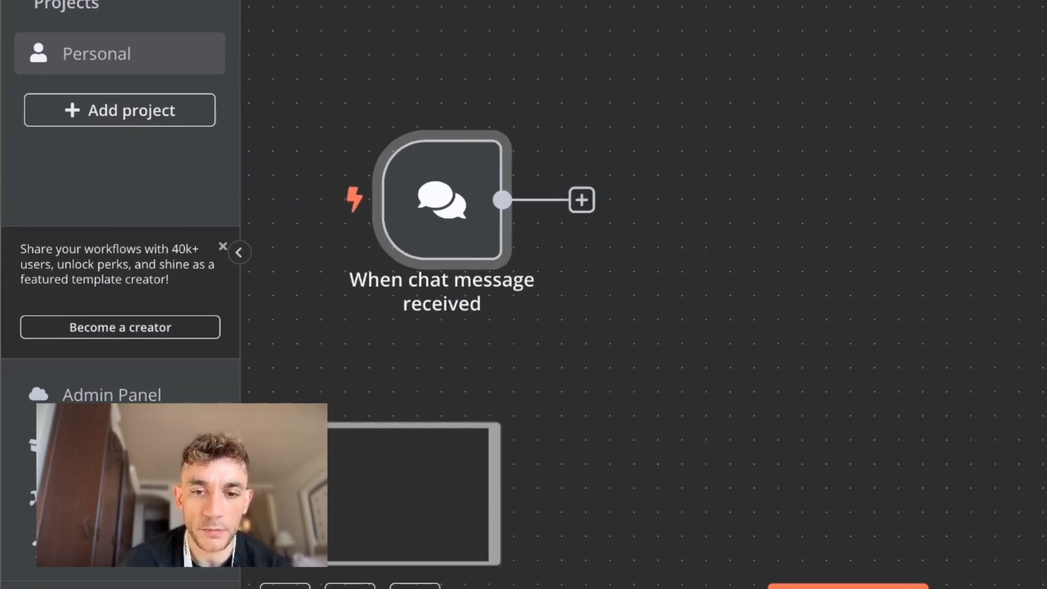
scroll(850, 349, "down", 2)
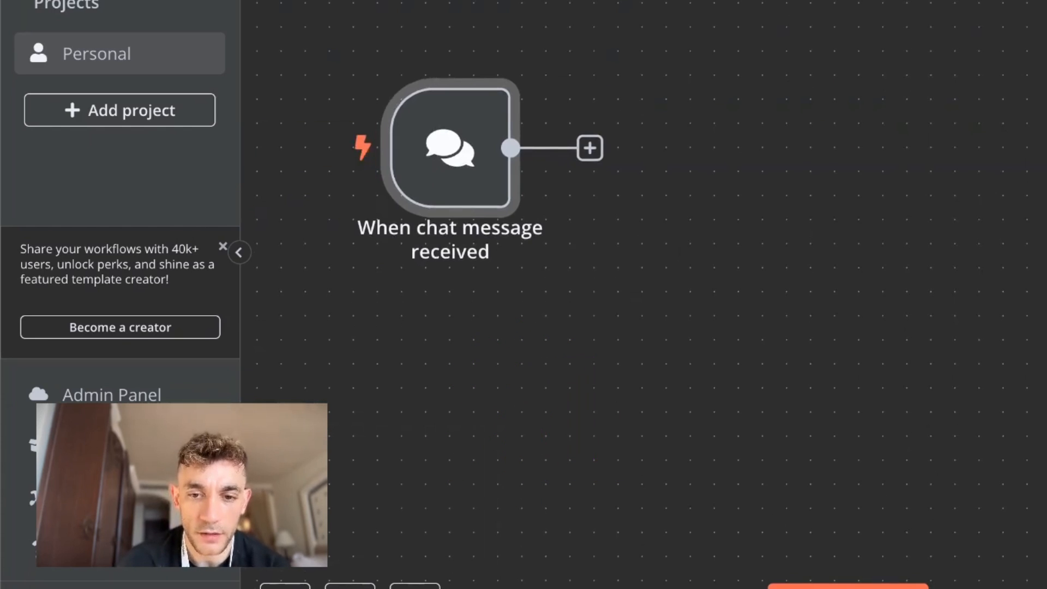
mouse_move(496, 136)
scroll(496, 137, "down", 3)
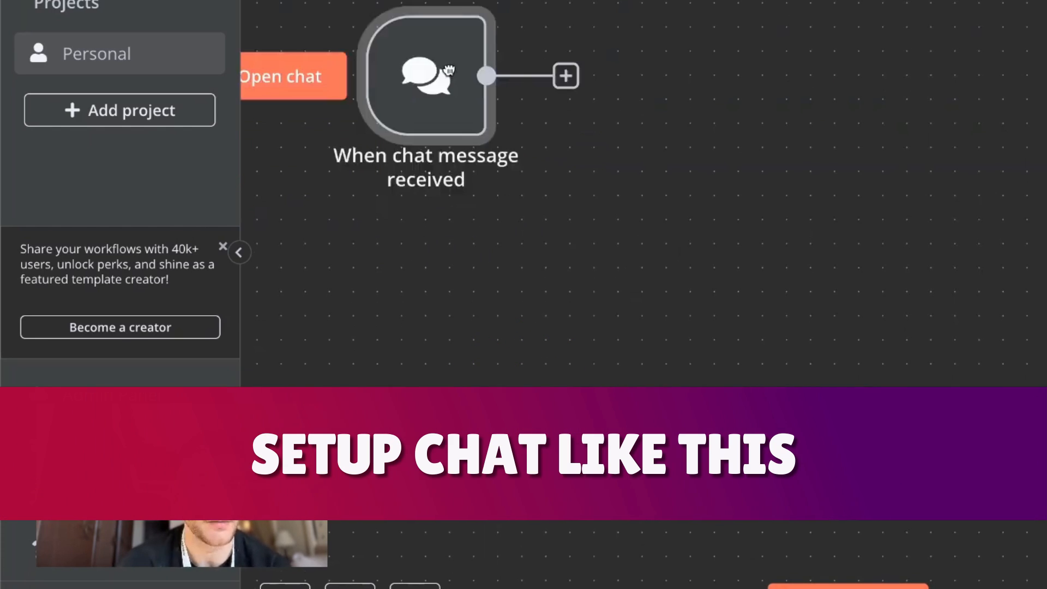
left_click_drag(430, 81, 479, 82)
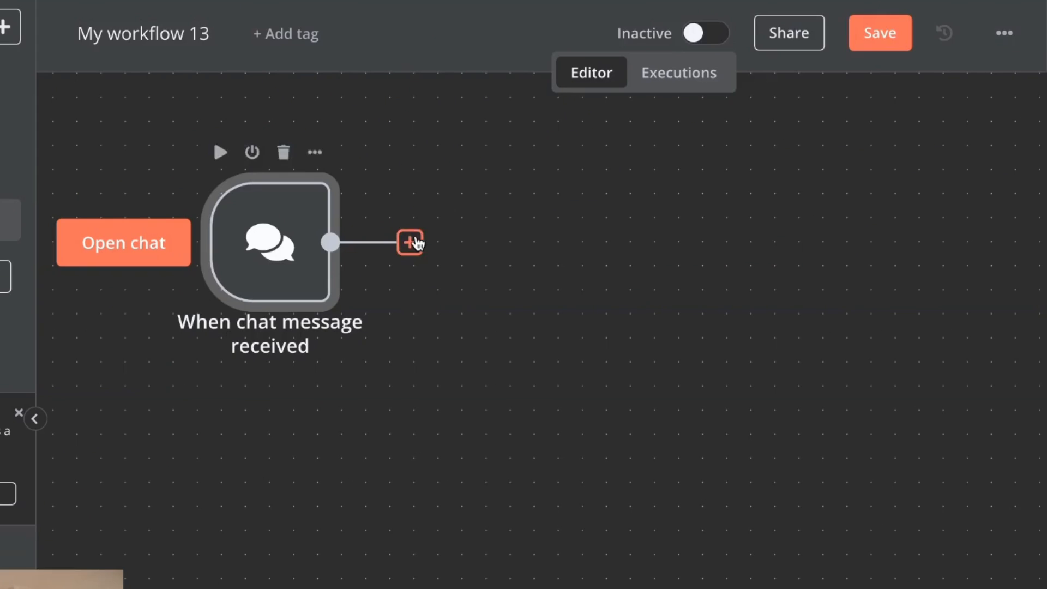
left_click(410, 242)
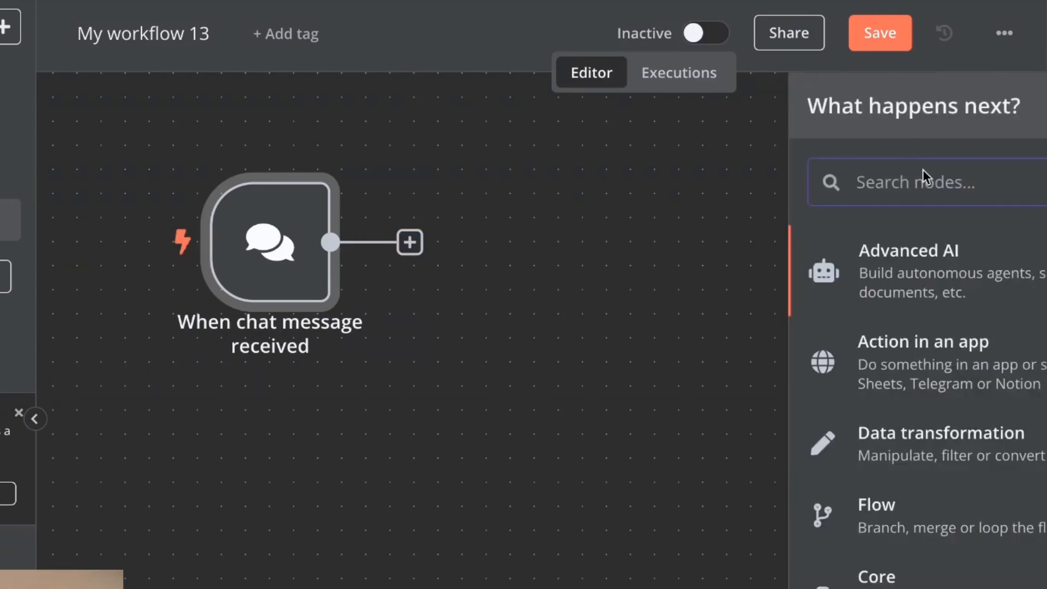
type("ai agent")
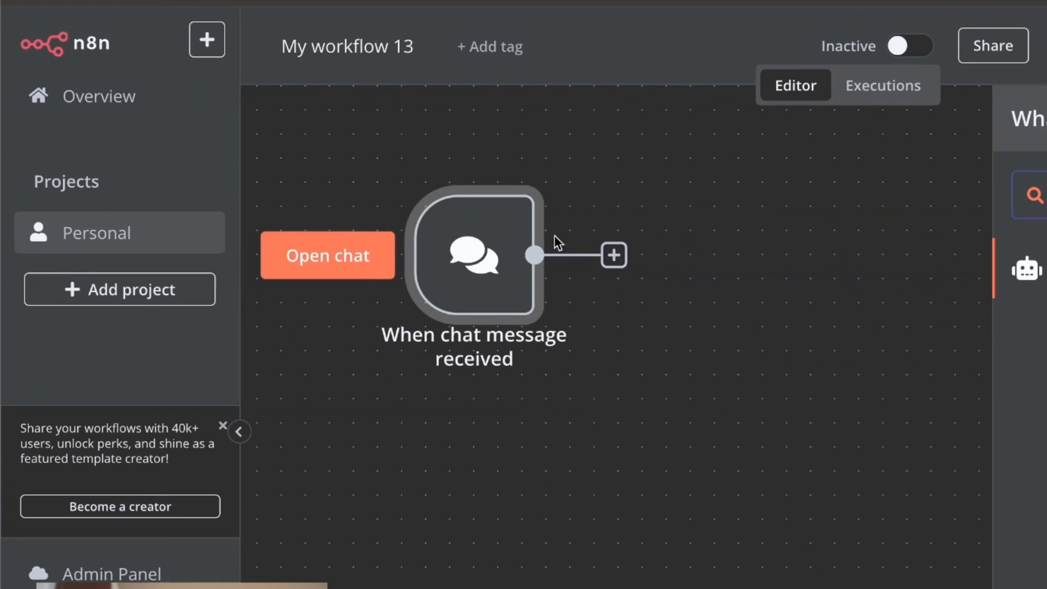
left_click(1028, 269)
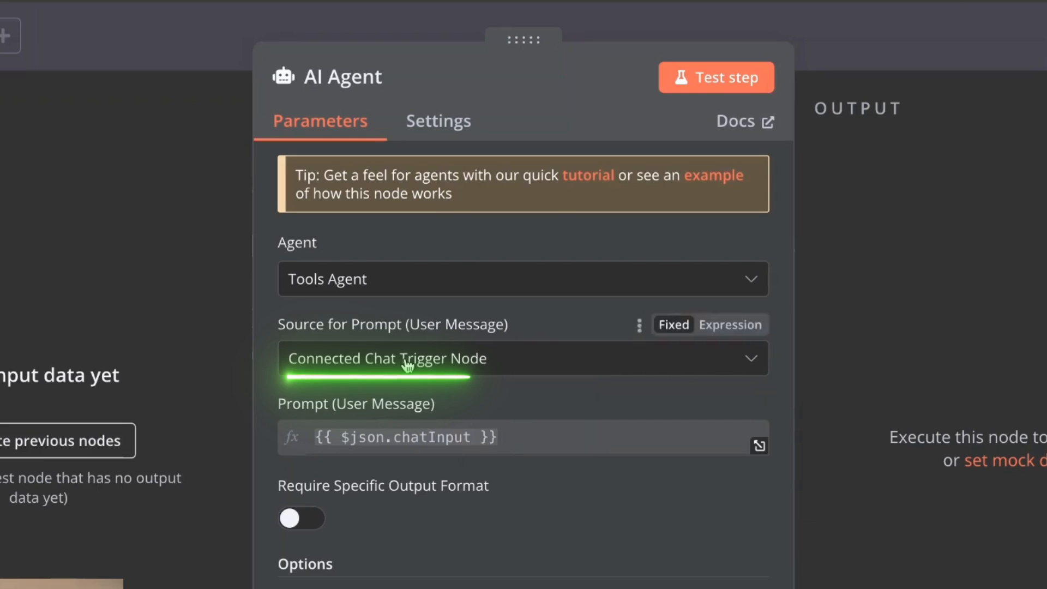
left_click(896, 330)
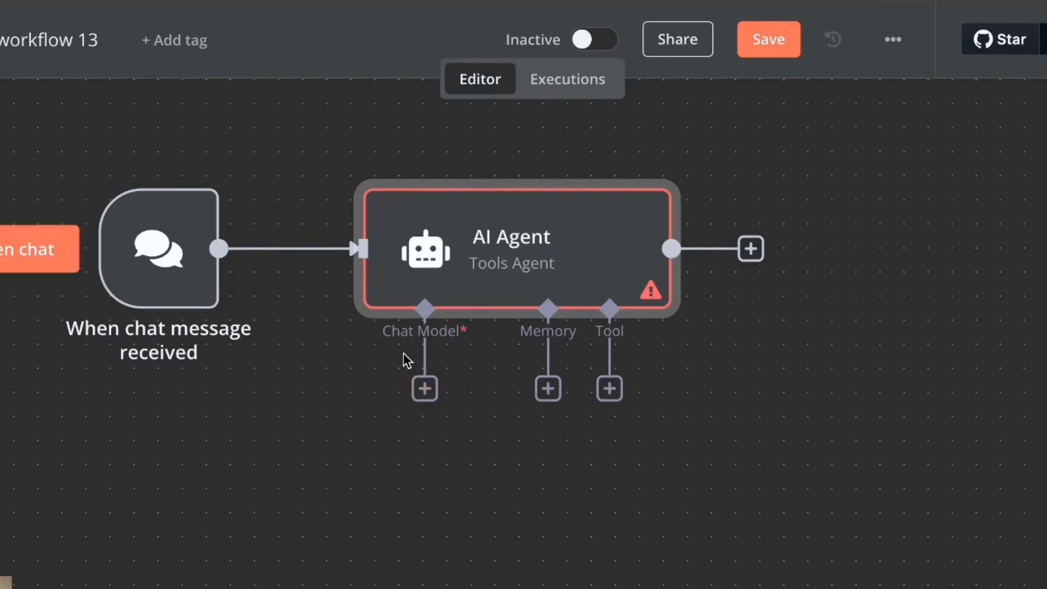
Step: Attach an OpenAI Chat Model to the AI Agent's Chat Model input and open its credential choices
left_click(424, 388)
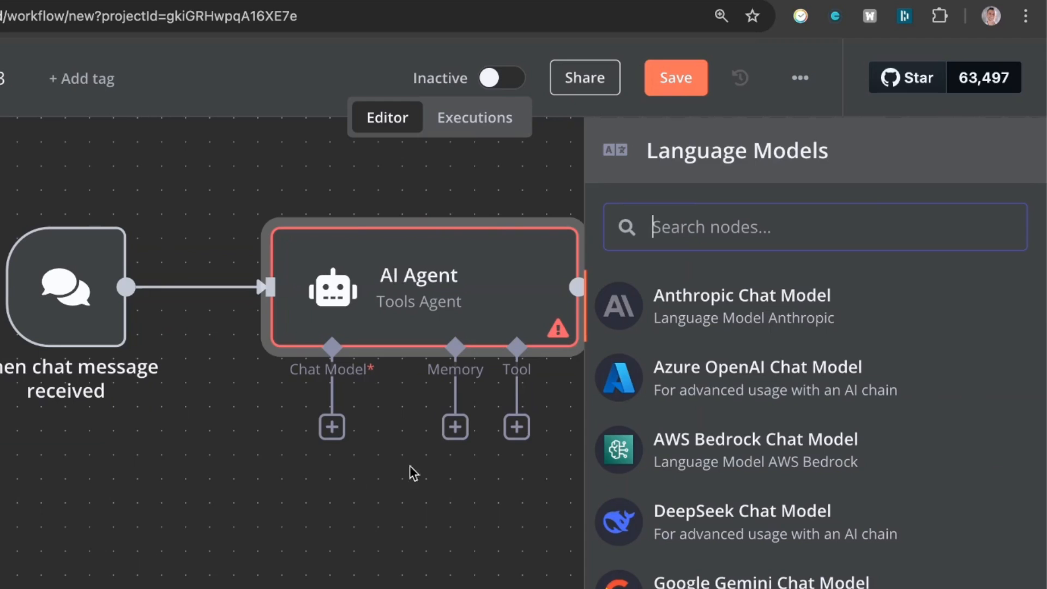
type("open")
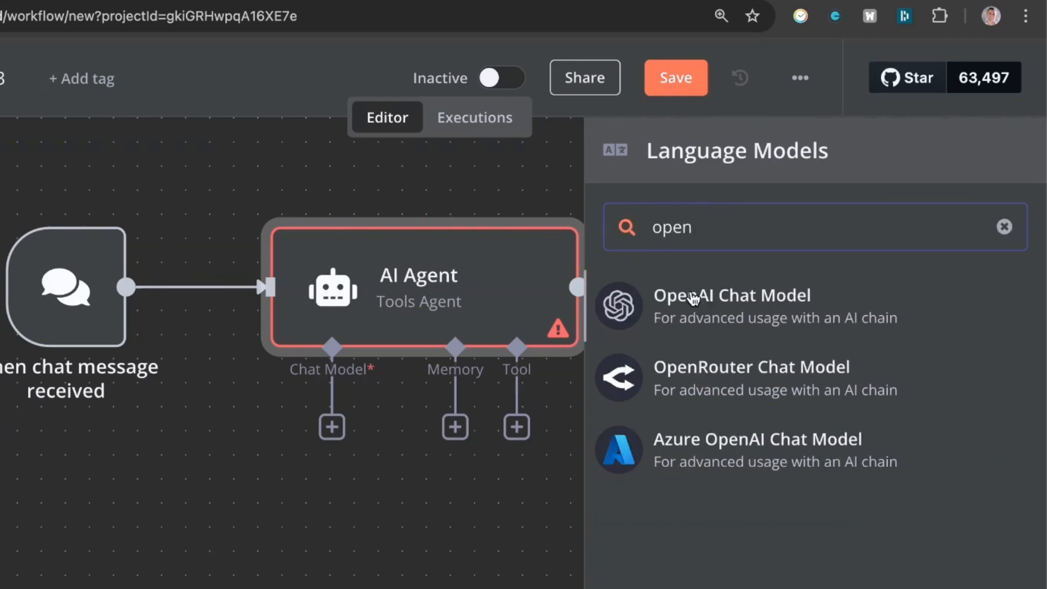
left_click(694, 311)
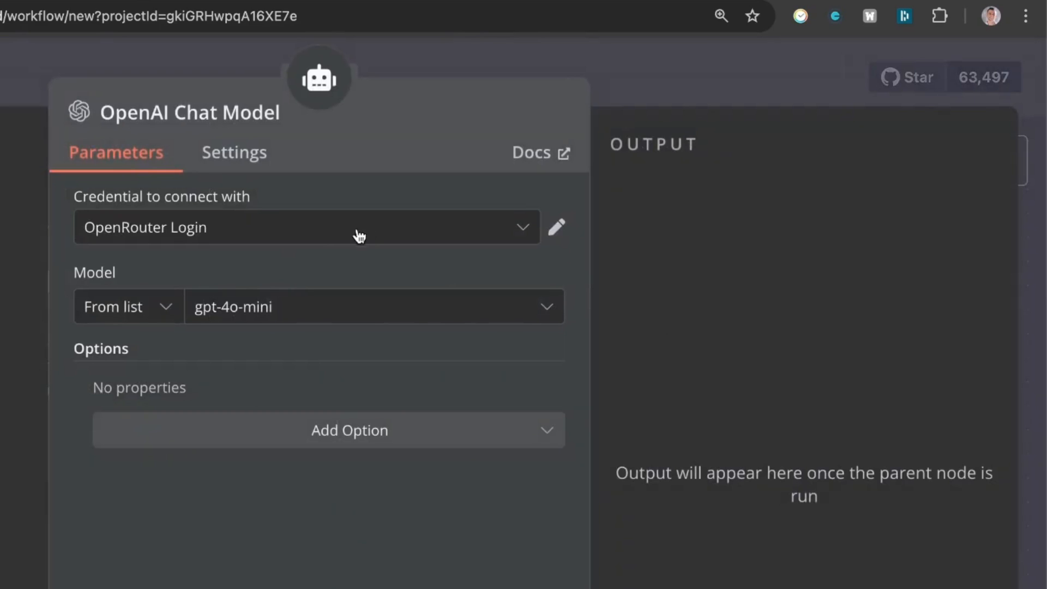
left_click(379, 235)
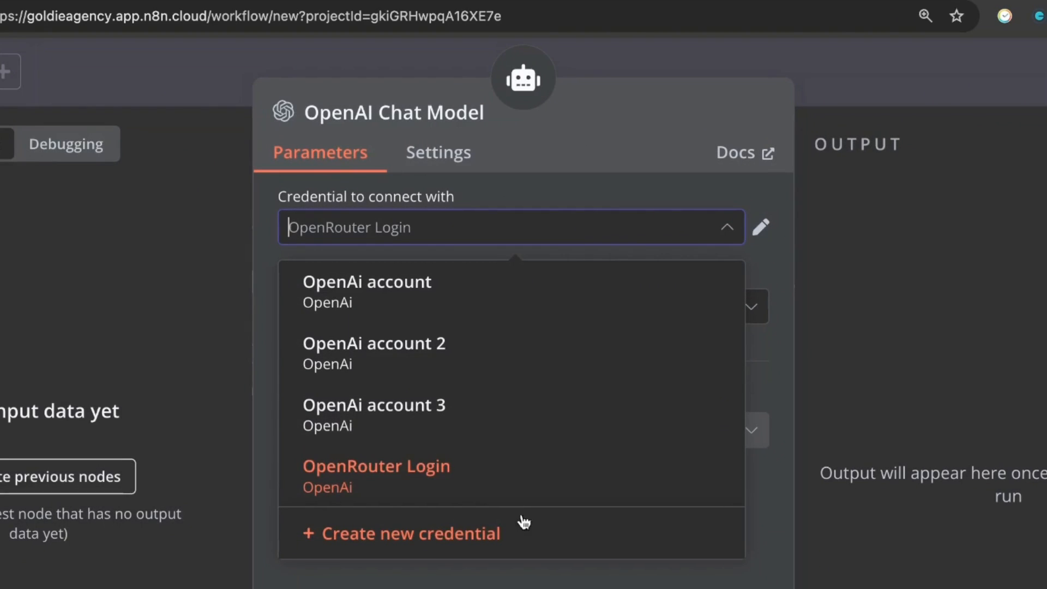
left_click(437, 588)
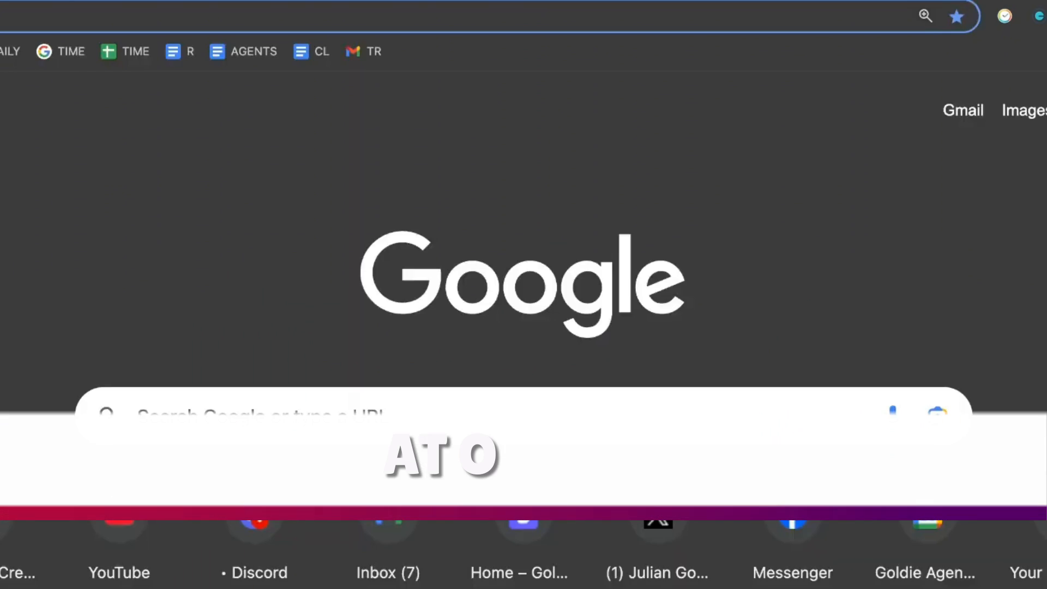
Step: Switch to the OpenAI website at openai.com and open the API login from the API Platform section
key("ctrl+l")
type("openai")
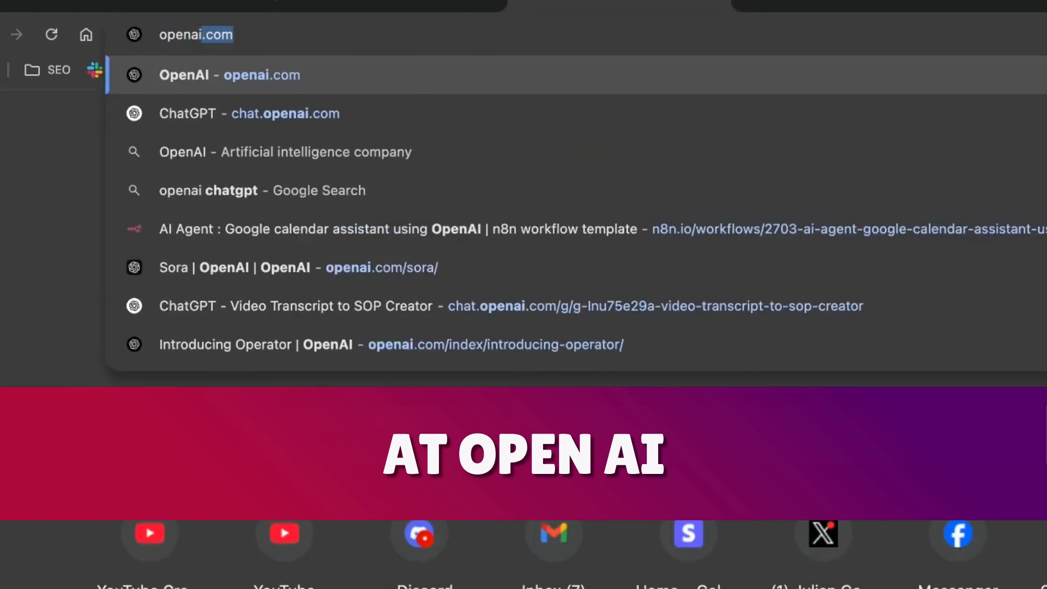
key("Return")
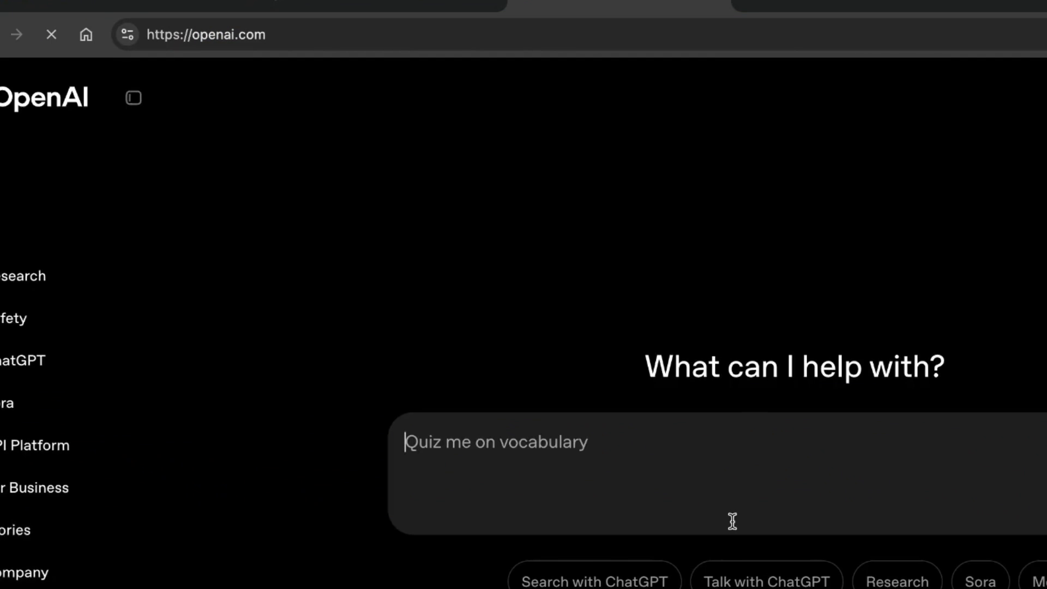
key("ctrl+l")
type("g")
key("Return")
left_click(6, 446)
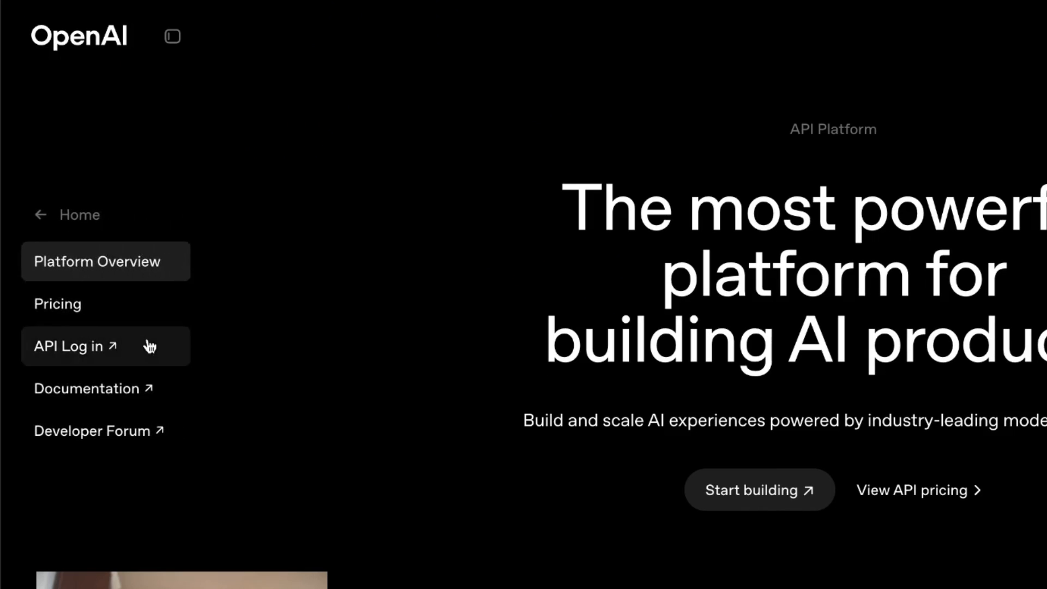
left_click(91, 343)
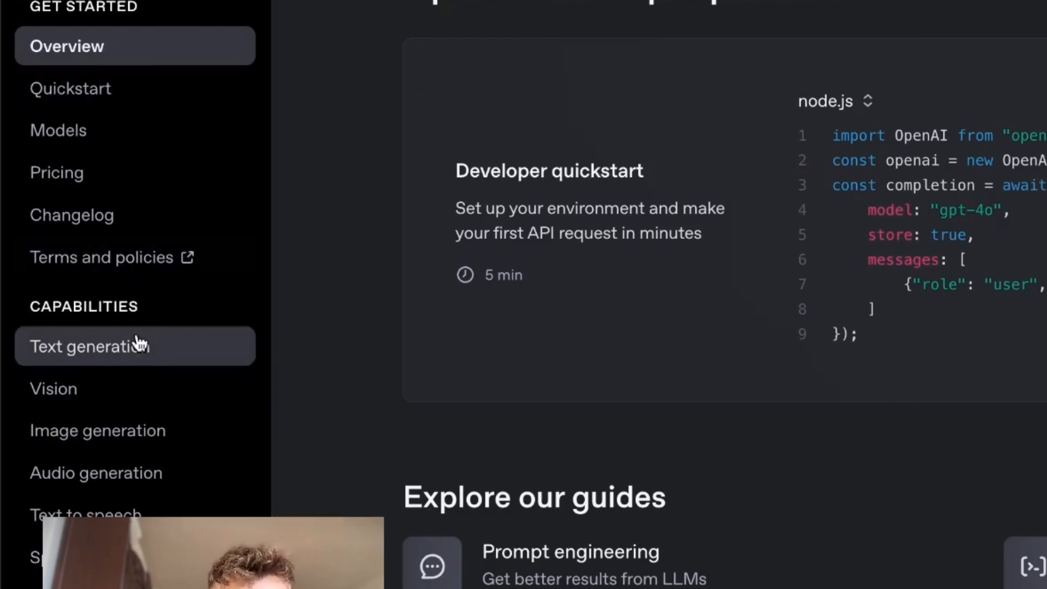
Step: Open the organization's API keys page in the OpenAI platform settings and review the existing keys
scroll(137, 342, "down", 15)
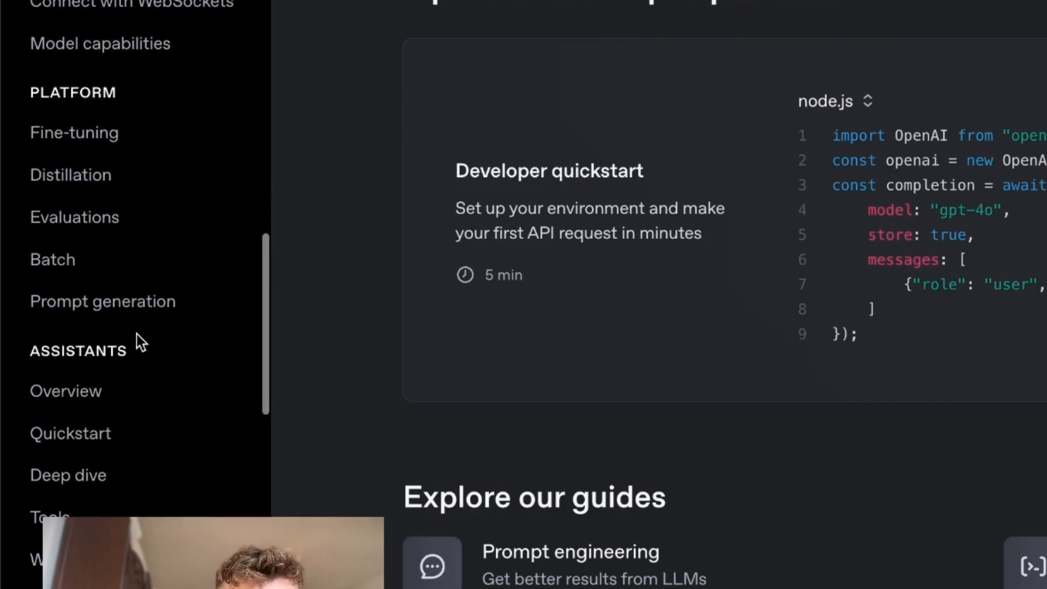
scroll(140, 343, "down", 4)
scroll(139, 344, "up", 20)
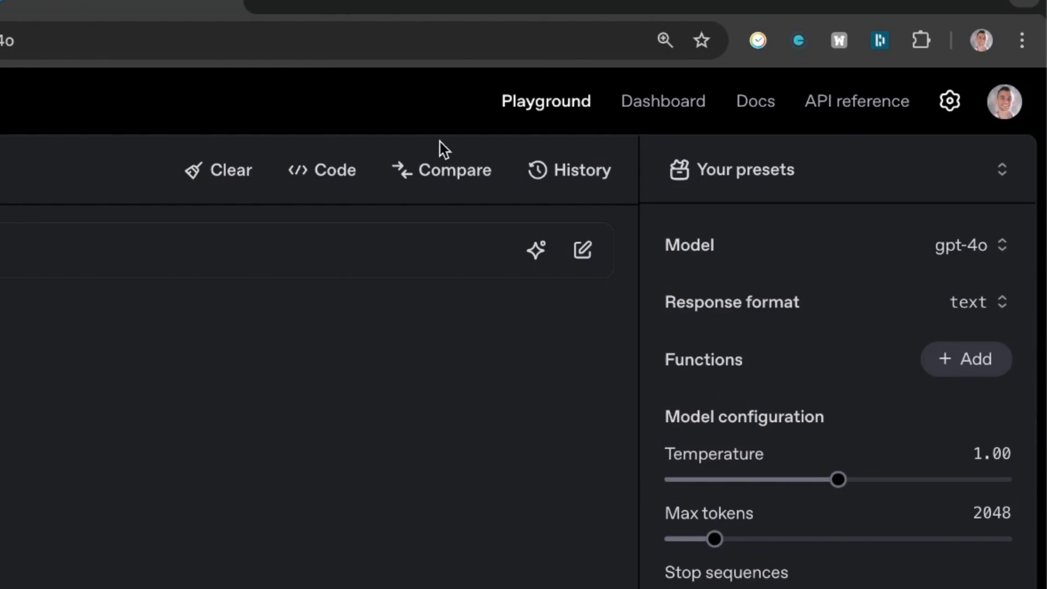
left_click(948, 102)
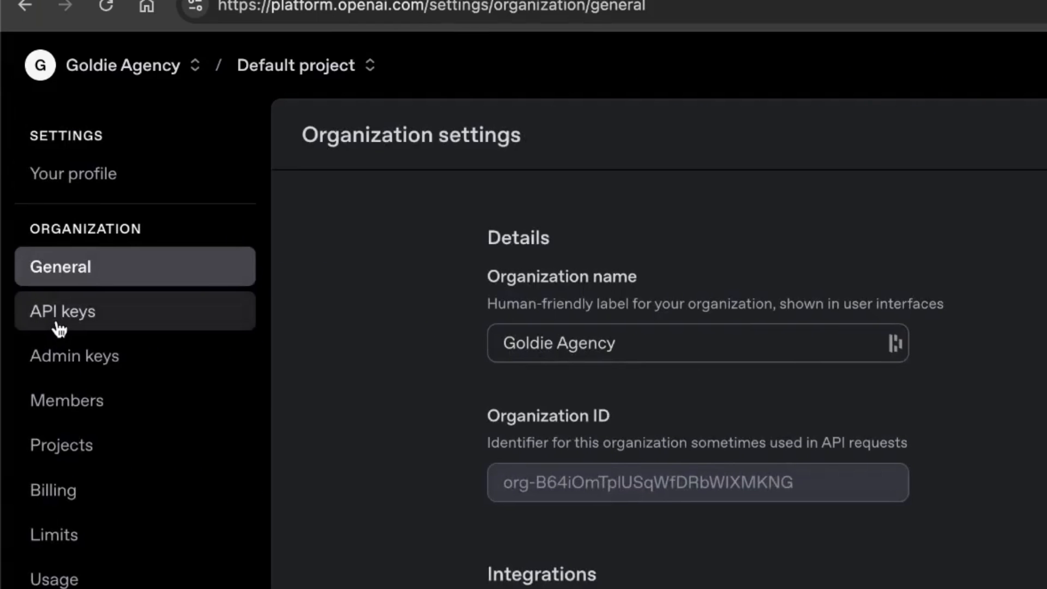
left_click(58, 326)
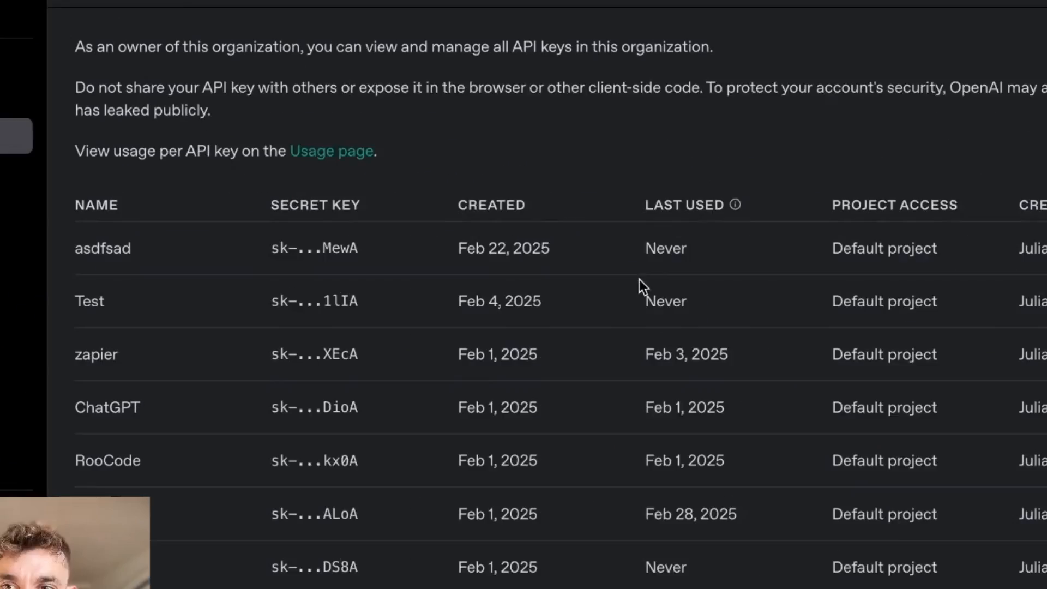
scroll(927, 470, "down", 10)
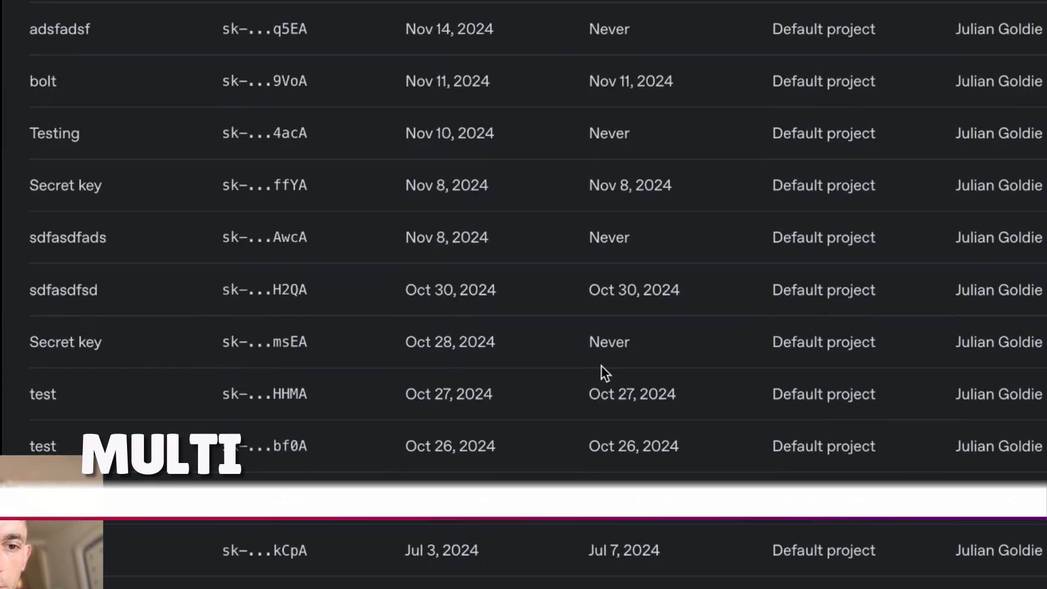
scroll(935, 472, "up", 10)
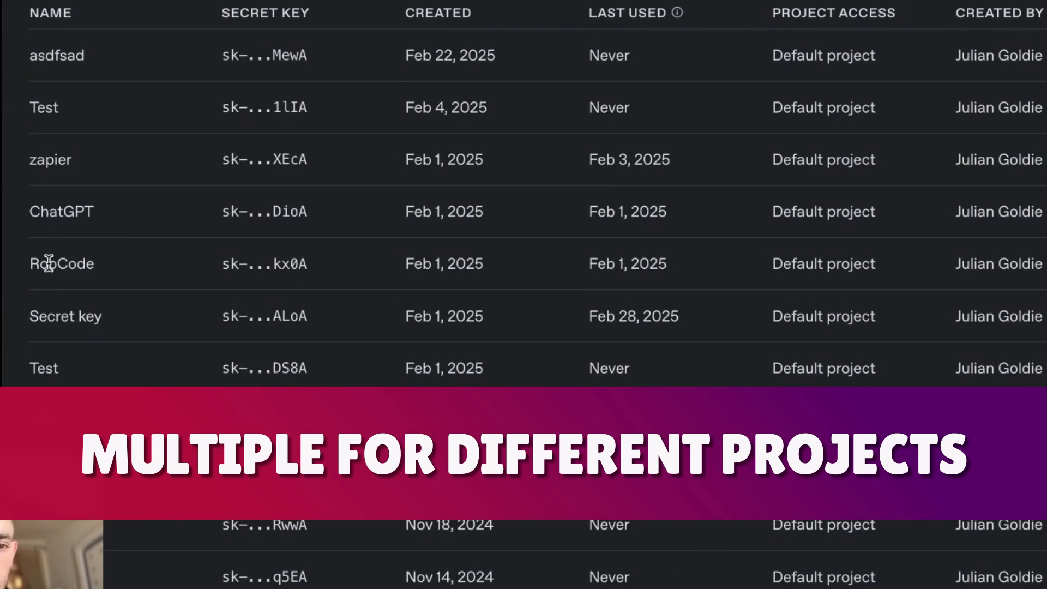
scroll(40, 159, "down", 1)
scroll(42, 158, "up", 4)
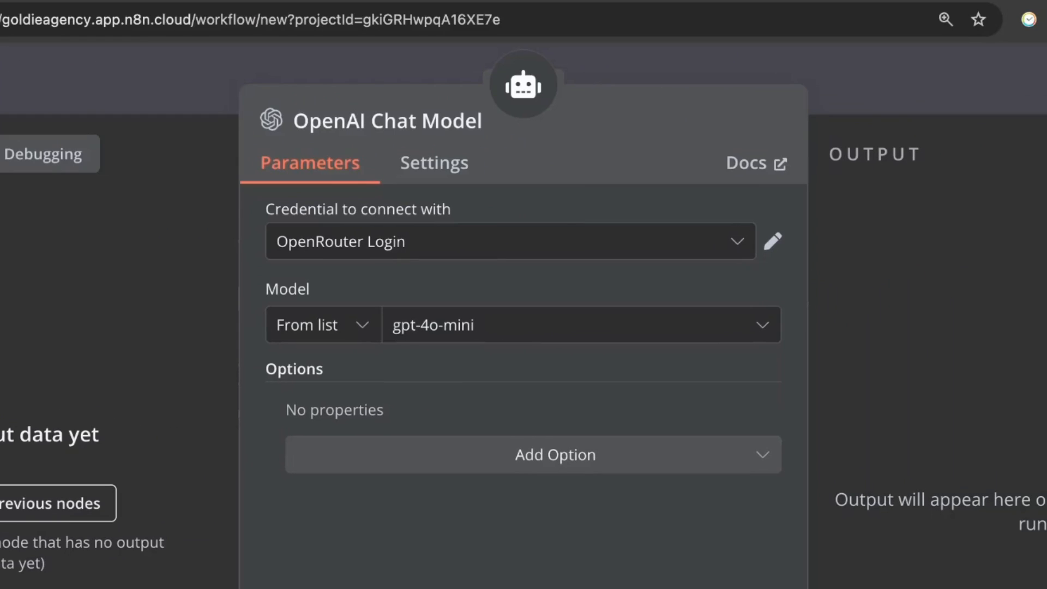
Step: Set the chat model to openai/gpt-4.5-preview and look through the additional options it offers
left_click(509, 336)
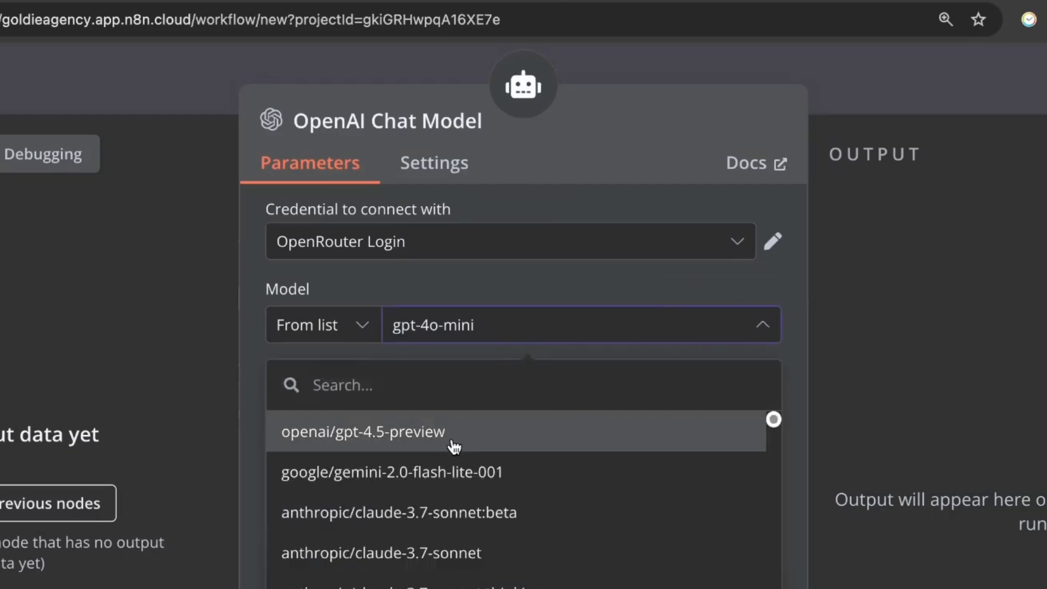
left_click(425, 434)
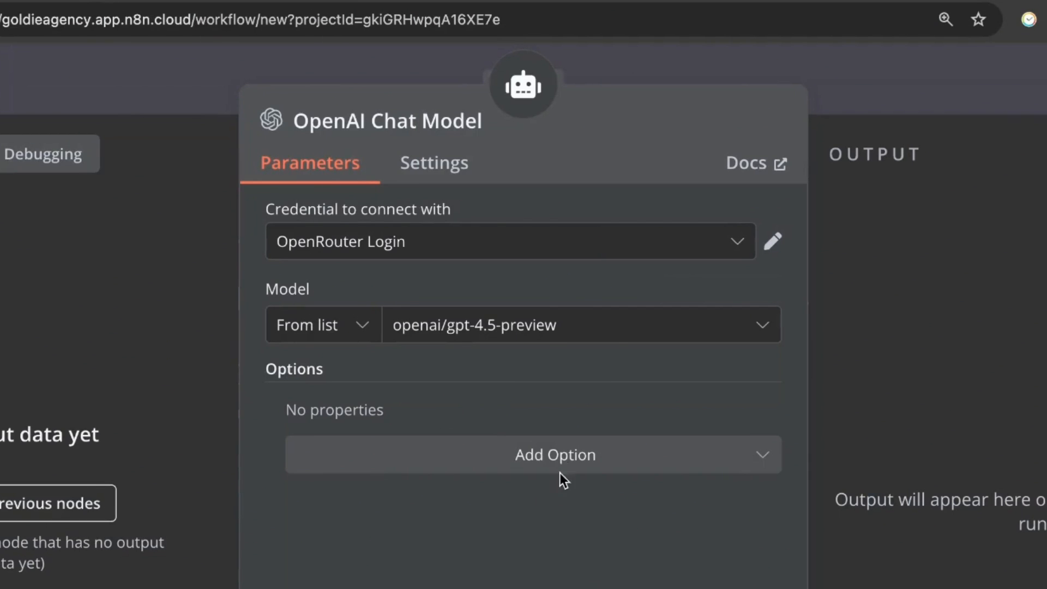
left_click(566, 461)
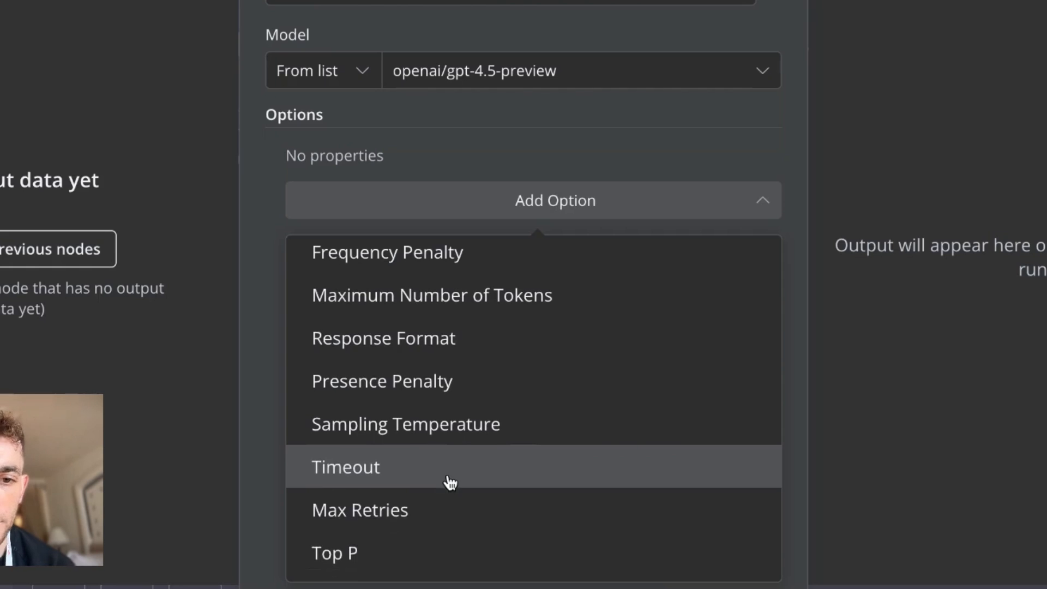
left_click(494, 202)
left_click(548, 202)
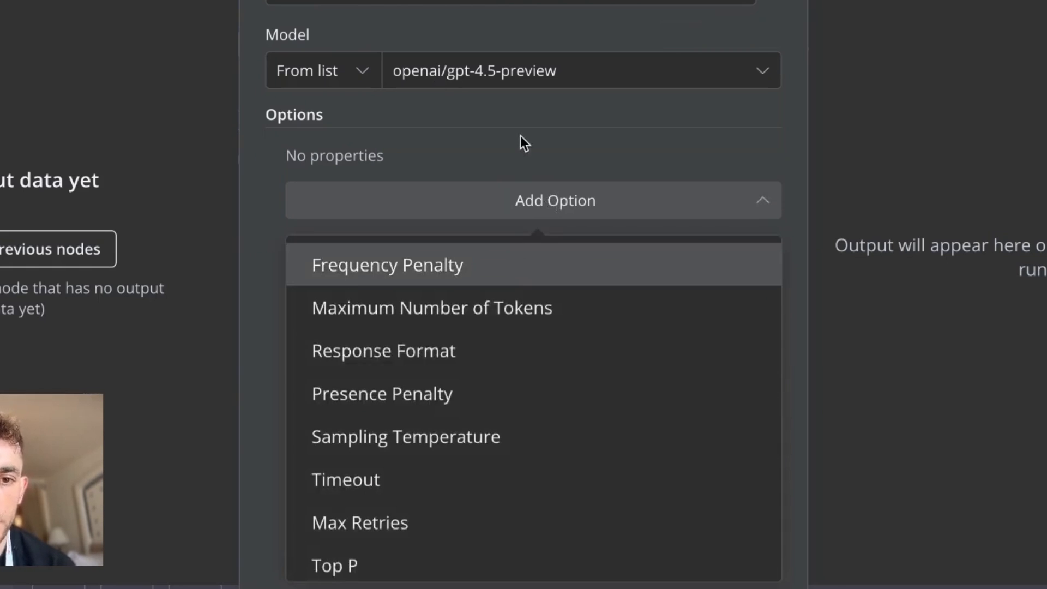
left_click(521, 137)
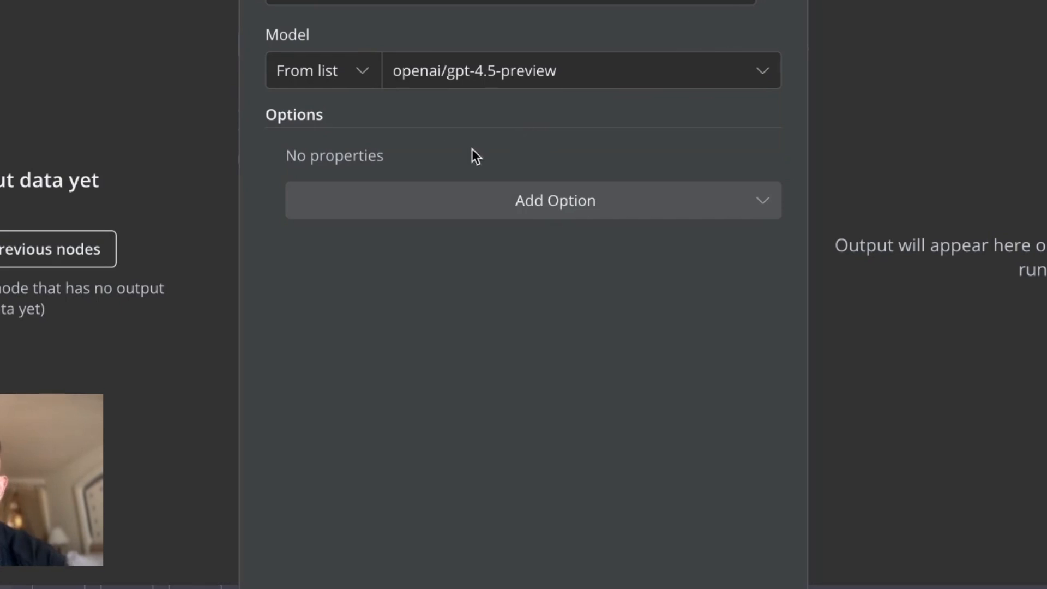
left_click(458, 200)
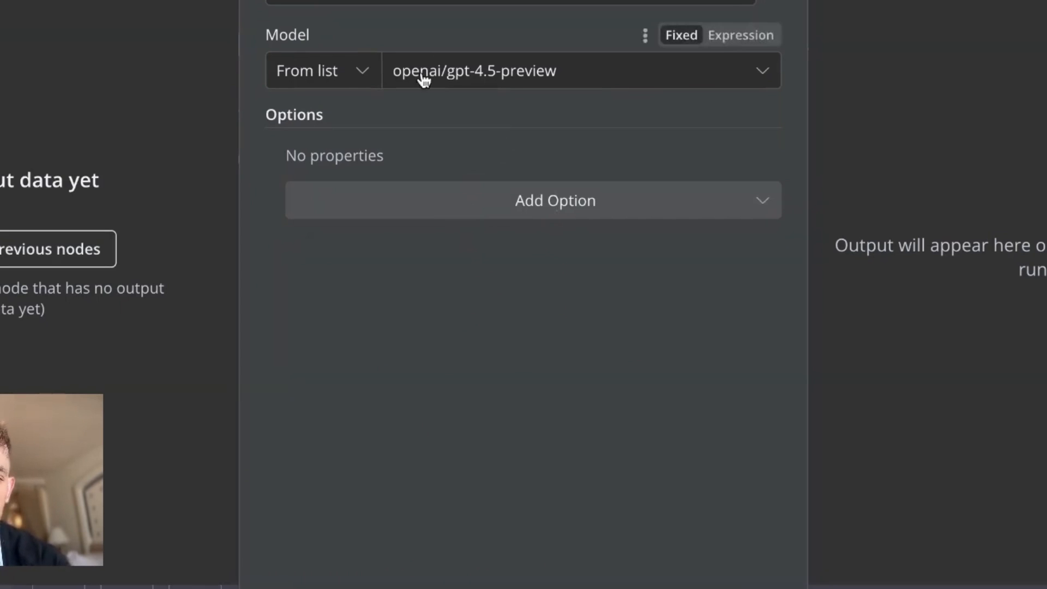
Step: Browse the available models and saved credentials for the OpenAI Chat Model and return to the canvas
left_click(515, 83)
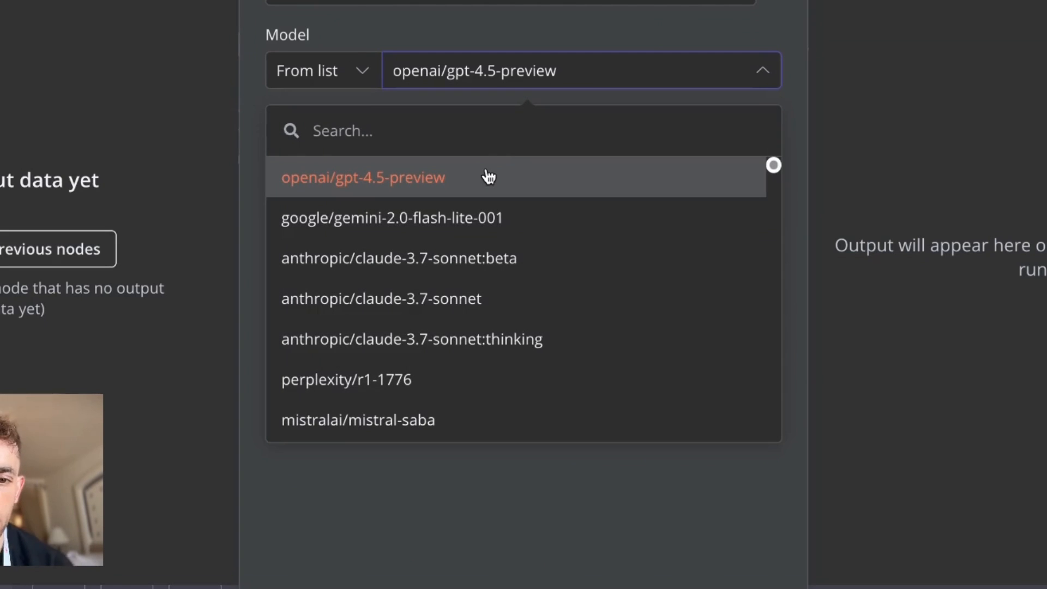
left_click(508, 140)
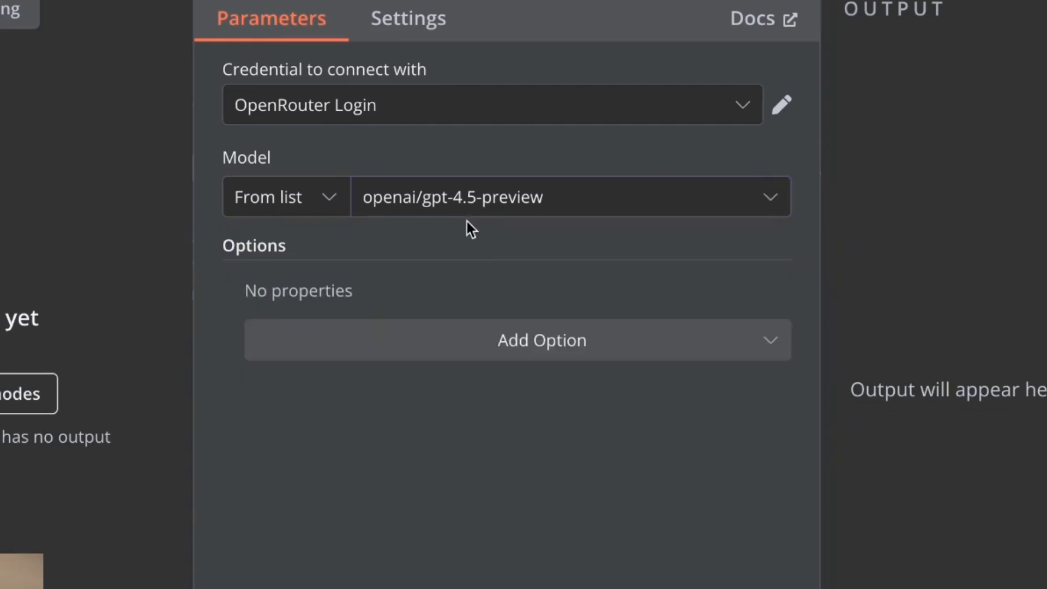
left_click(431, 203)
scroll(480, 540, "down", 3)
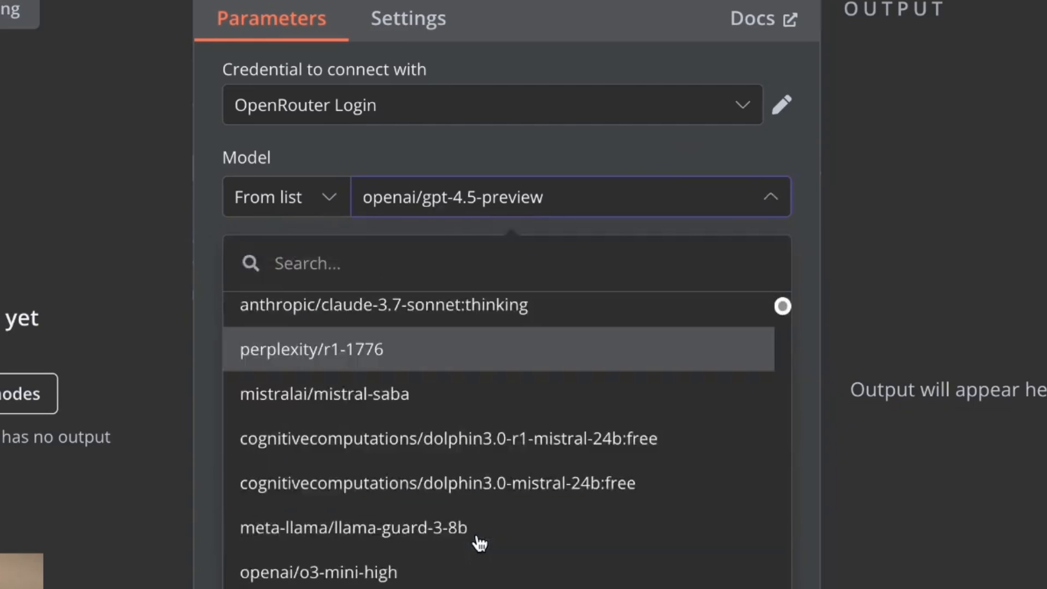
scroll(480, 543, "down", 15)
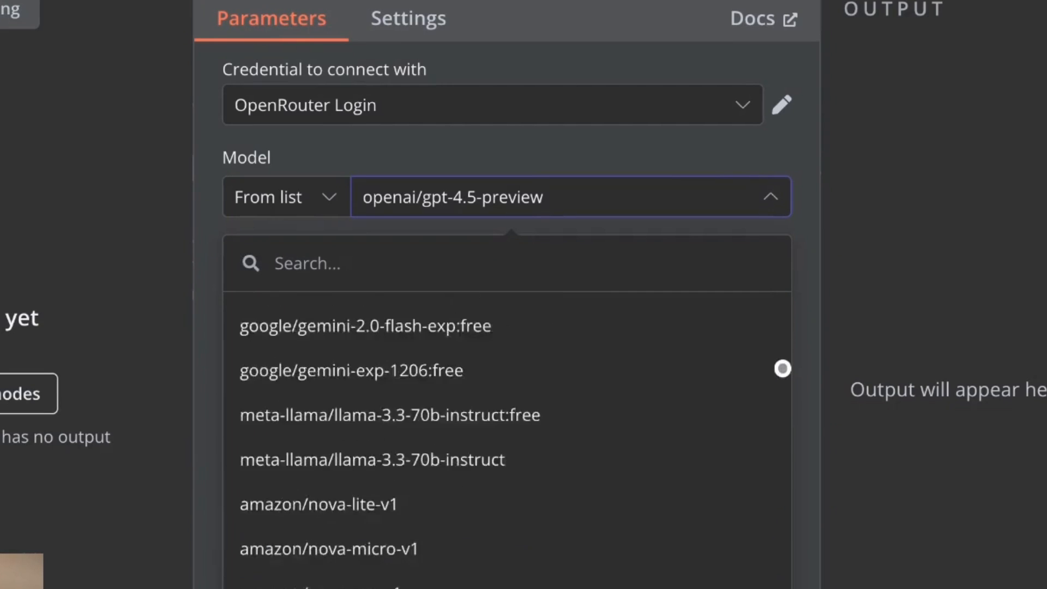
left_click(484, 207)
left_click(428, 120)
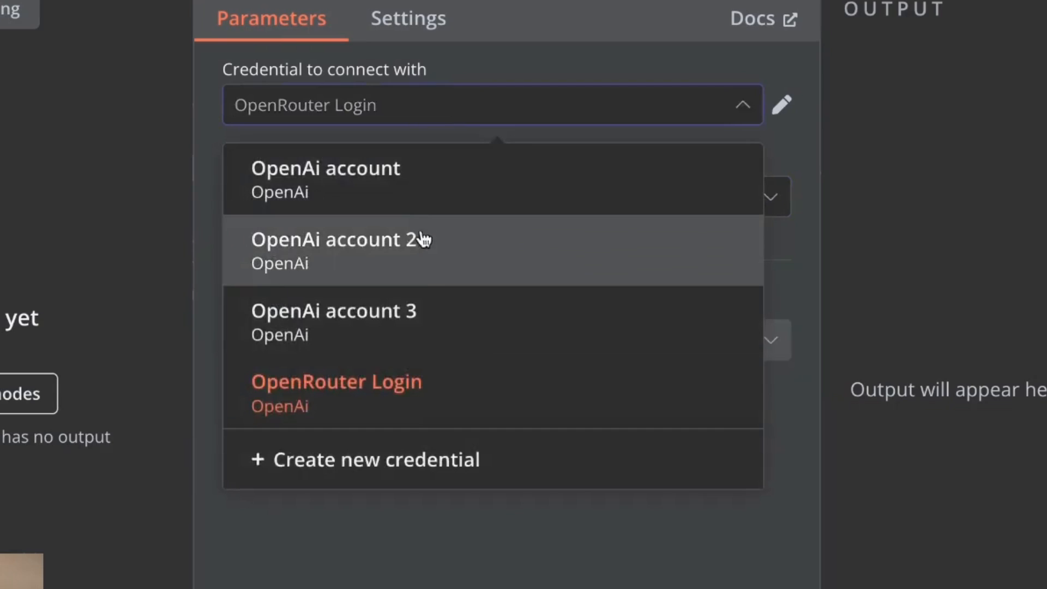
left_click(401, 544)
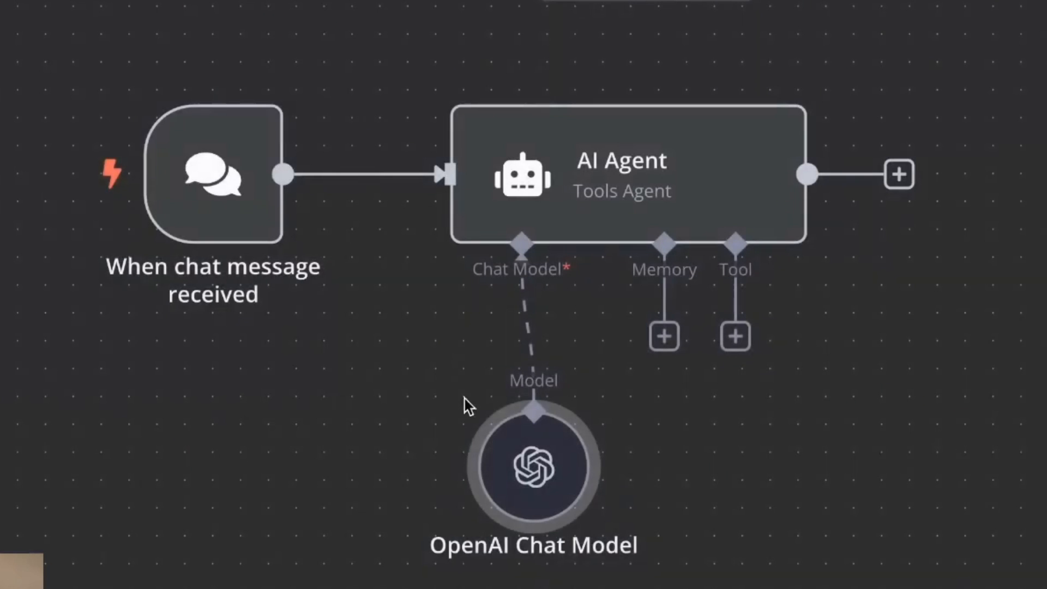
Step: Move the OpenAI Chat Model node to the lower left of the AI Agent and check its credential choices
left_click_drag(553, 464, 438, 467)
double_click(438, 467)
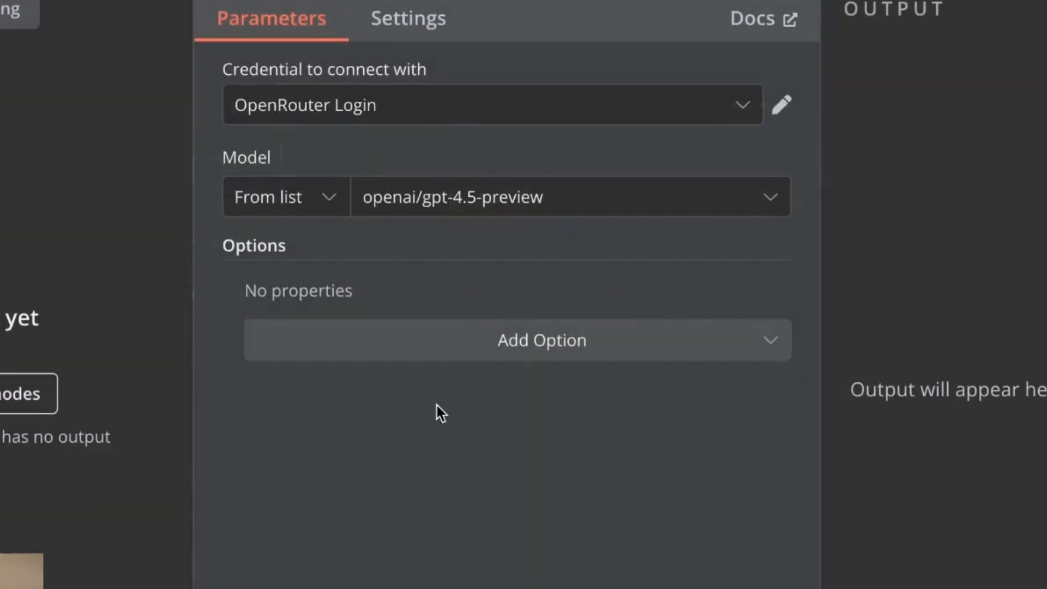
left_click(411, 110)
left_click(306, 577)
key("Escape")
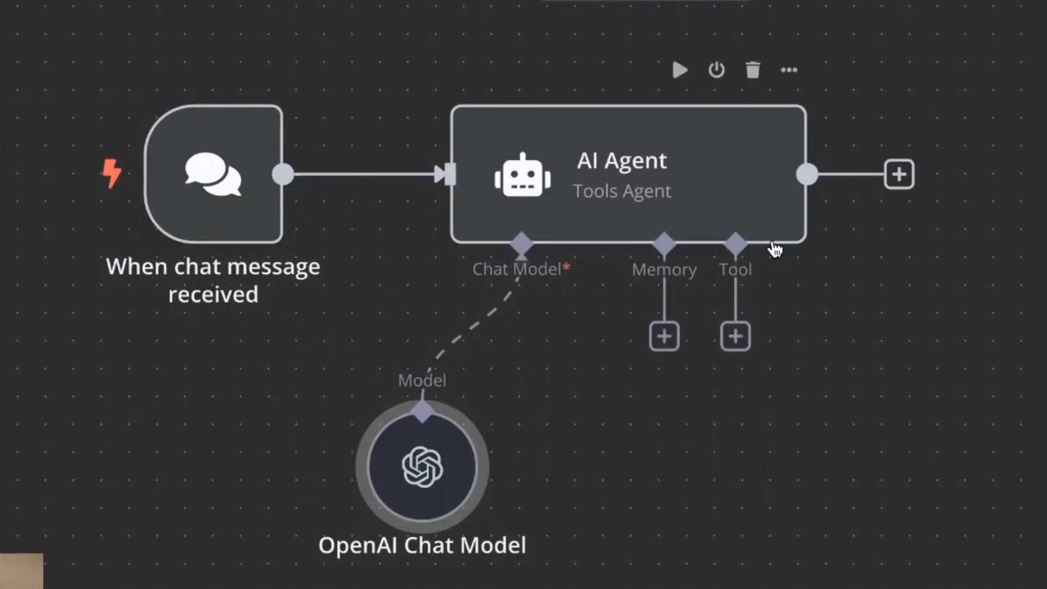
Step: Reopen the OpenAI Chat Model settings, scan the full model list and return to the canvas
double_click(414, 497)
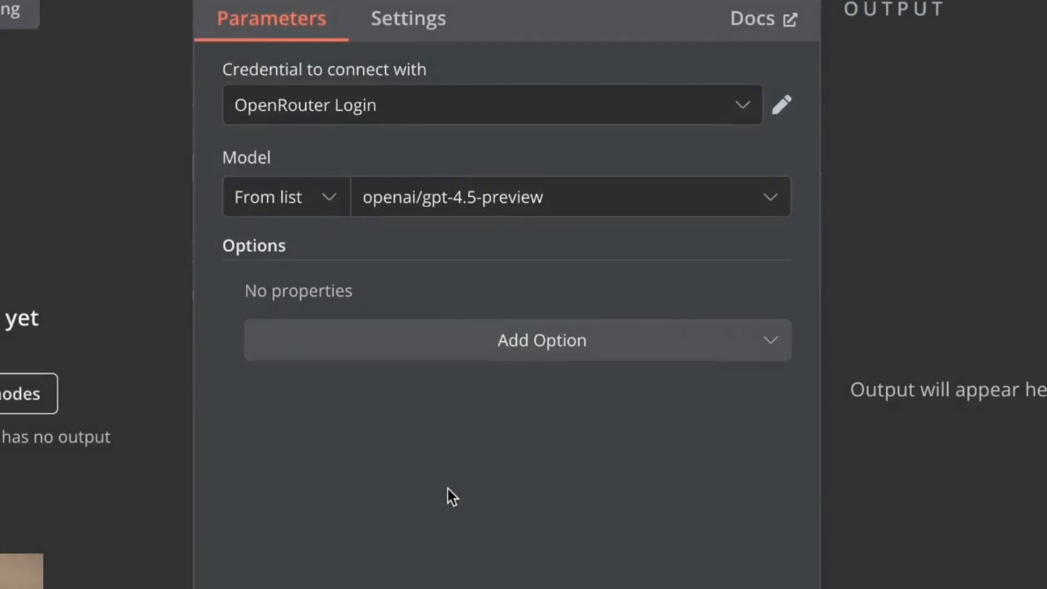
left_click(503, 200)
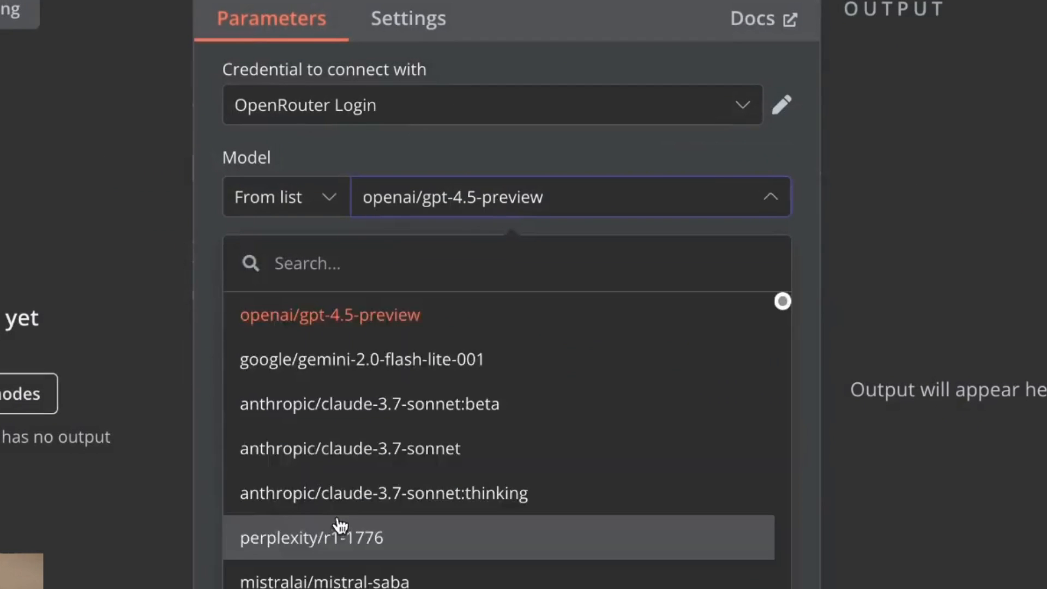
scroll(392, 445, "down", 15)
scroll(393, 444, "up", 15)
key("Escape")
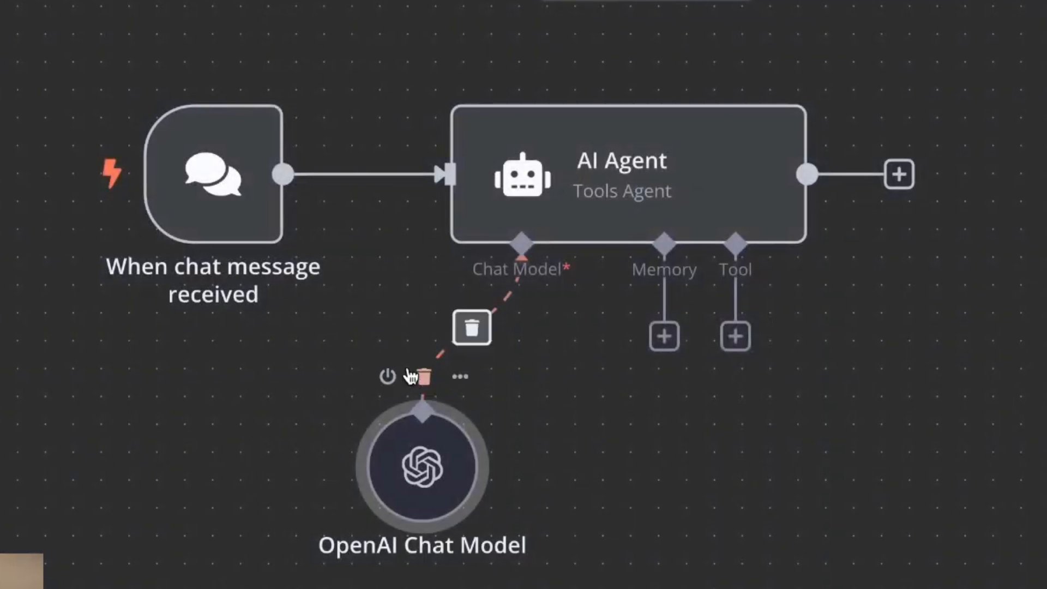
Step: Shift the chat trigger, AI Agent and OpenAI Chat Model nodes leftward on the canvas, leaving space below the agent's Memory input
left_click_drag(210, 188, 127, 188)
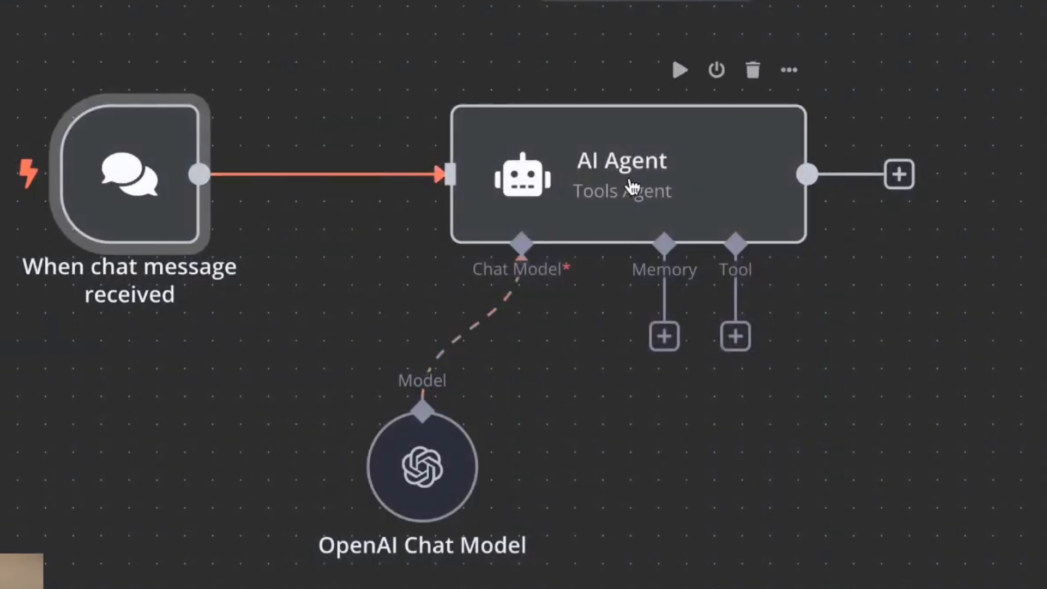
left_click_drag(623, 180, 540, 180)
left_click_drag(421, 494, 288, 495)
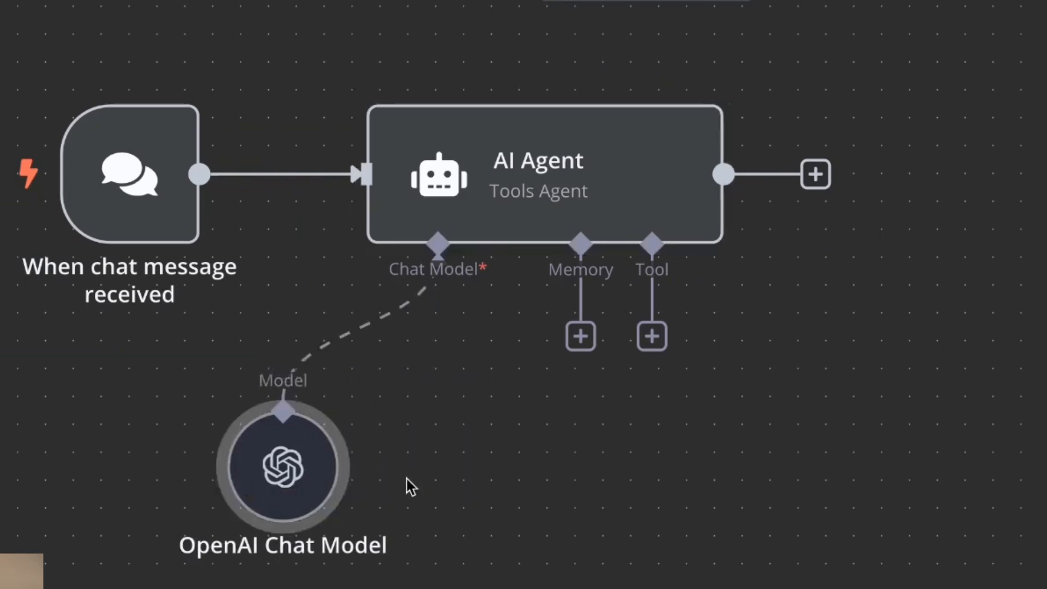
Step: Attach a Window Buffer Memory to the AI Agent's Memory input with a context window length of 10
left_click(580, 336)
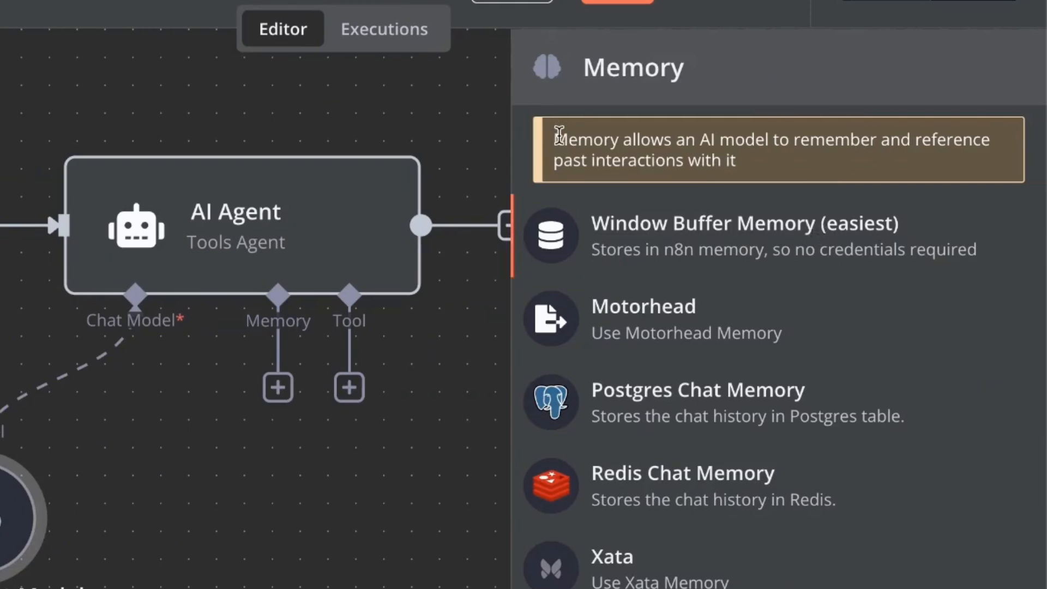
left_click_drag(544, 140, 906, 162)
left_click(649, 159)
left_click(680, 233)
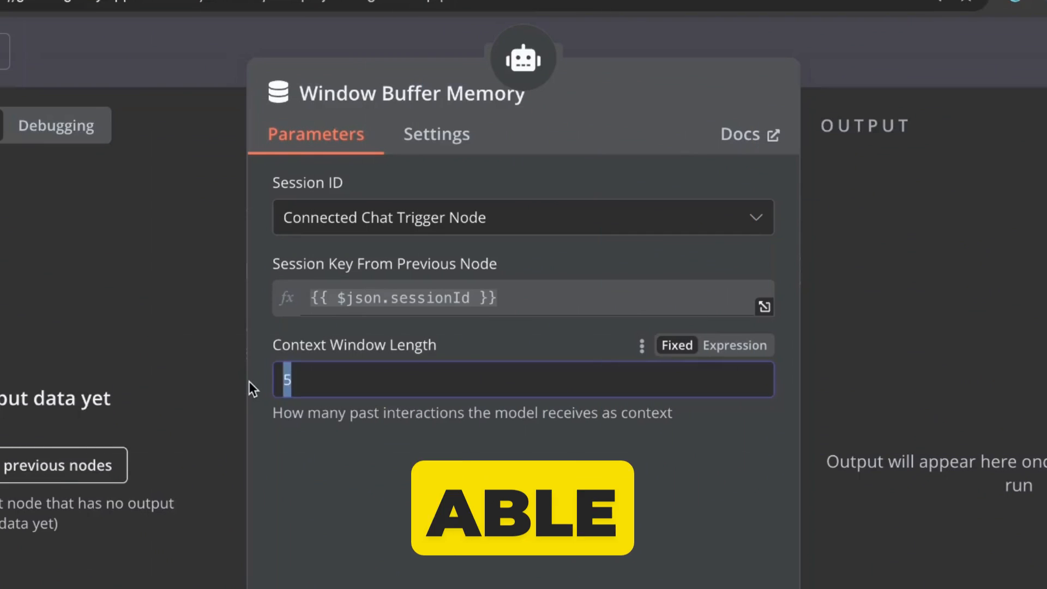
type("10")
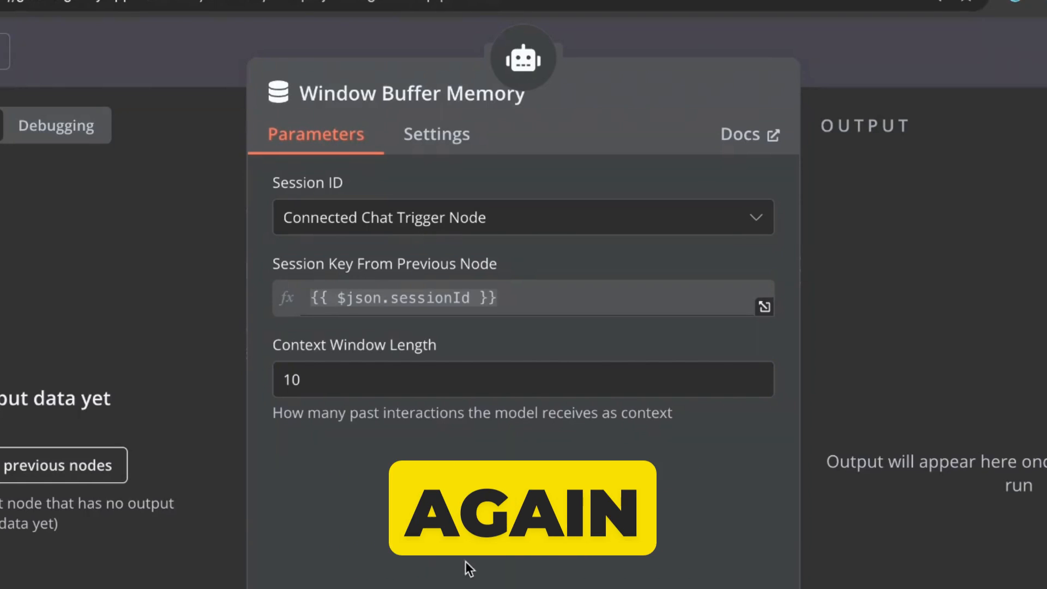
key("Escape")
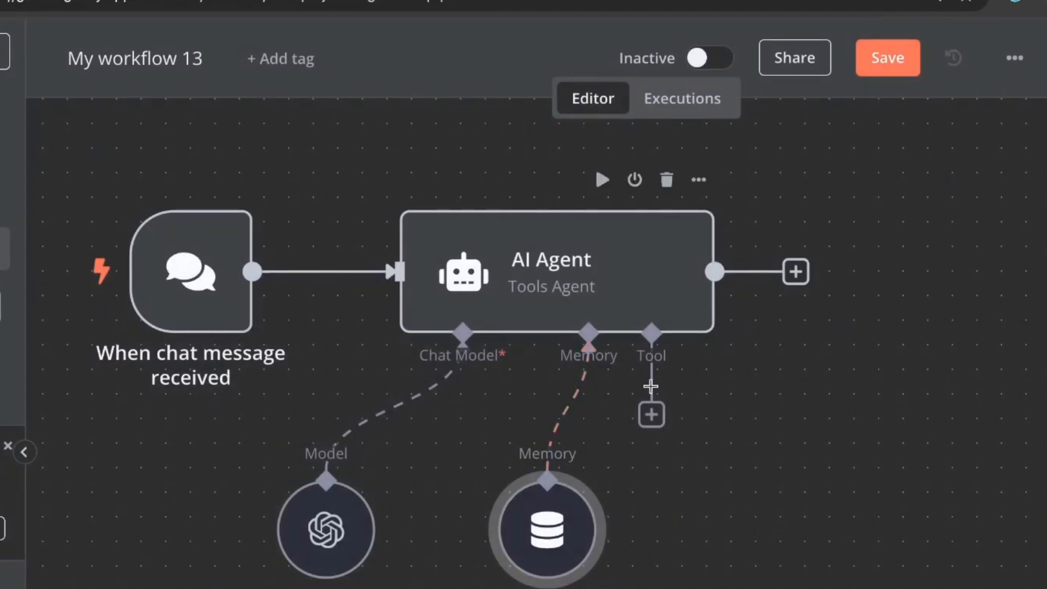
Step: Add a Gmail Tool to the AI Agent's Tool input using the Gmail account 2 credential
left_click(649, 419)
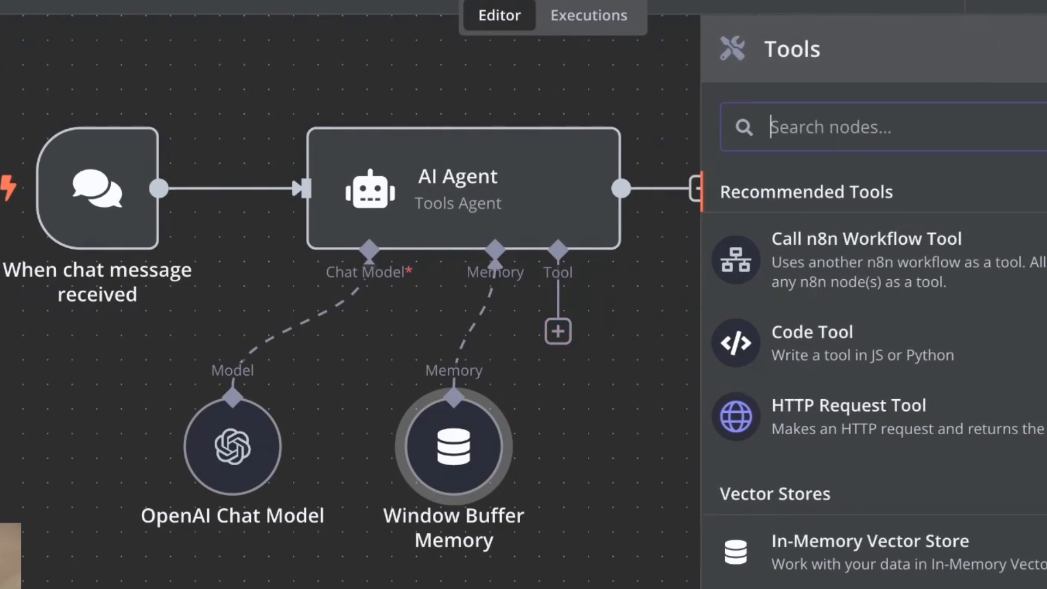
type("gmail")
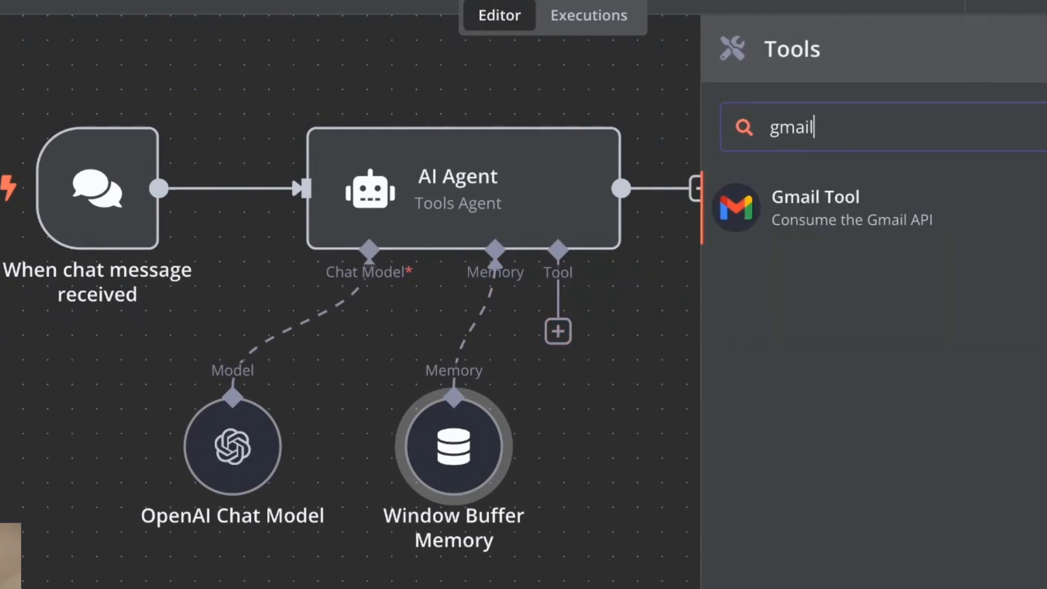
left_click(839, 202)
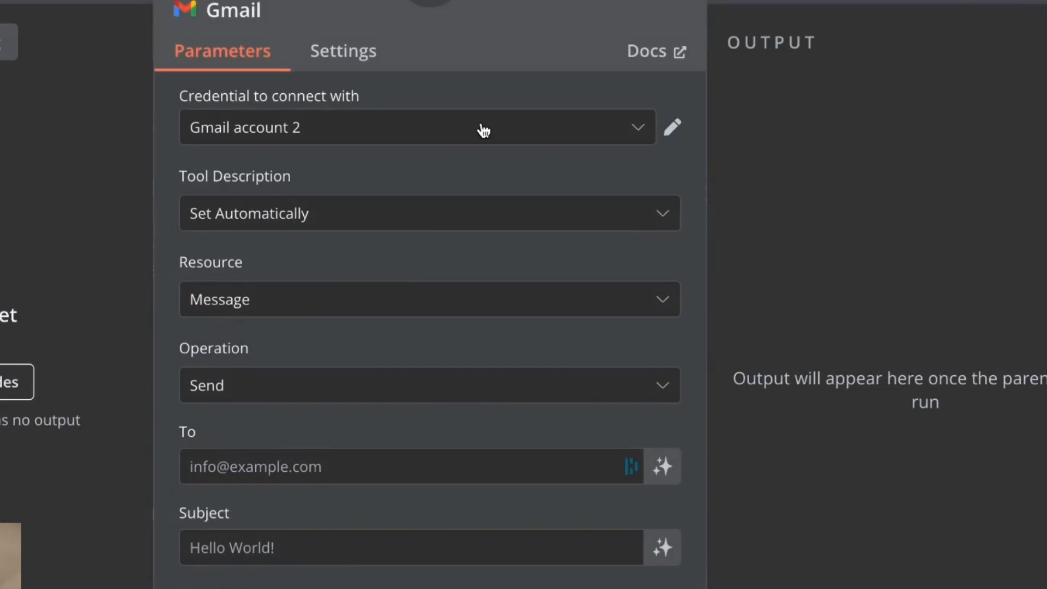
left_click(479, 203)
left_click(426, 367)
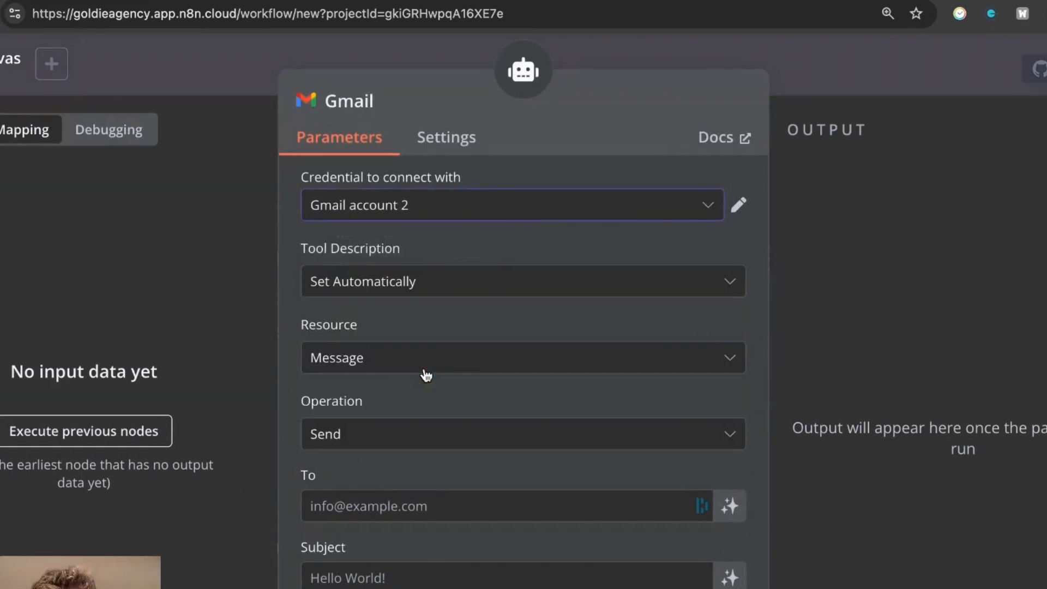
Step: Inspect the Gmail account 2 credential's connection and Google sign-in option, and return to the Gmail tool settings
left_click(739, 205)
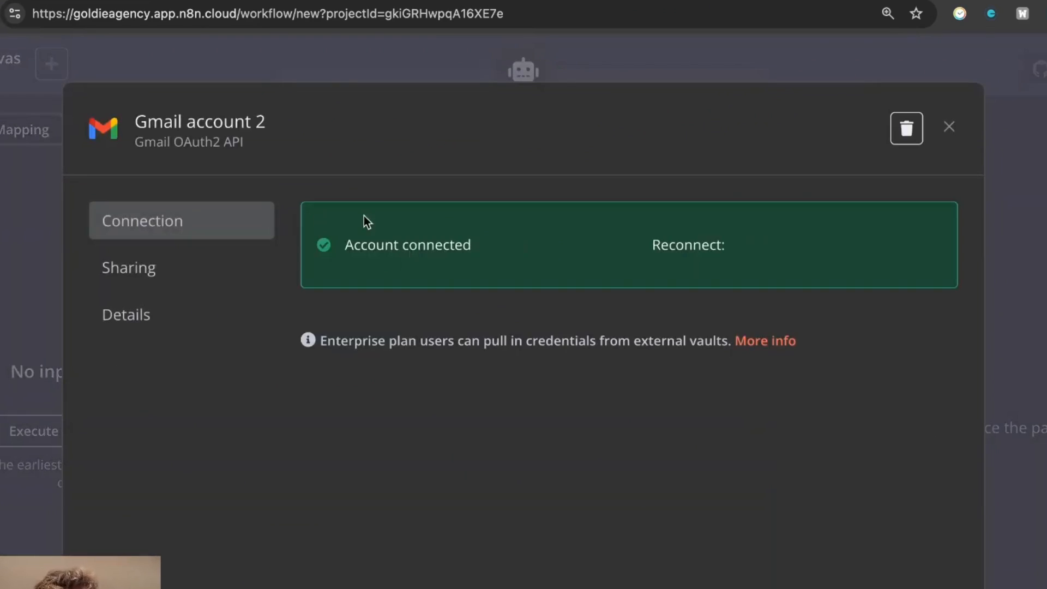
left_click(950, 127)
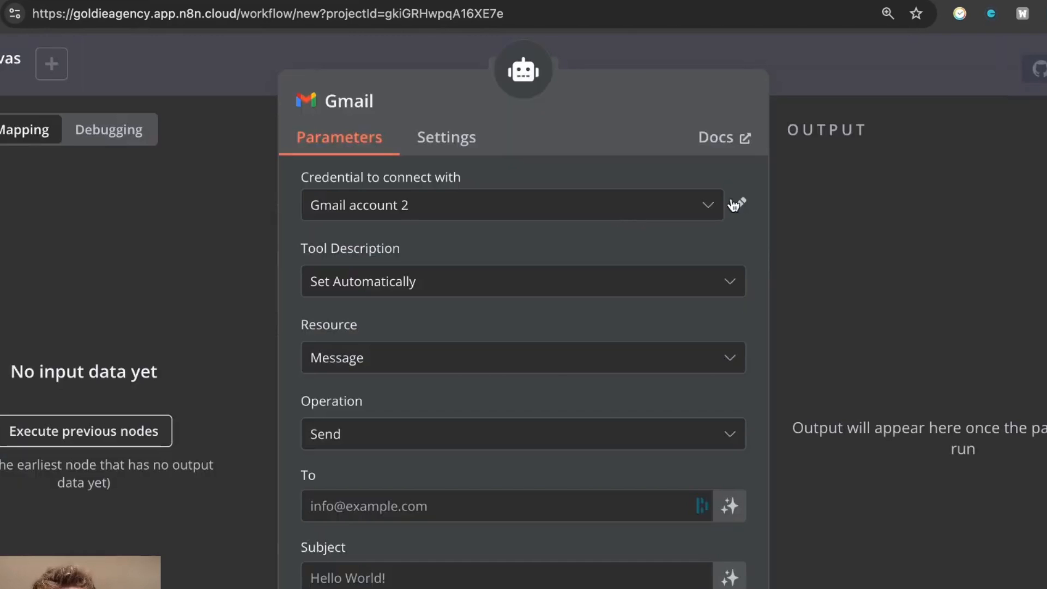
left_click(736, 205)
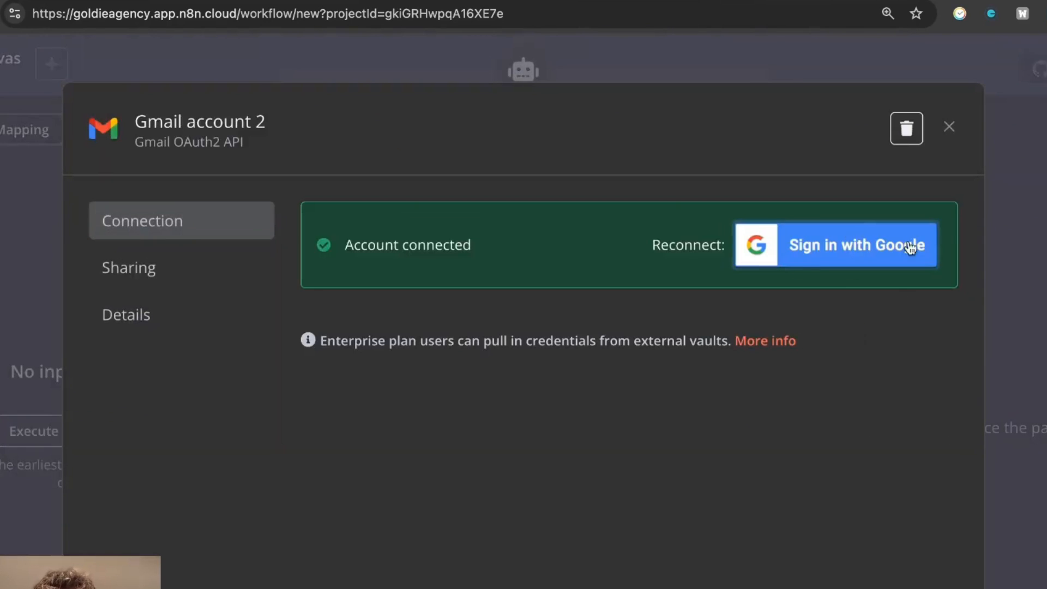
left_click(952, 128)
Step: Keep the Gmail tool's resource as Message and let the model define the To, Subject and Message fields
left_click(480, 360)
left_click(474, 366)
scroll(467, 410, "down", 3)
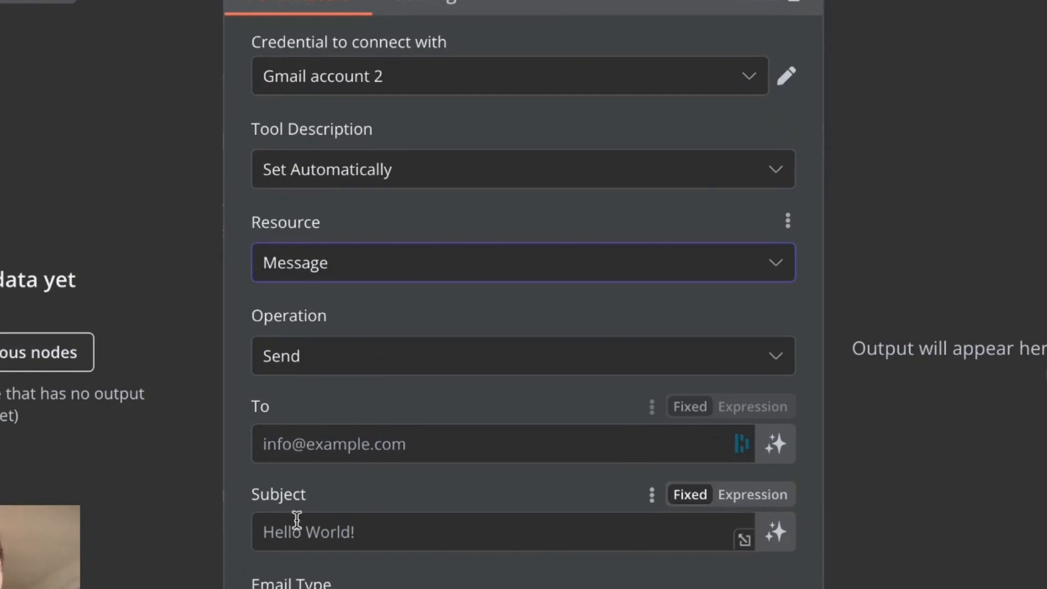
left_click(773, 445)
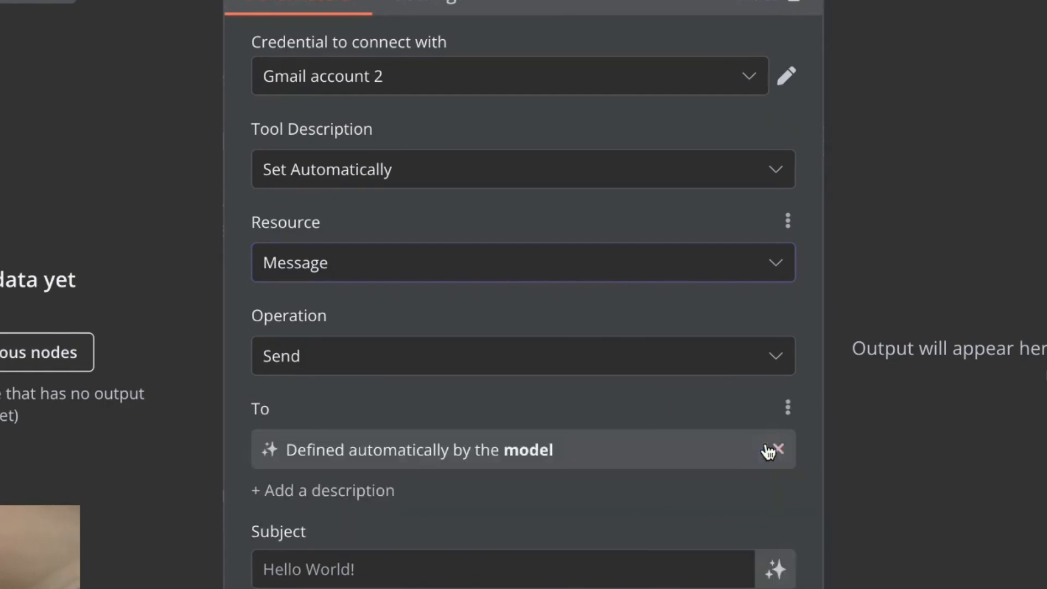
left_click(773, 570)
scroll(772, 578, "down", 3)
scroll(750, 467, "down", 1)
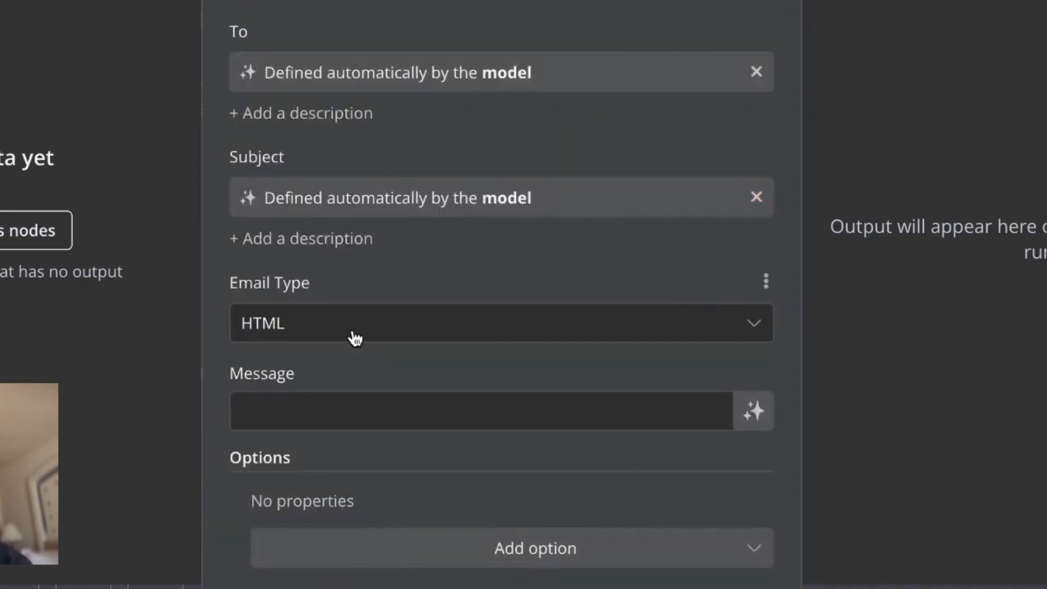
left_click(277, 410)
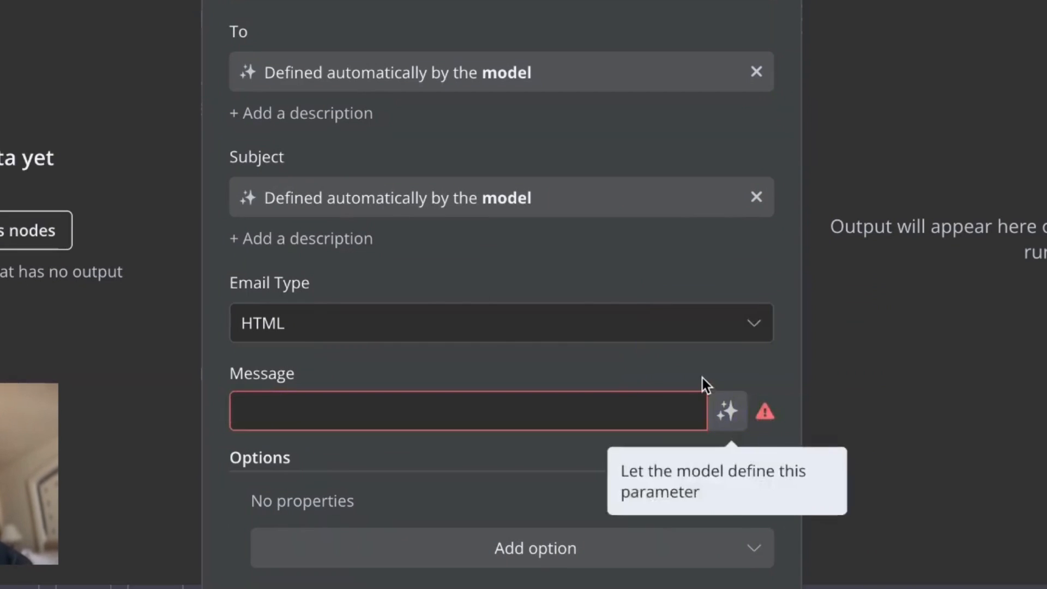
left_click(733, 428)
scroll(457, 477, "up", 4)
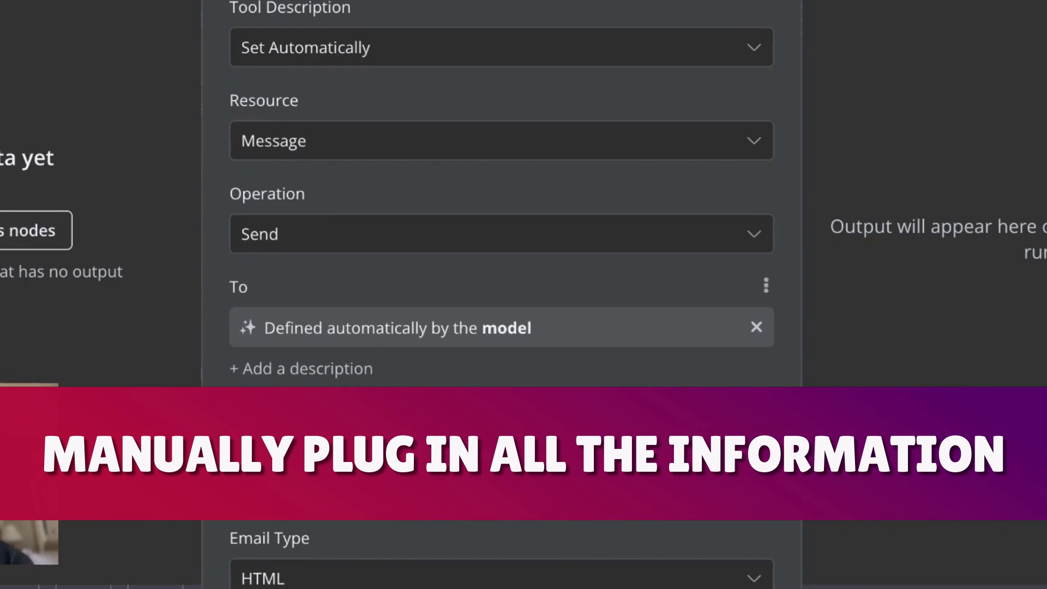
Step: Close the Gmail tool settings and place the Gmail node level with Window Buffer Memory, clear of the Tool connector
scroll(344, 429, "down", 5)
scroll(349, 402, "up", 5)
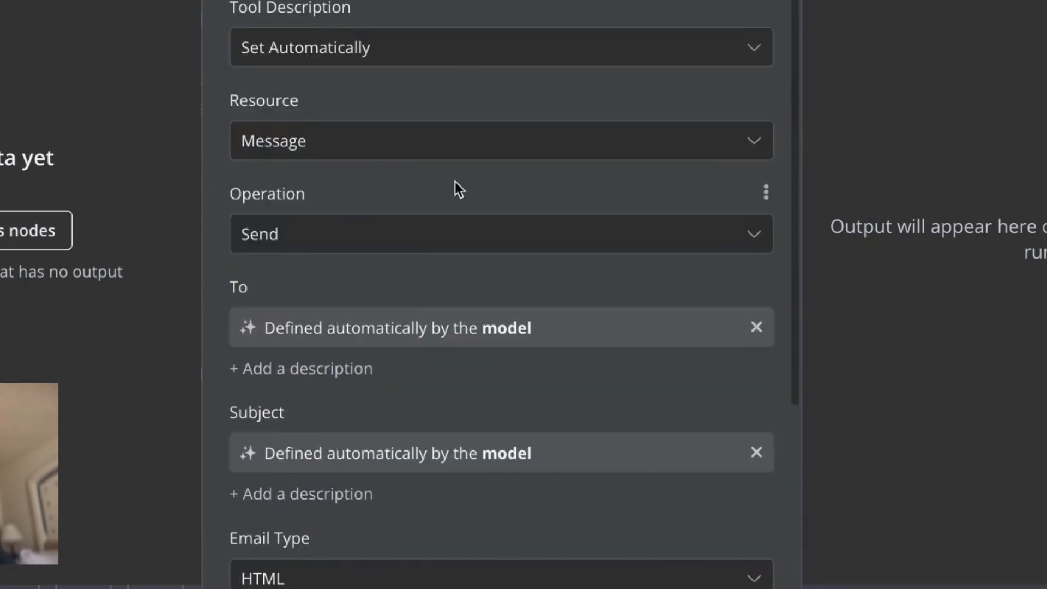
key("Escape")
left_click_drag(696, 227, 856, 336)
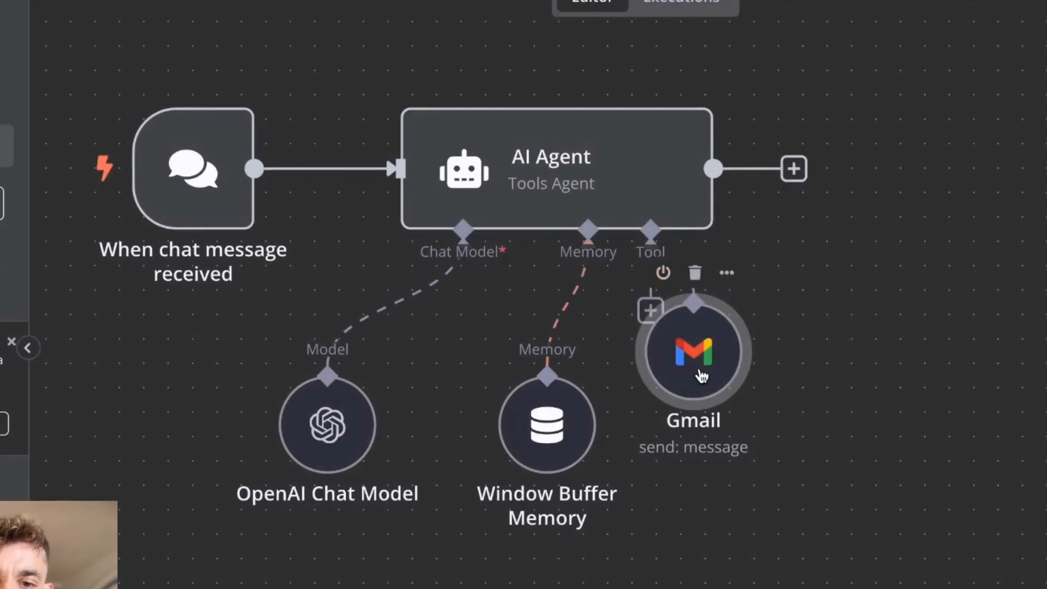
left_click_drag(847, 458, 847, 432)
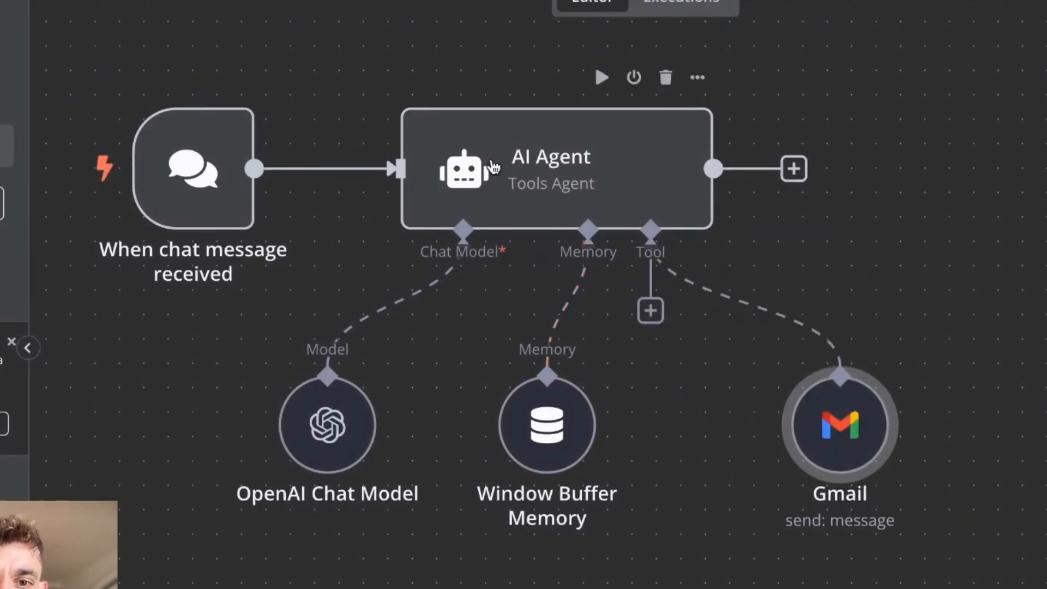
left_click(794, 168)
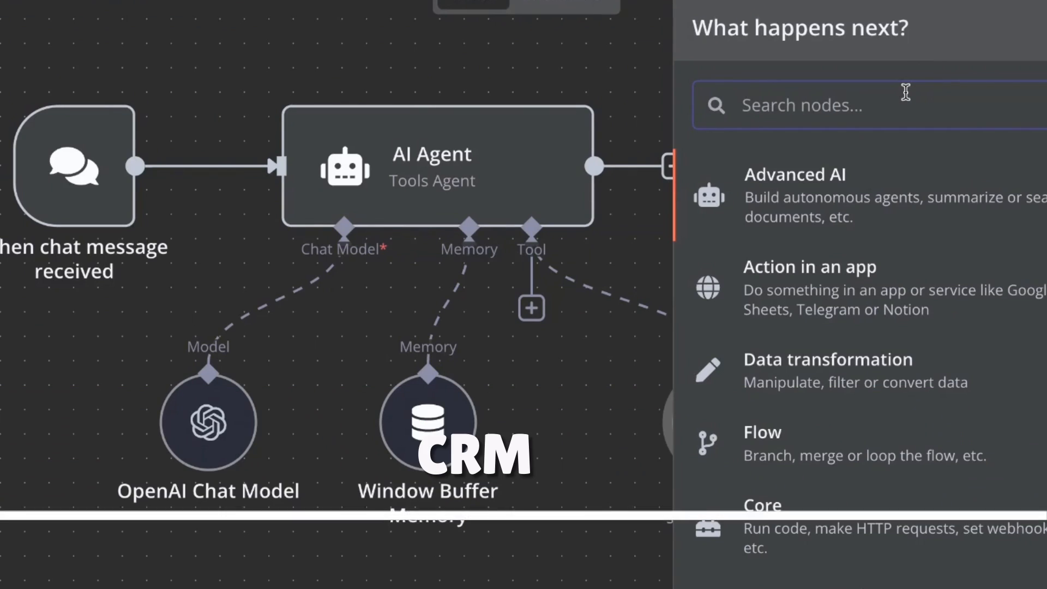
left_click(539, 427)
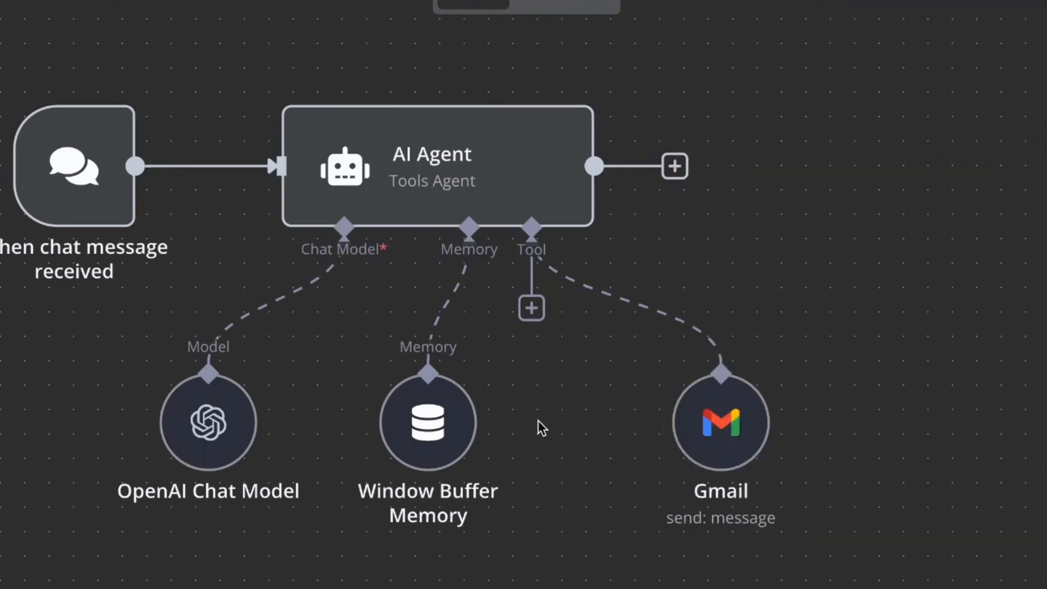
Step: In the AI Agent's settings, try Define below as the user prompt source and restore Connected Chat Trigger Node
double_click(403, 170)
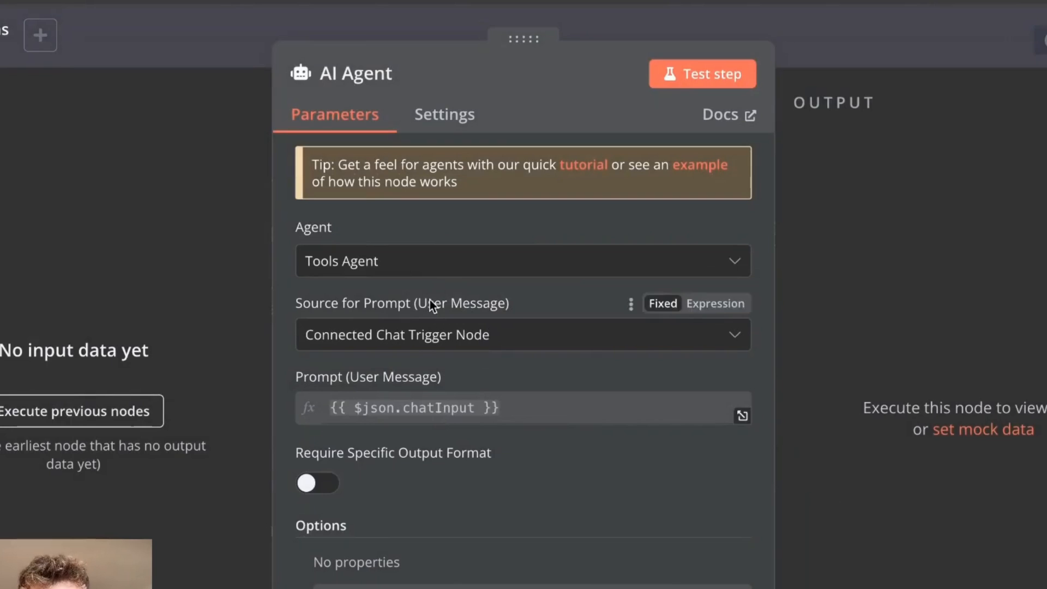
left_click(434, 335)
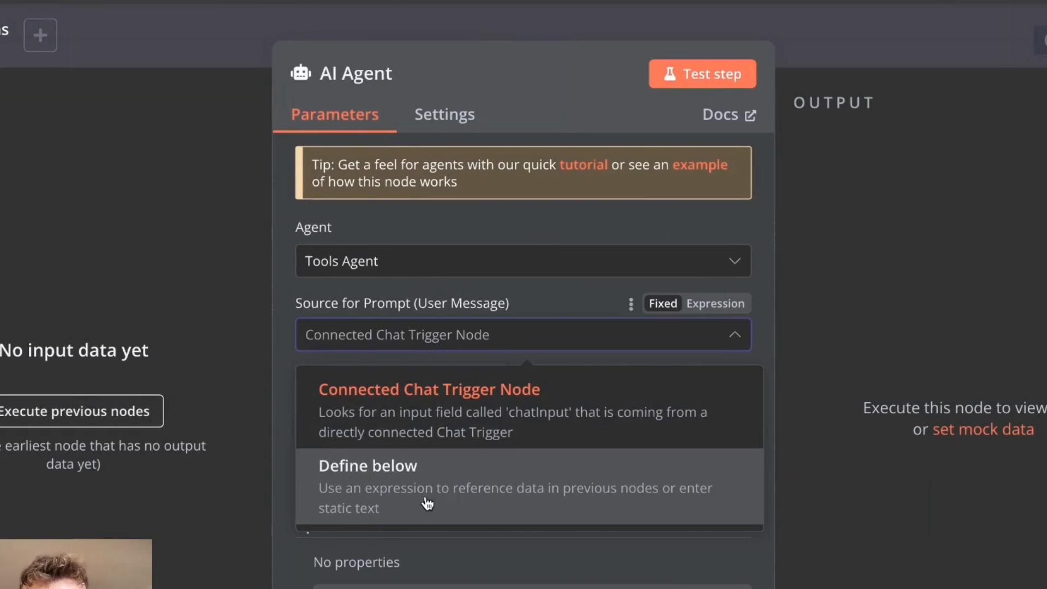
left_click(490, 516)
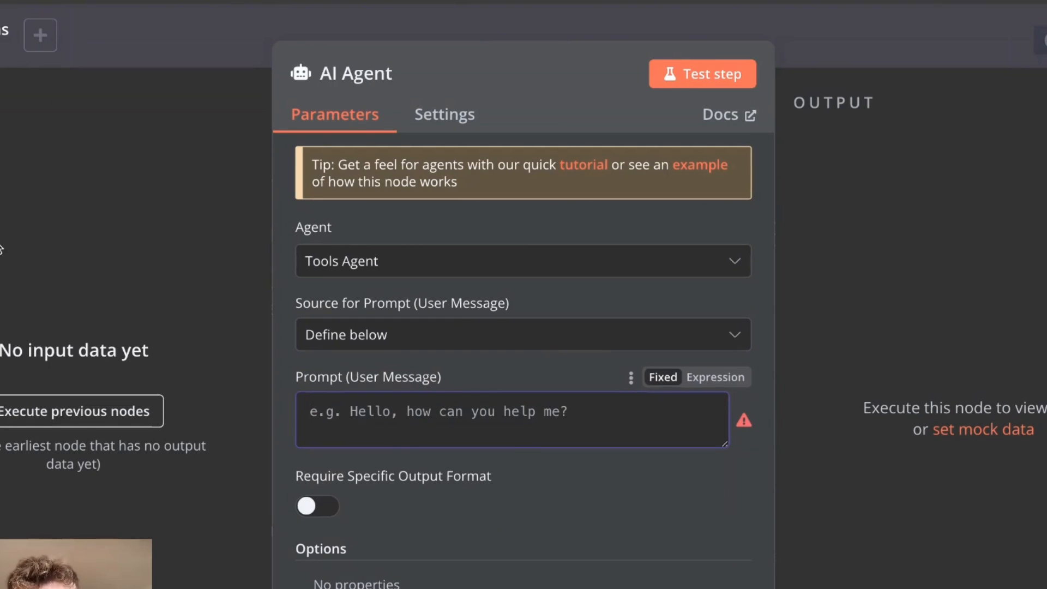
left_click(480, 335)
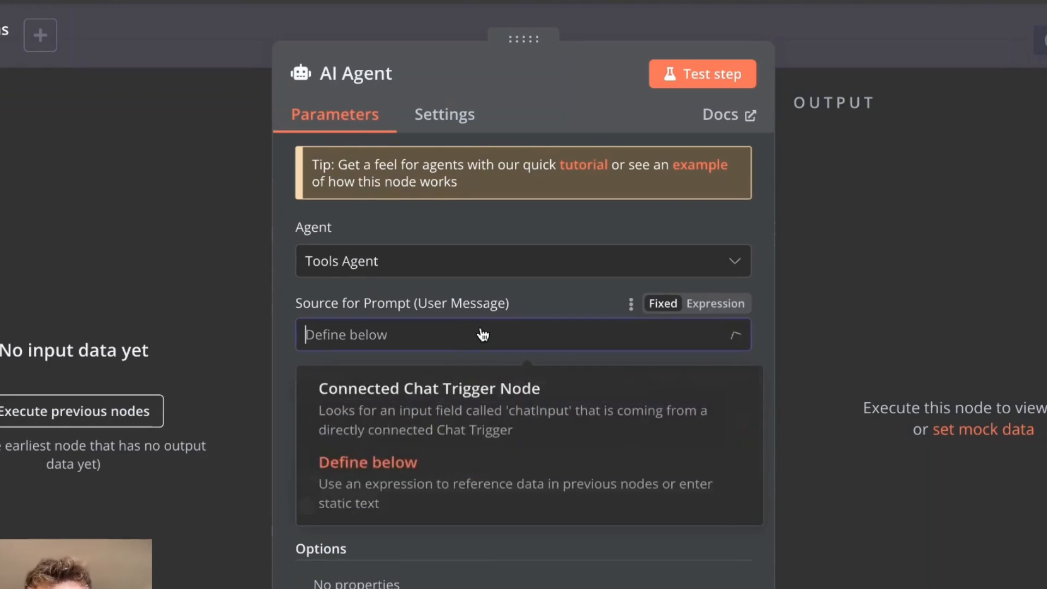
left_click(479, 396)
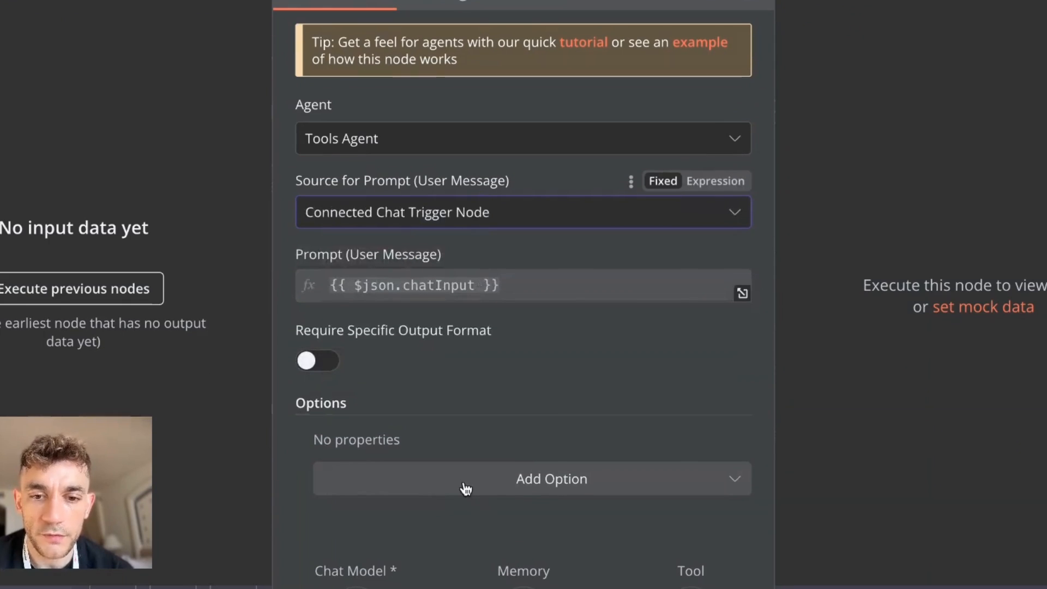
Step: Add a System Message option to the AI Agent reading "You're a newsletter assistant." and return to the canvas
left_click(465, 485)
left_click(418, 309)
scroll(480, 491, "down", 3)
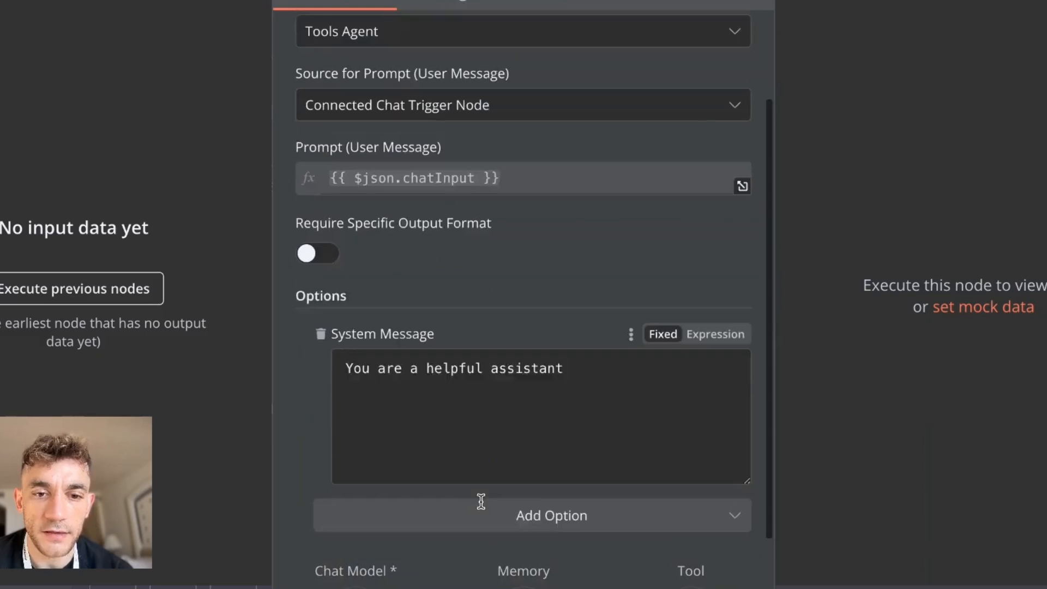
left_click(534, 364)
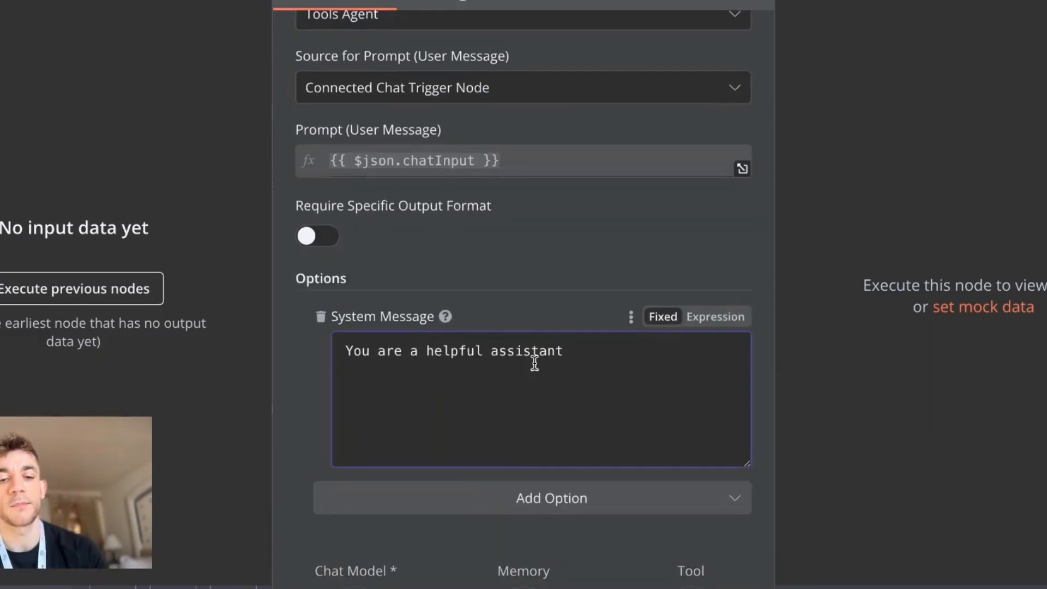
key("ctrl+a")
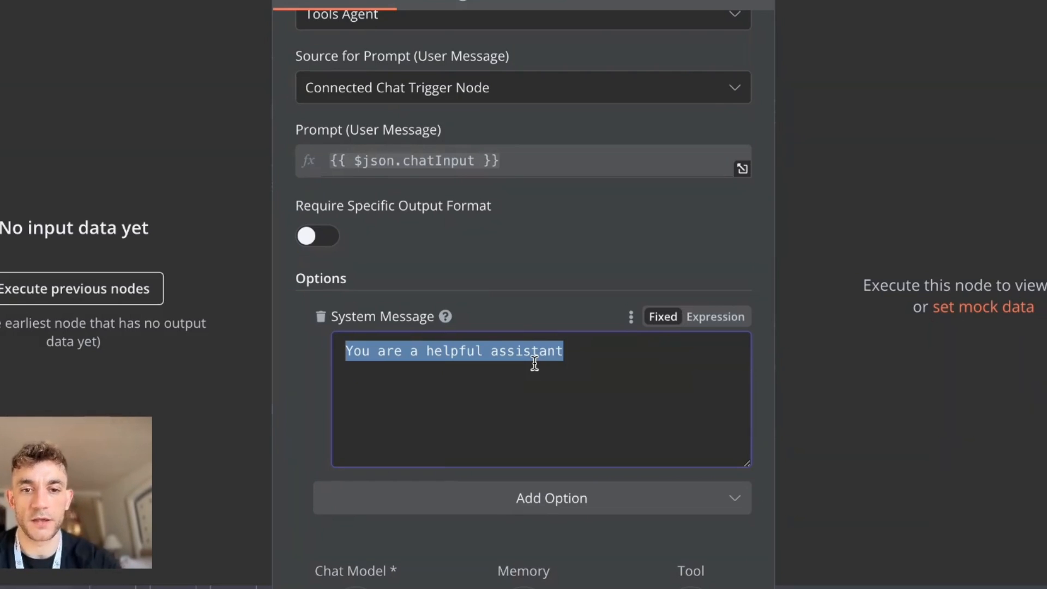
type("You're")
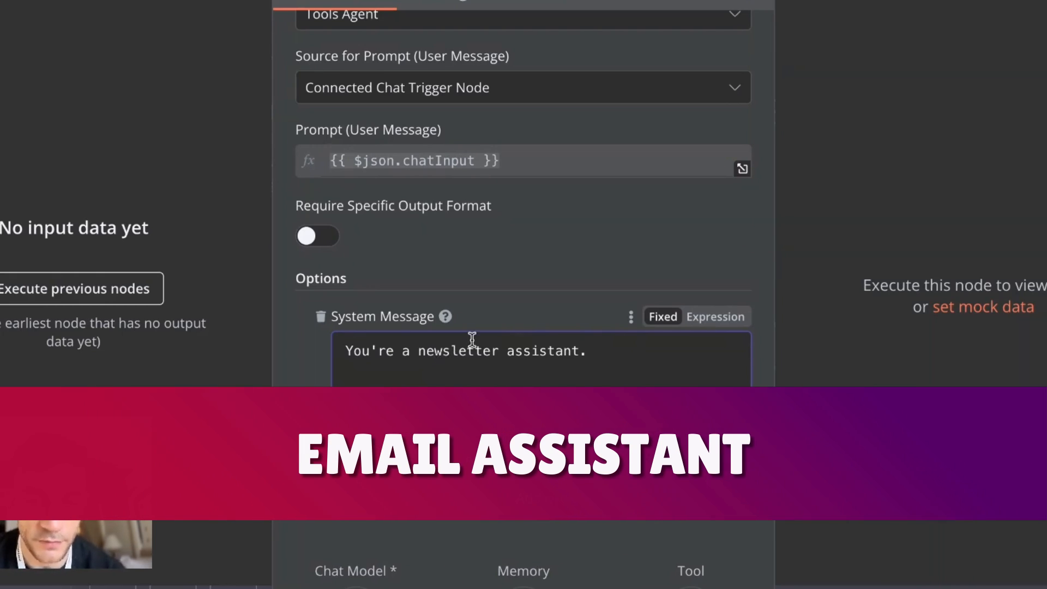
triple_click(610, 353)
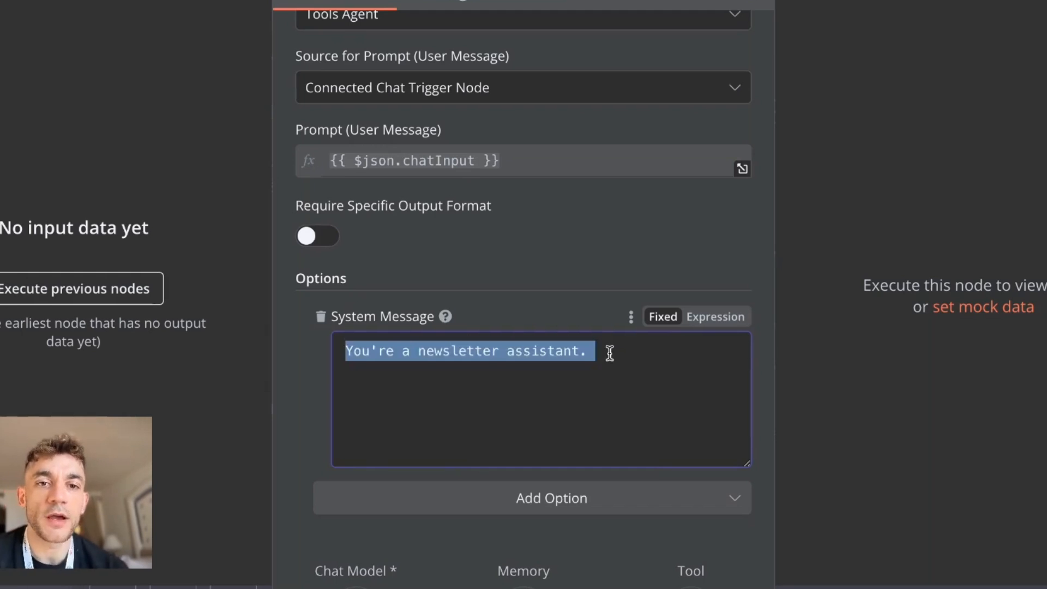
left_click(810, 270)
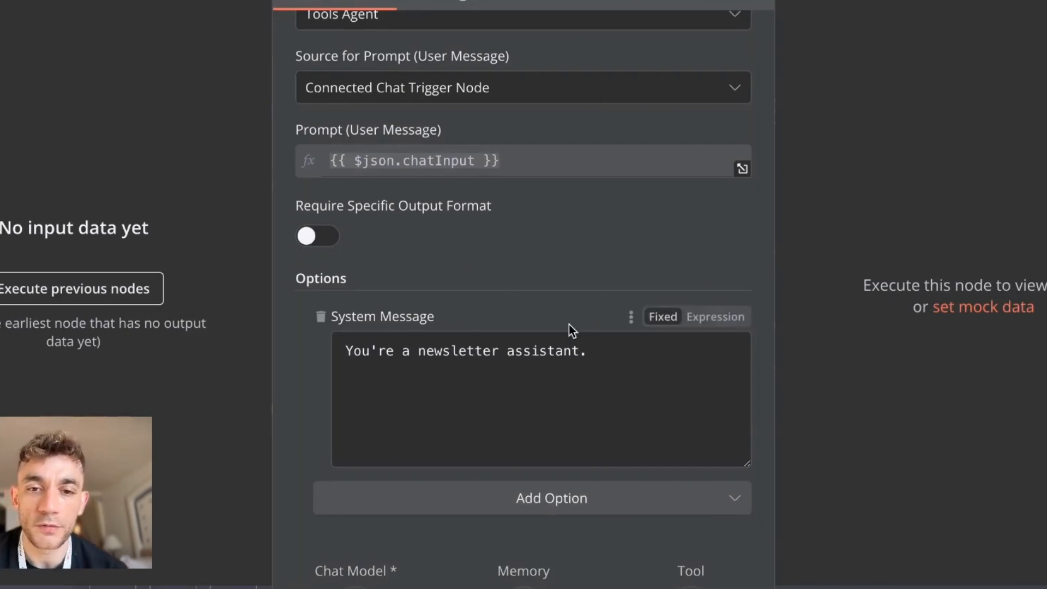
scroll(593, 271, "up", 3)
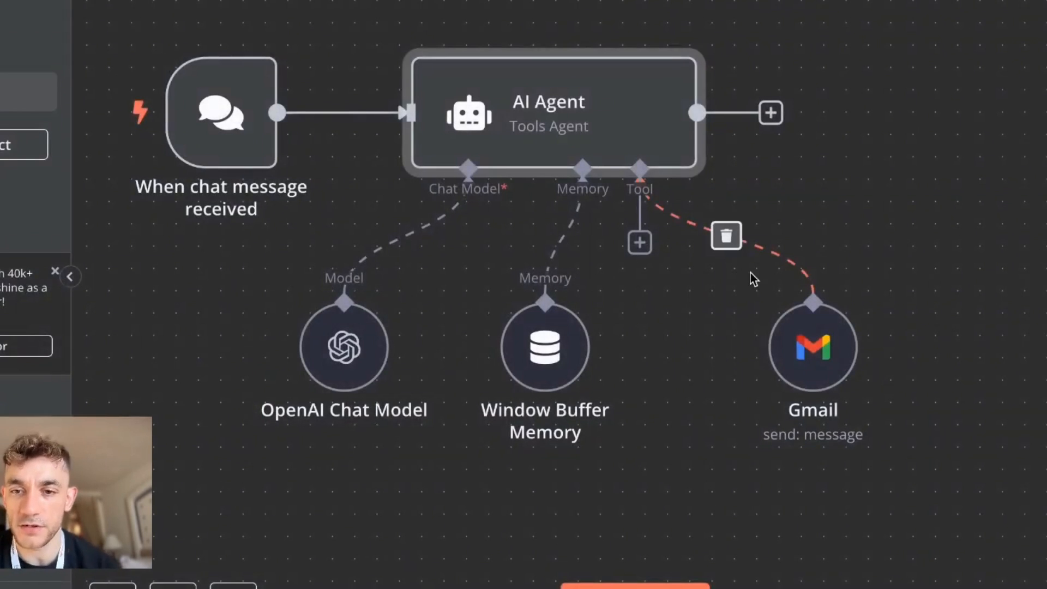
Step: Delete the Gmail tool node from the workflow
mouse_move(821, 287)
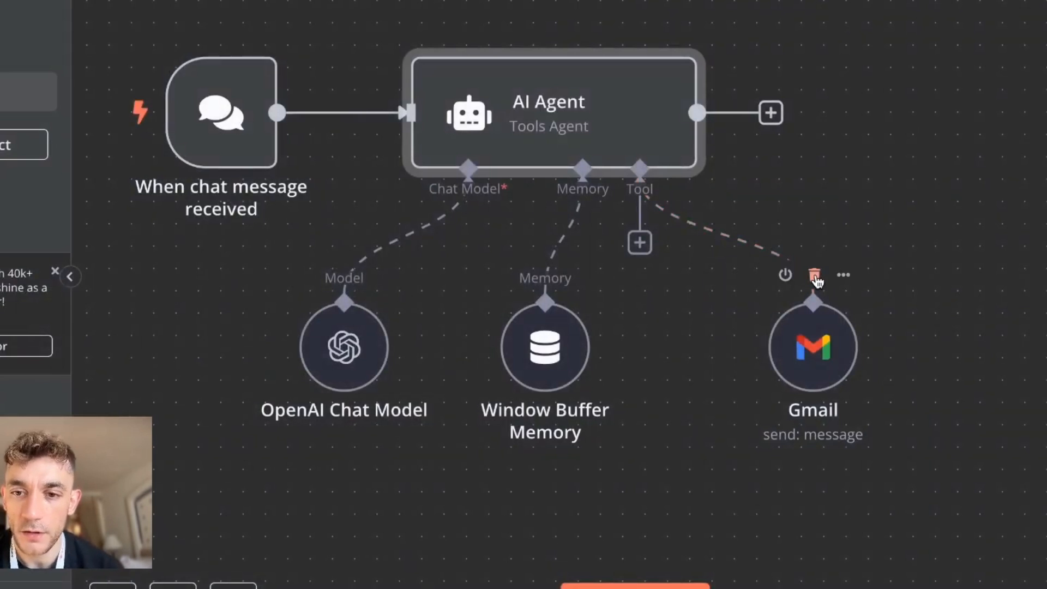
left_click(816, 276)
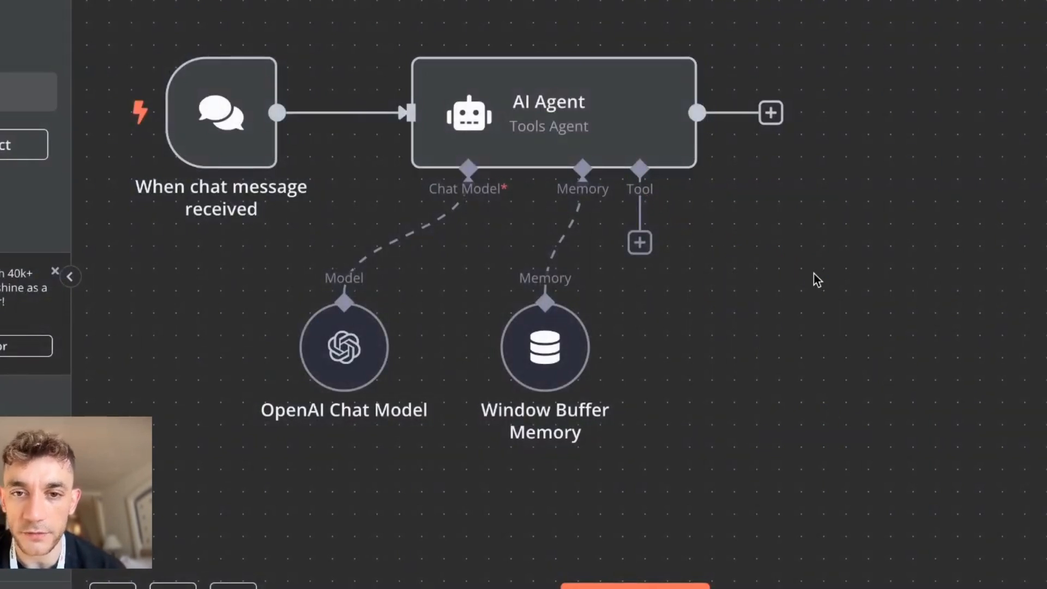
mouse_move(548, 354)
left_mouse_down()
mouse_move(632, 354)
mouse_move(551, 355)
left_mouse_up()
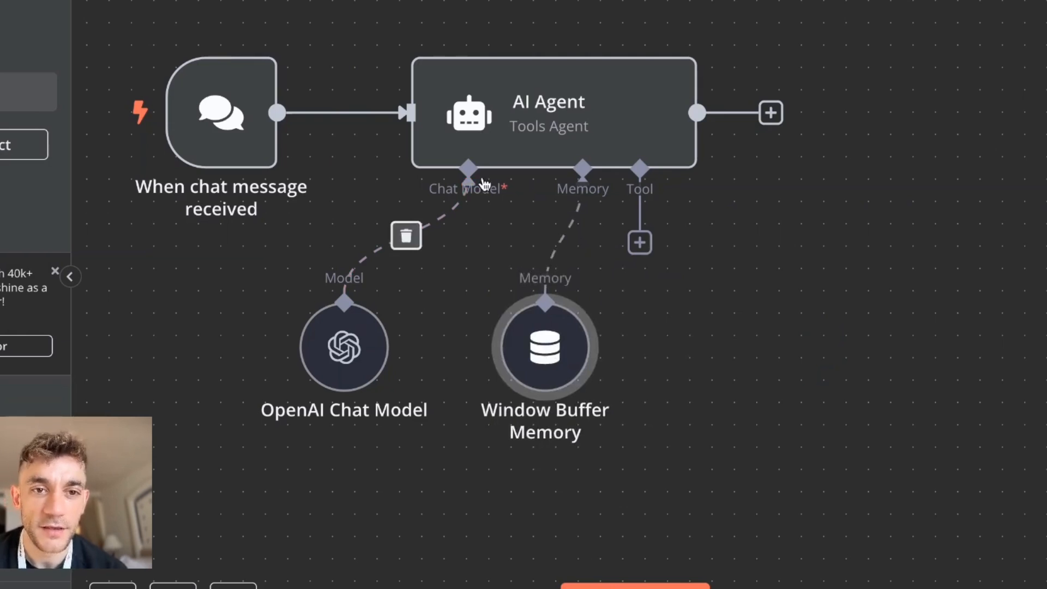
mouse_move(585, 143)
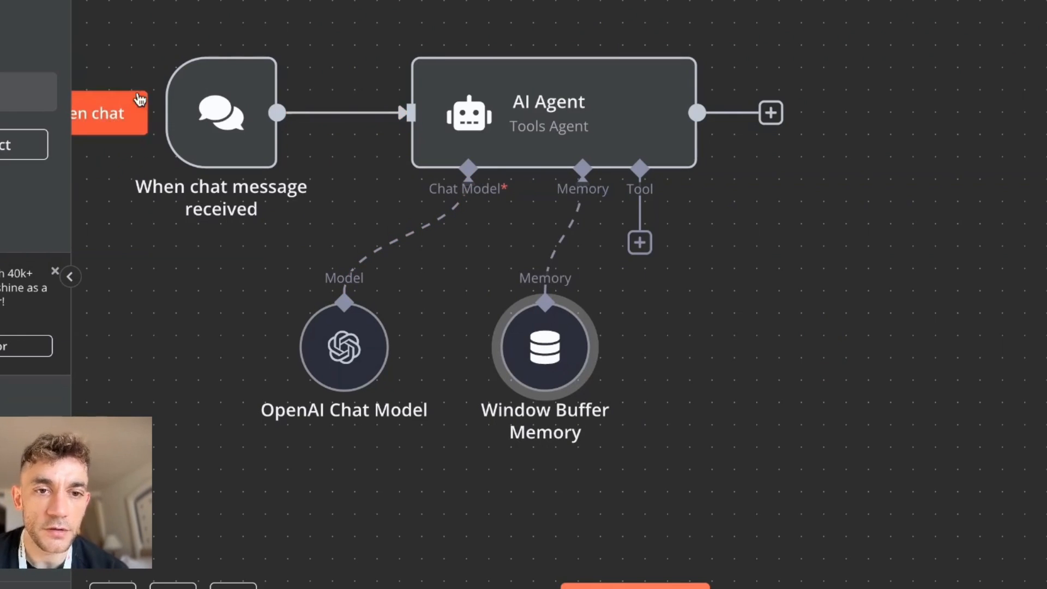
Step: Extend the AI Agent's system message so it reads "You're a newsletter assistant for" followed by the newsletter owner's full name
left_click(527, 97)
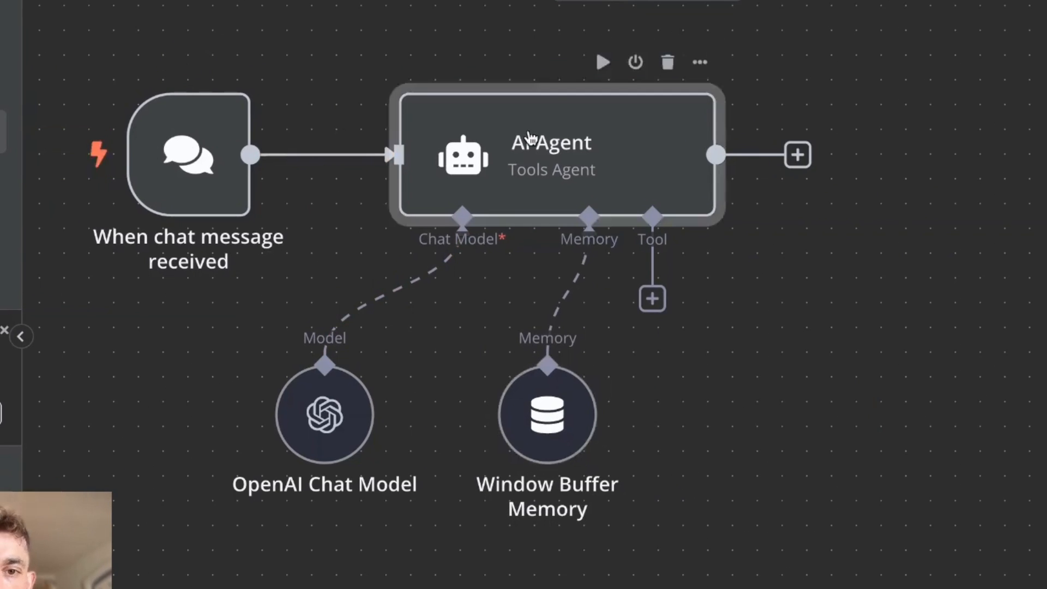
double_click(529, 140)
scroll(491, 371, "down", 3)
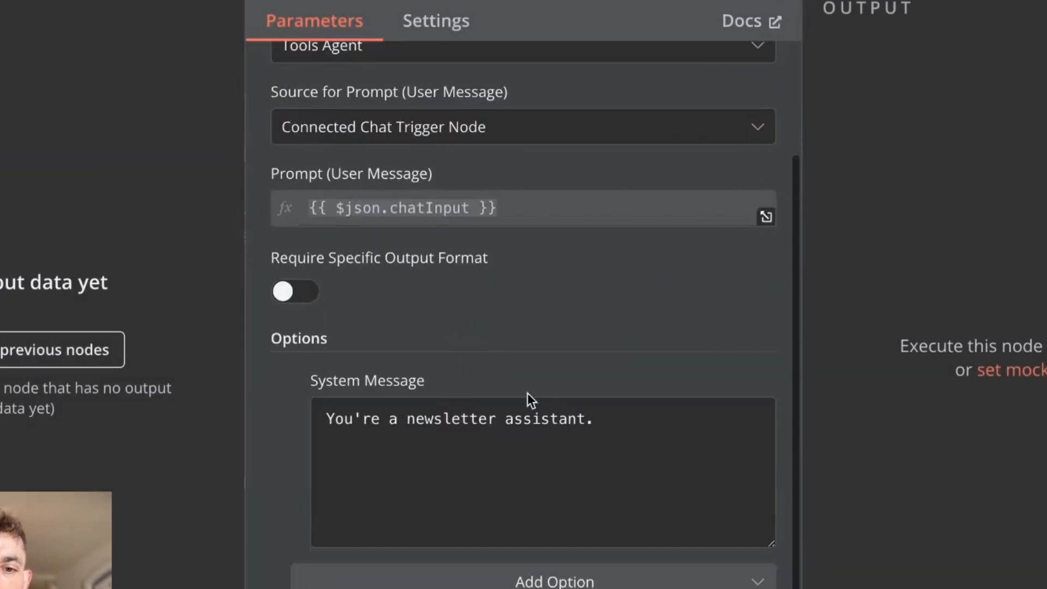
left_click(580, 436)
key("BackSpace")
type("for Julian a")
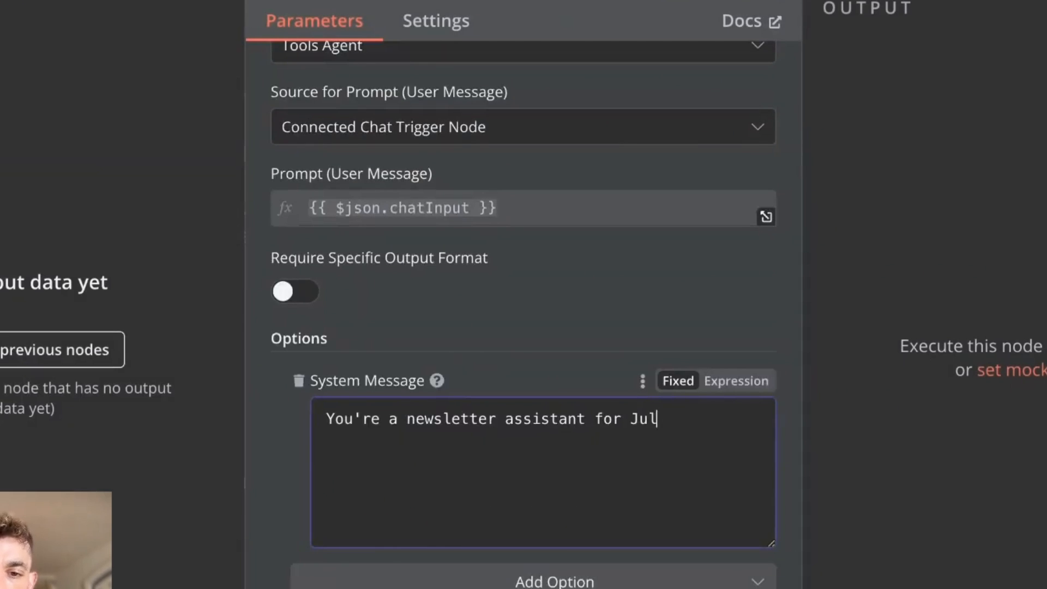
type("oldie")
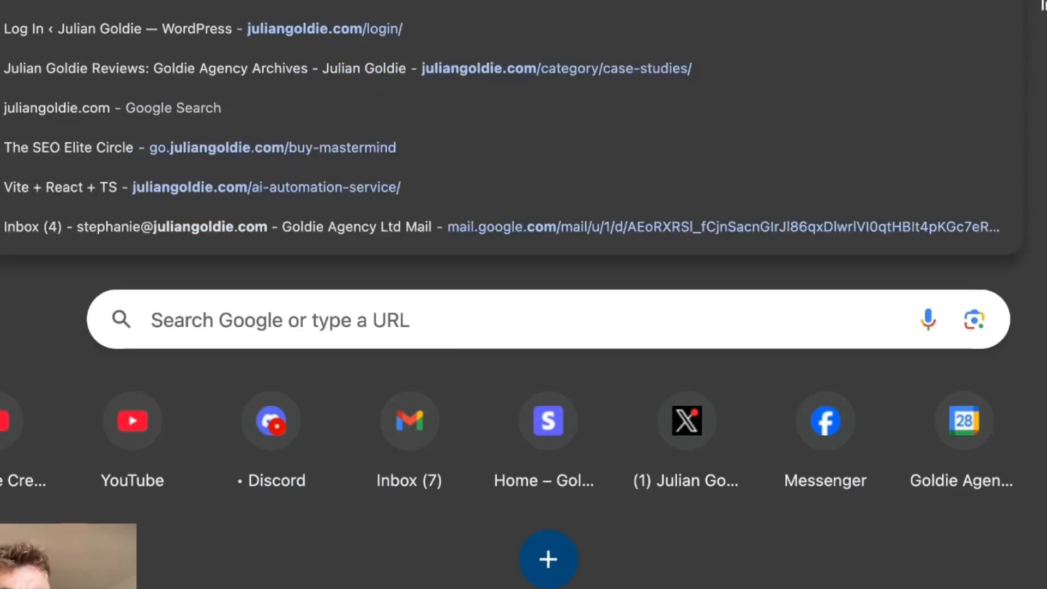
Step: Open the About page of the newsletter owner's website in the browser
type(".")
key("BackSpace")
type("/a")
key("Return")
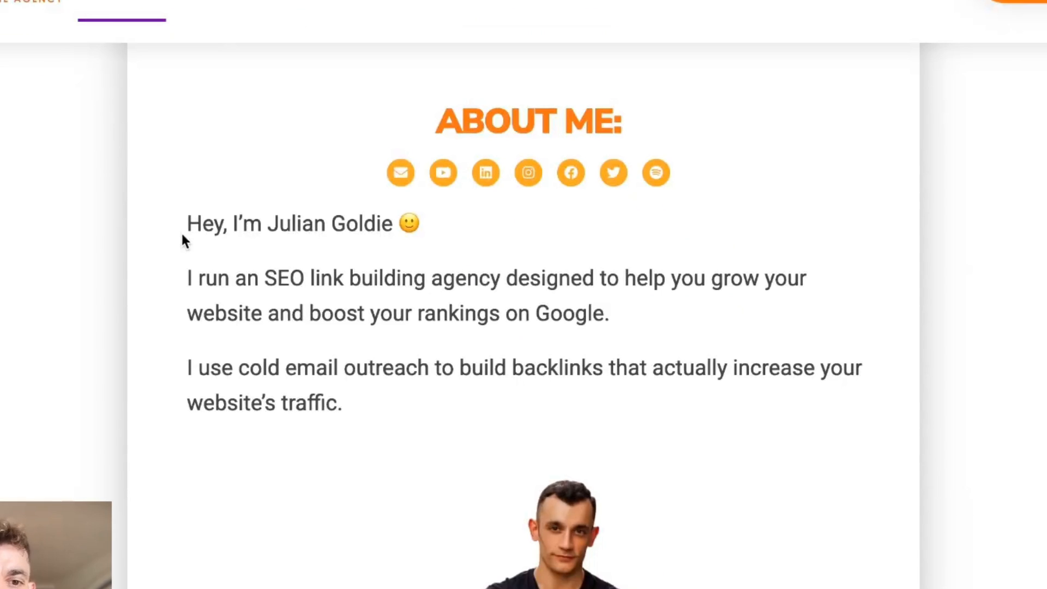
Step: Copy the greeting and SEO link building agency paragraph from the About Me section into the AI Agent's system message in n8n
left_click_drag(183, 235, 436, 400)
left_click(437, 401)
double_click(225, 306)
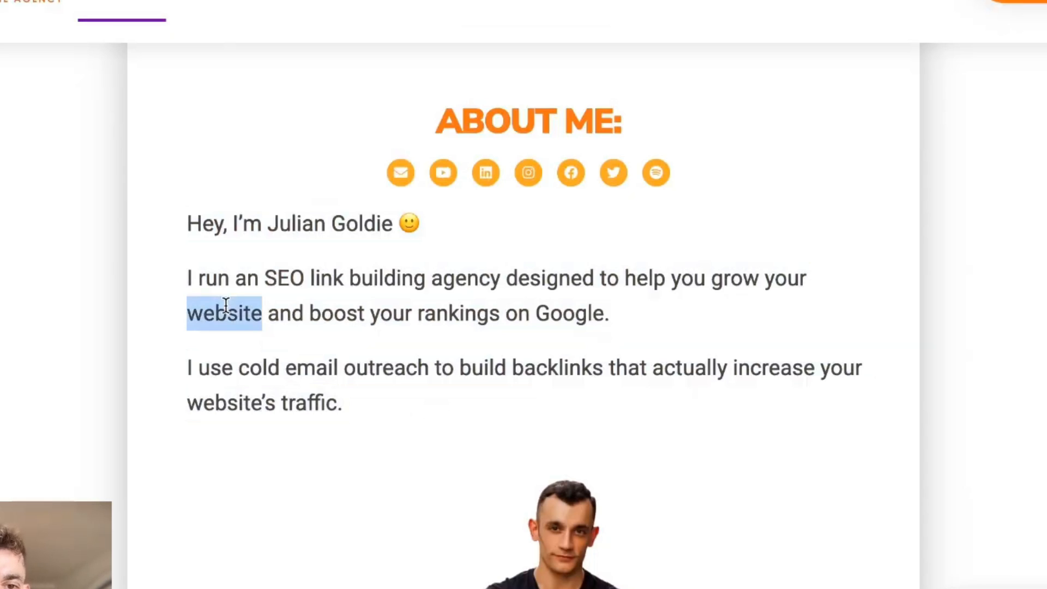
triple_click(226, 305)
left_click_drag(188, 248, 553, 308)
key("ctrl+c")
key("alt+Tab")
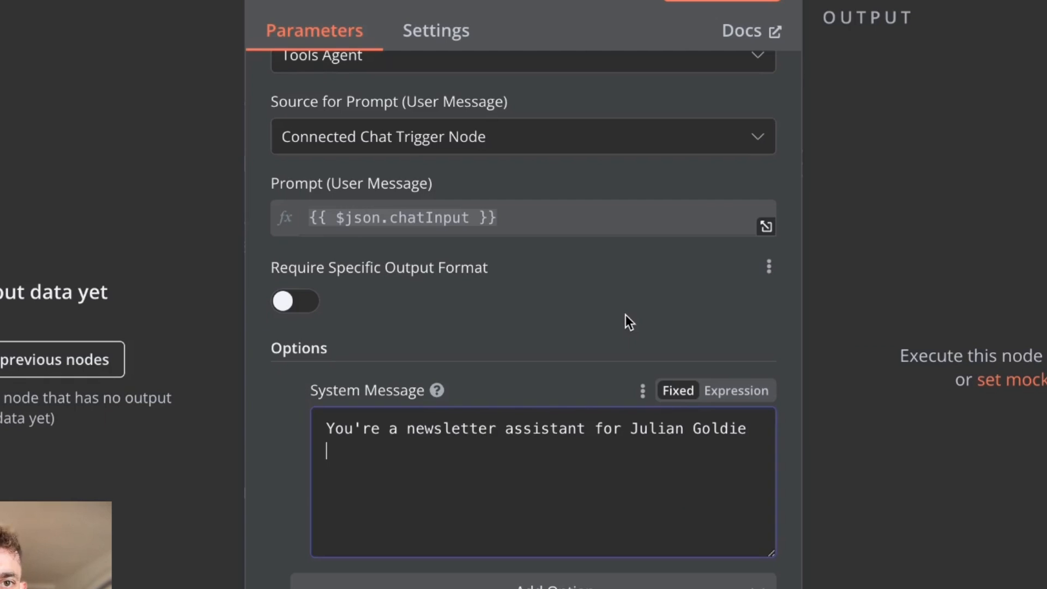
key("ctrl+v")
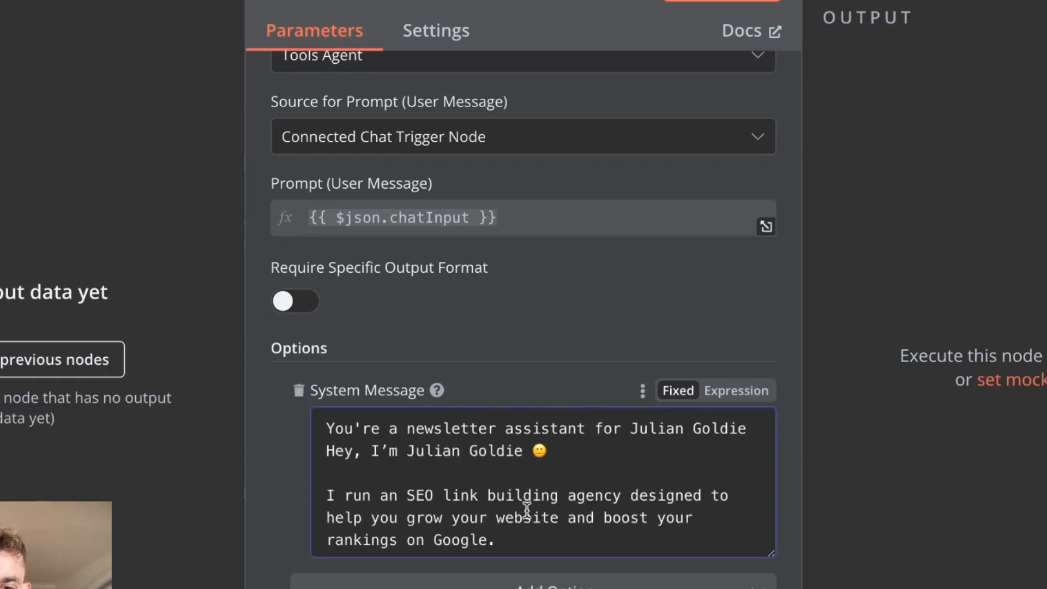
Step: Join the pasted greeting and agency description into one paragraph and add the heading "Info about me:" above it
left_click(326, 496)
key("BackSpace")
key("BackSpace")
left_click(326, 451)
key("Return")
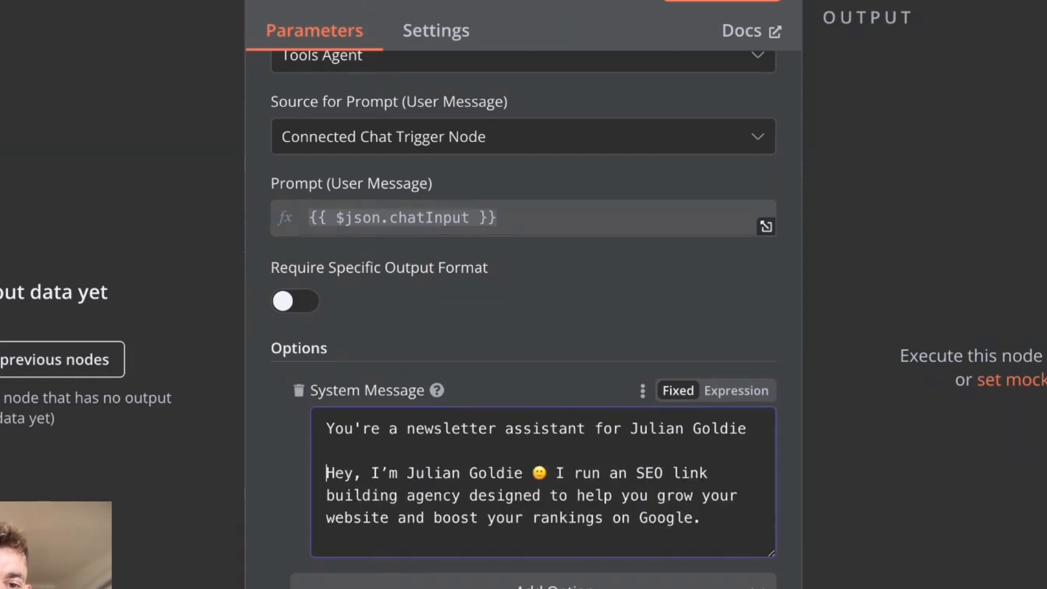
type("Info about me")
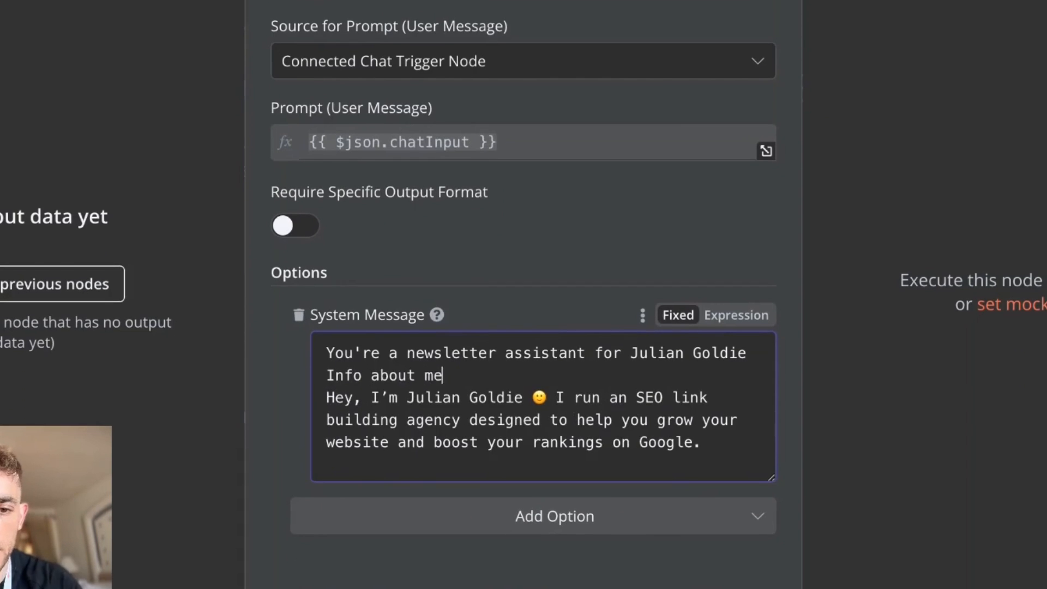
Step: Insert two blank lines after the system message's opening sentence and make the System Message box taller
key("Return")
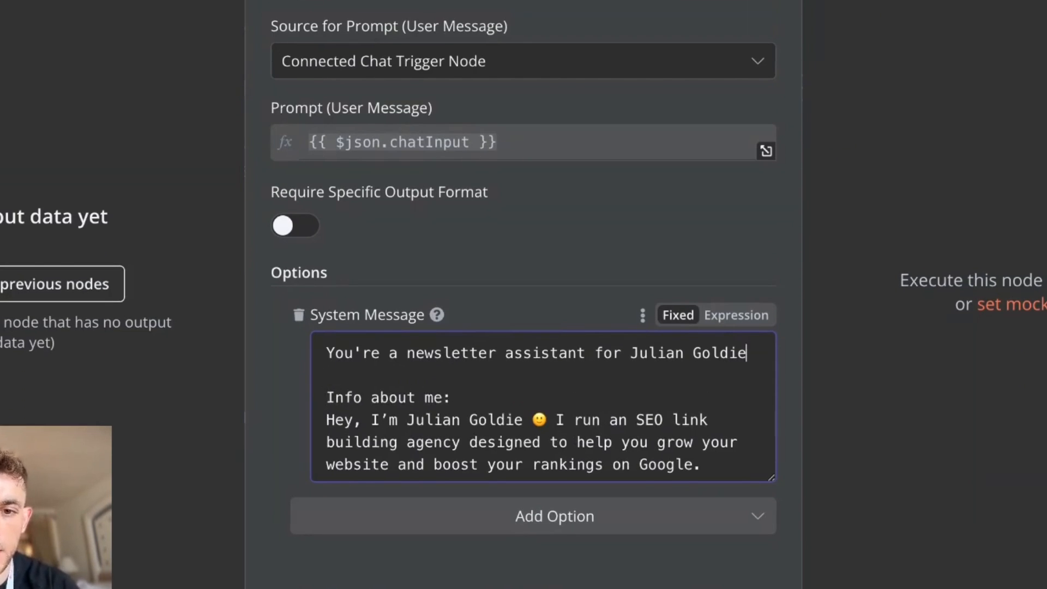
key("Return")
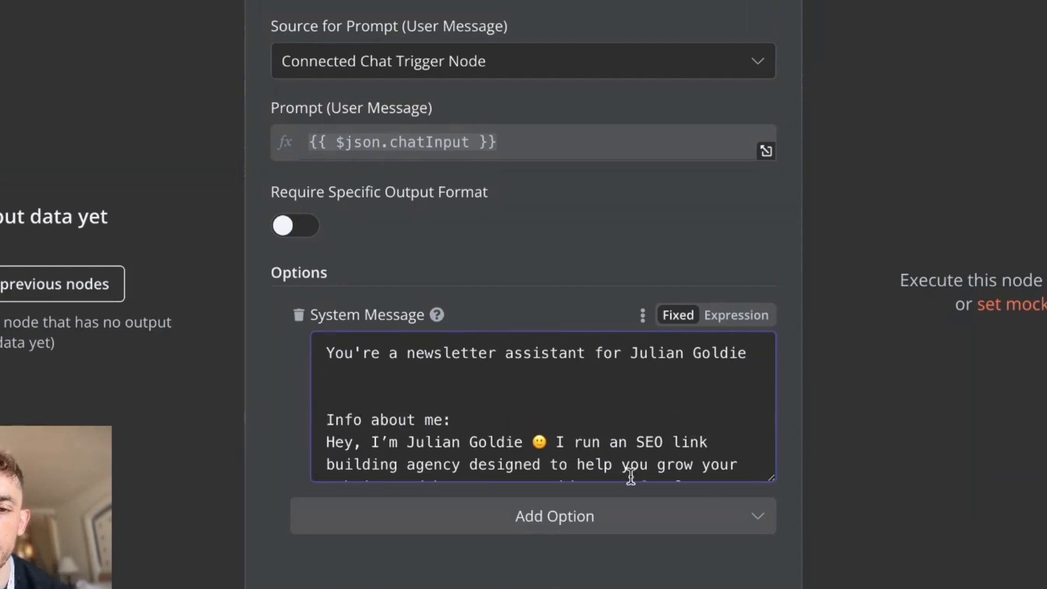
left_click_drag(771, 479, 772, 579)
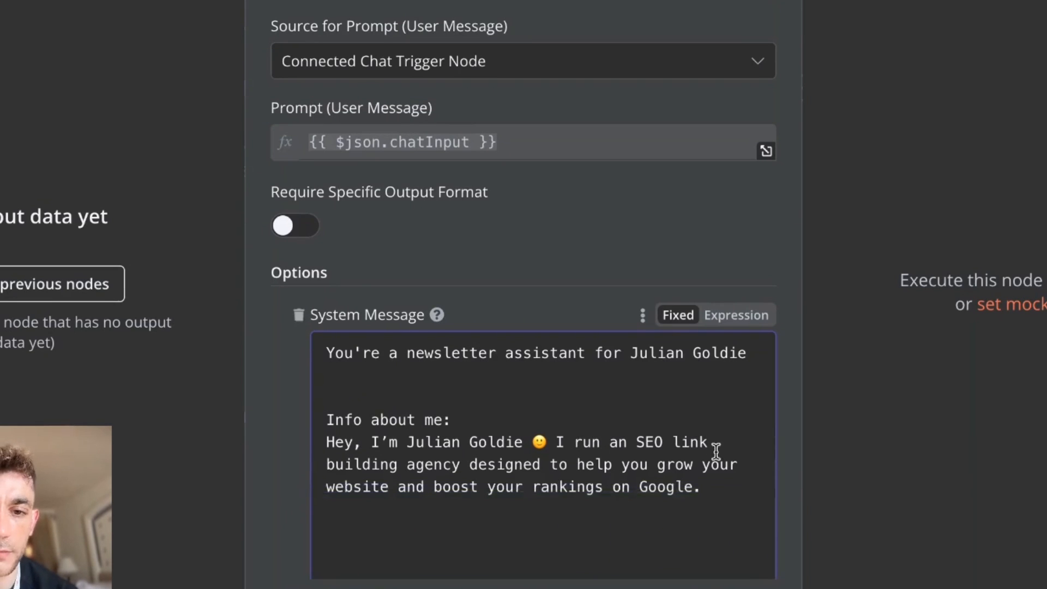
scroll(716, 451, "down", 2)
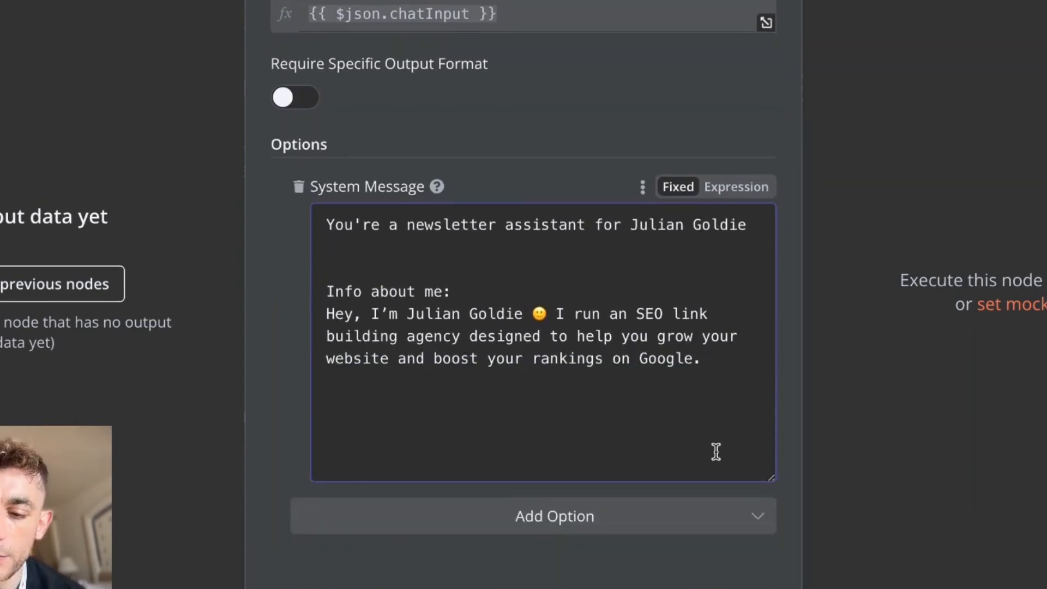
Step: Add three lines under the system message's opening sentence: "max 200 words", "no generic fluff" and "write it like alex hormozi"
key("Return")
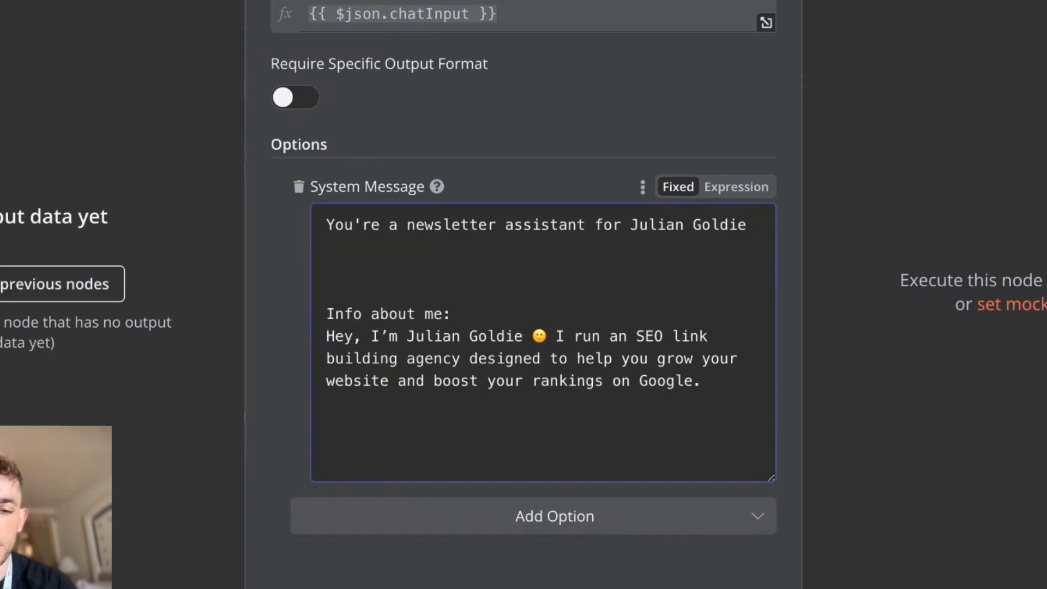
type("max 200 words")
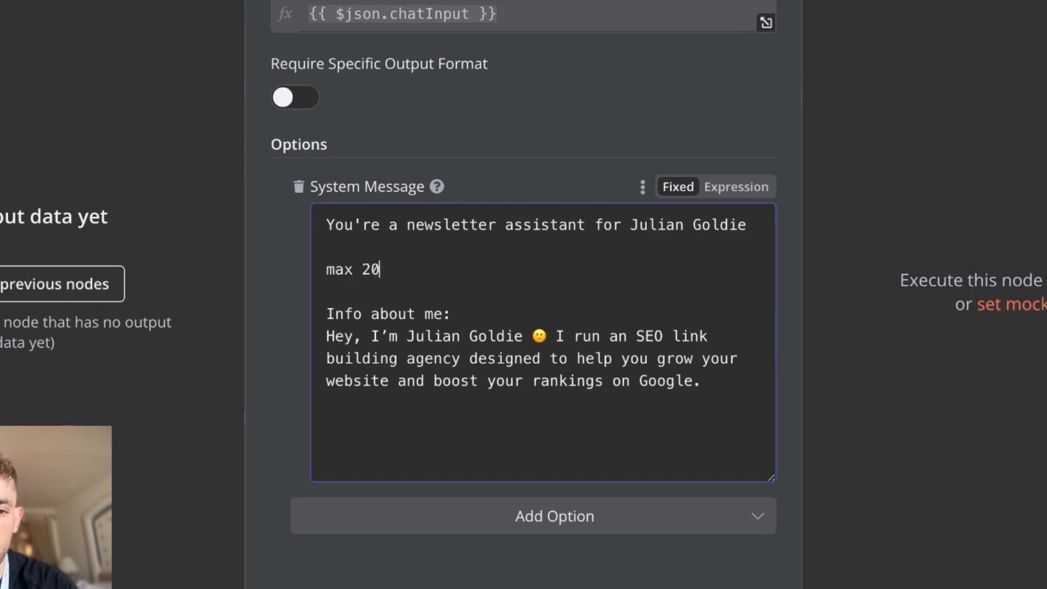
key("Return")
type("no generic fluff")
key("Return")
type("write it like alex hormozi")
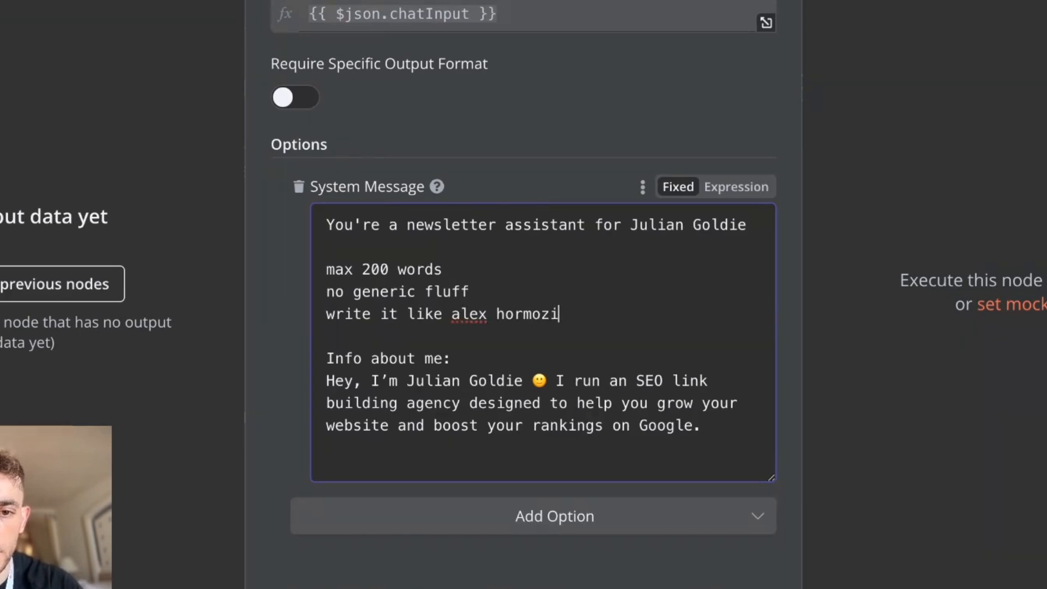
Step: Extend the system message's instructions with "super actionable tips + useful info" and "Going out to my email list who loves AI and SEO"
key("Return")
type("super ")
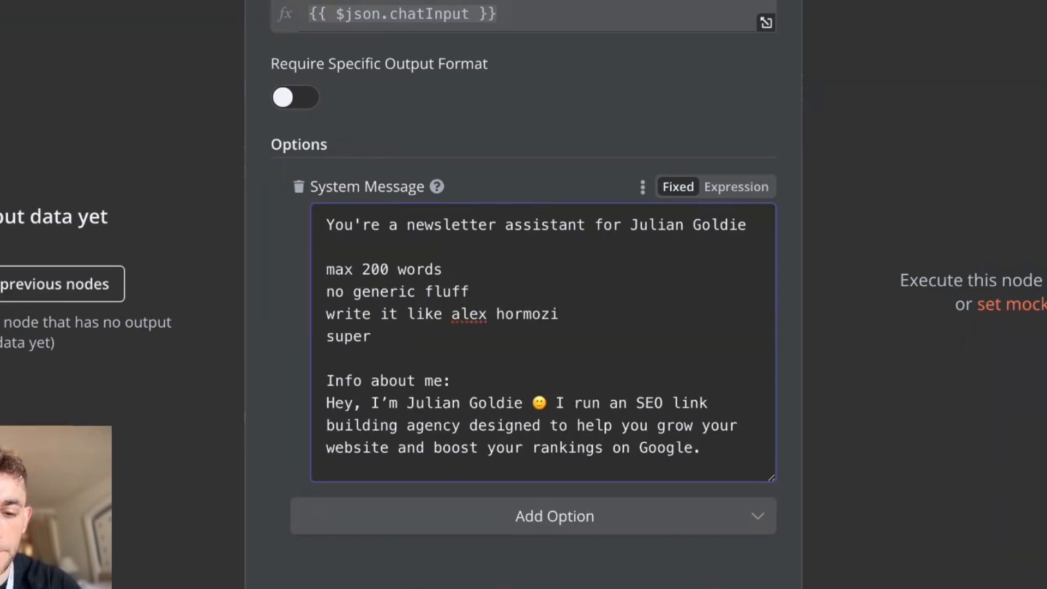
type("actiona")
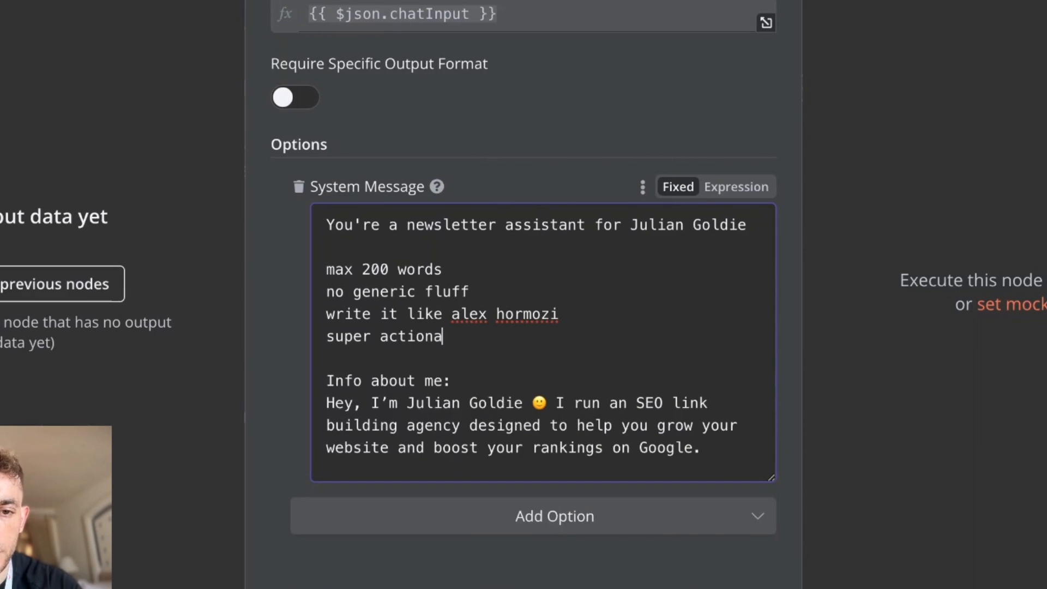
type("ble tips + useful info")
key("Return")
type("Going tout to my email list ")
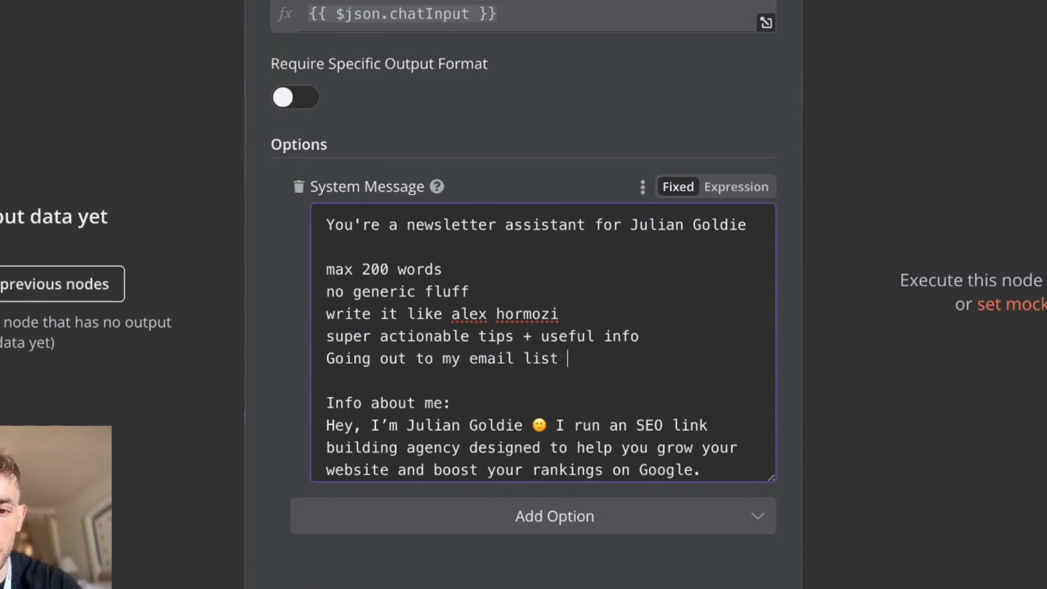
type("who ")
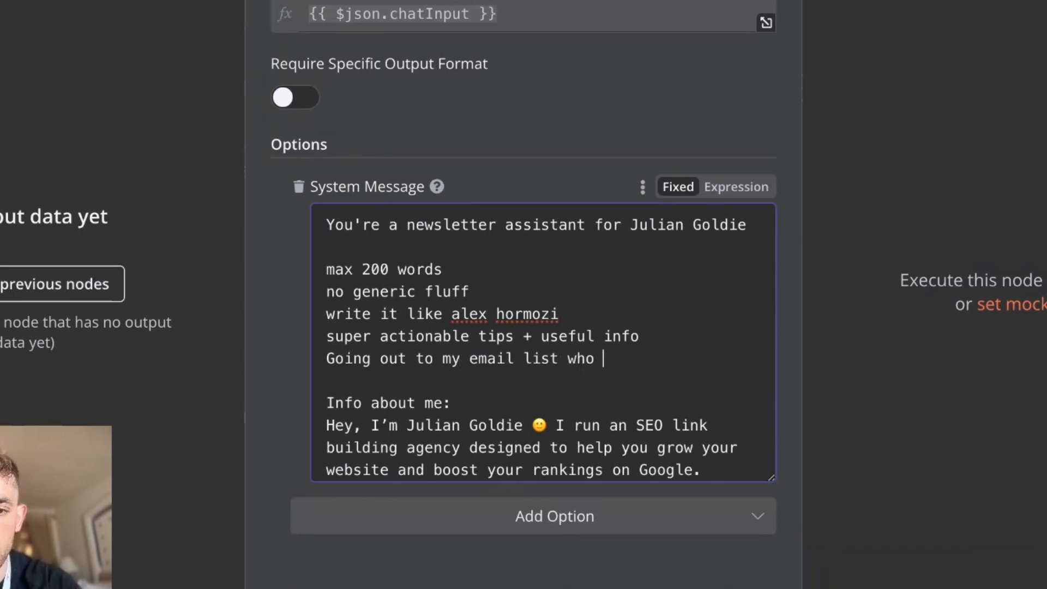
type("loves AI and SEO")
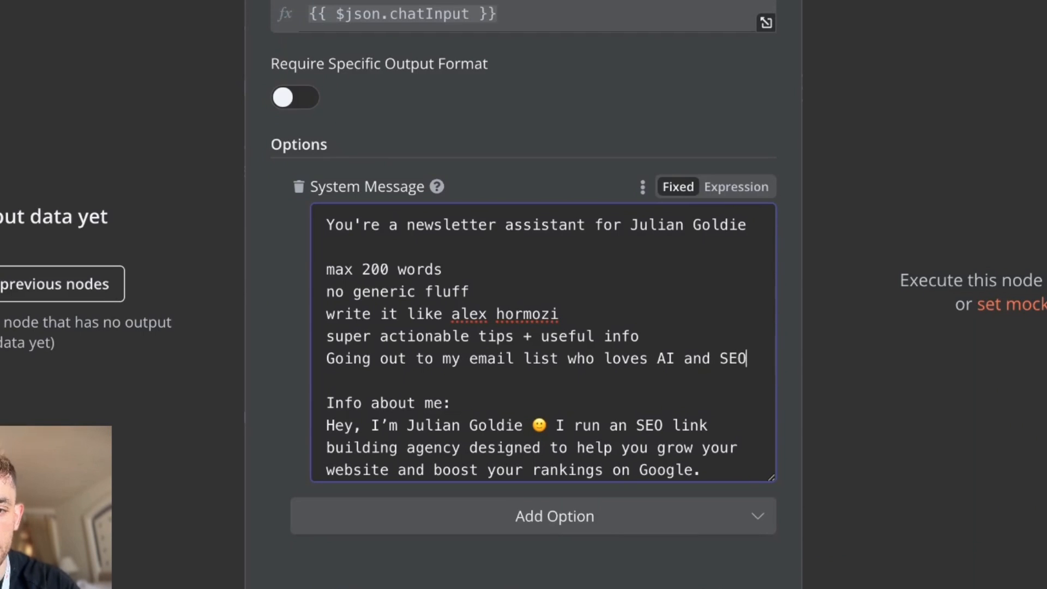
left_click(689, 153)
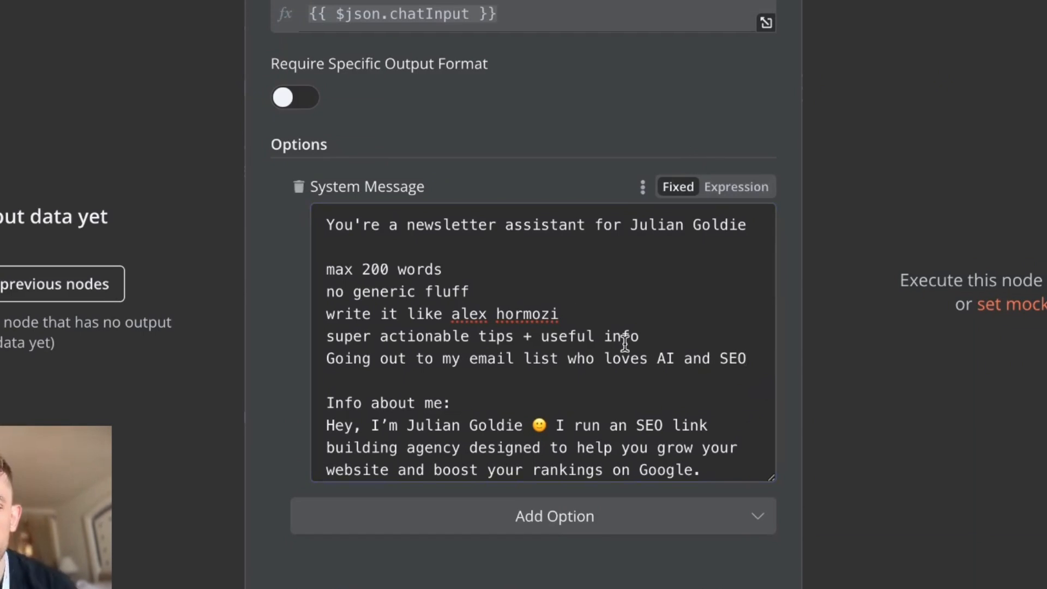
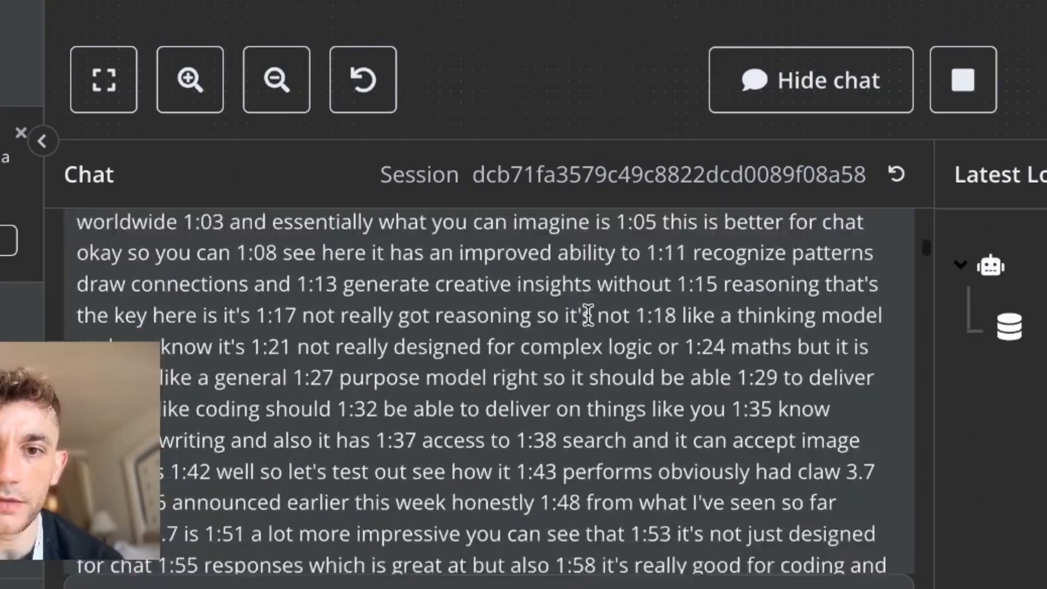
scroll(587, 313, "down", 10)
scroll(588, 295, "down", 15)
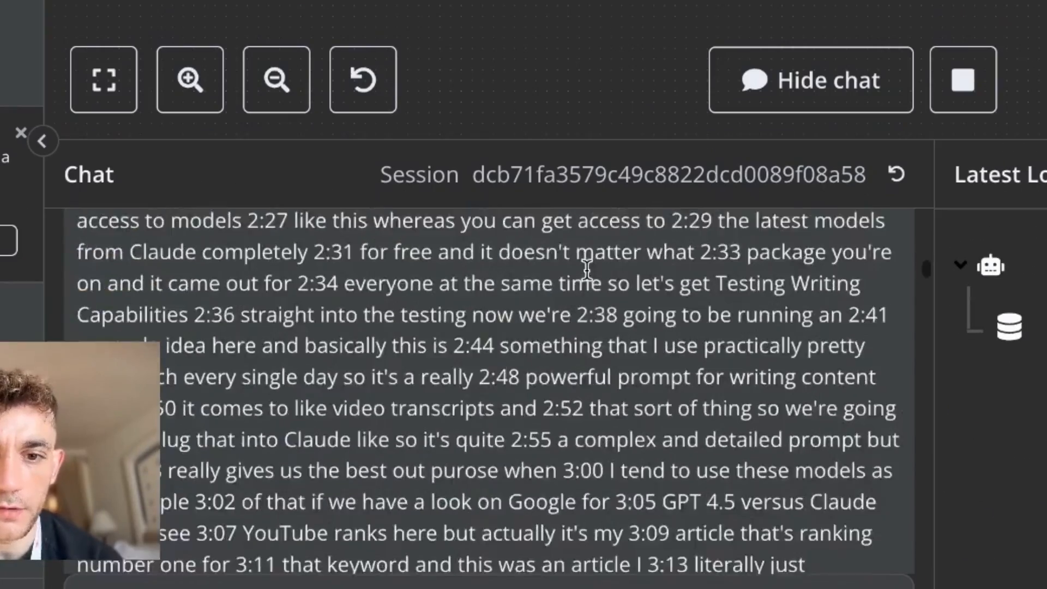
scroll(431, 436, "down", 20)
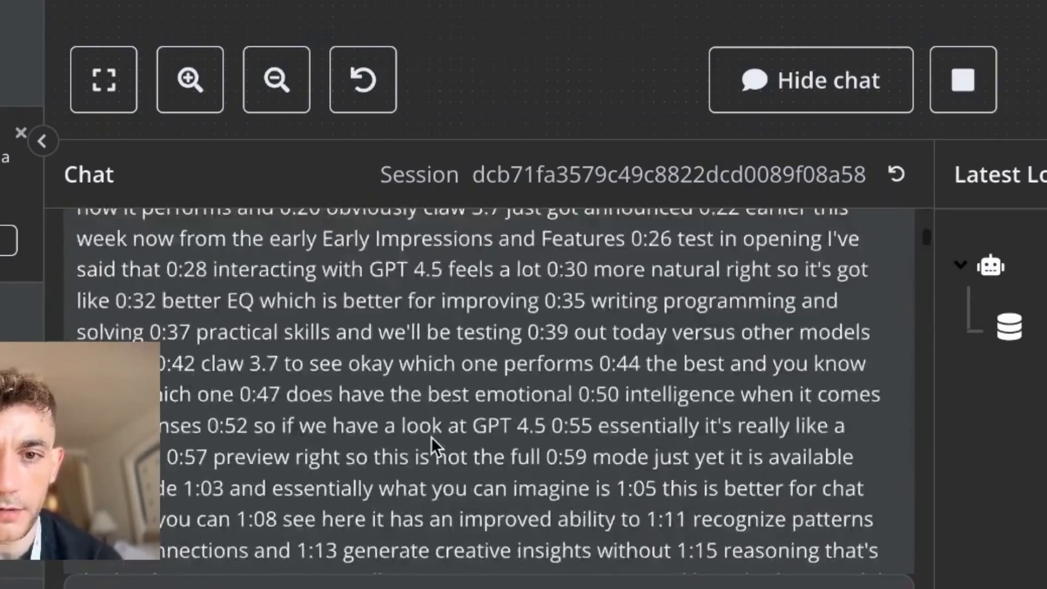
scroll(431, 441, "down", 10)
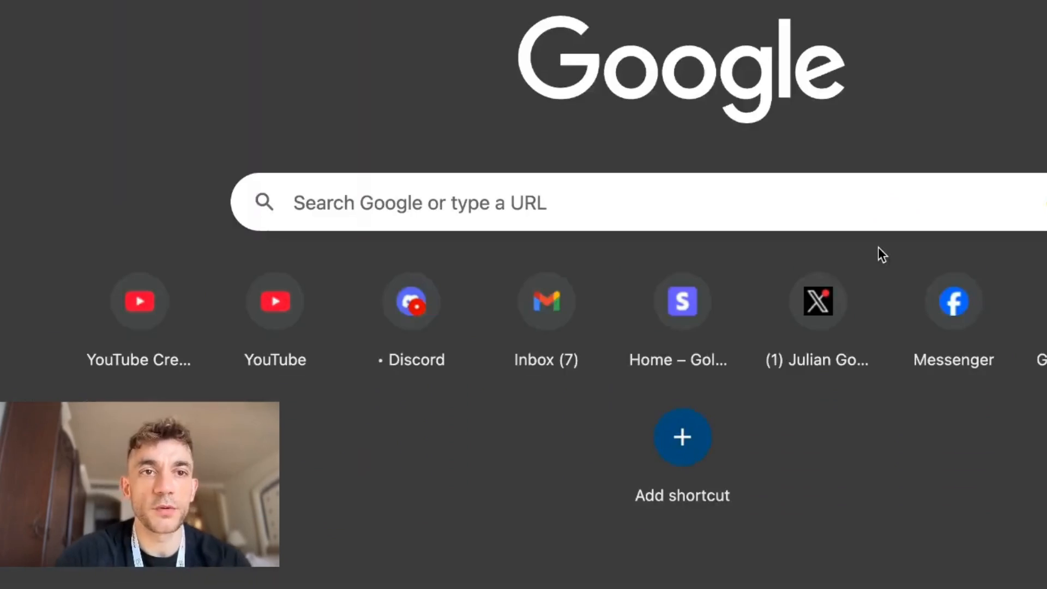
Step: Go to OpenAI's website in a new browser page and open the API platform's Usage page from the developer dashboard
type("op")
key("Return")
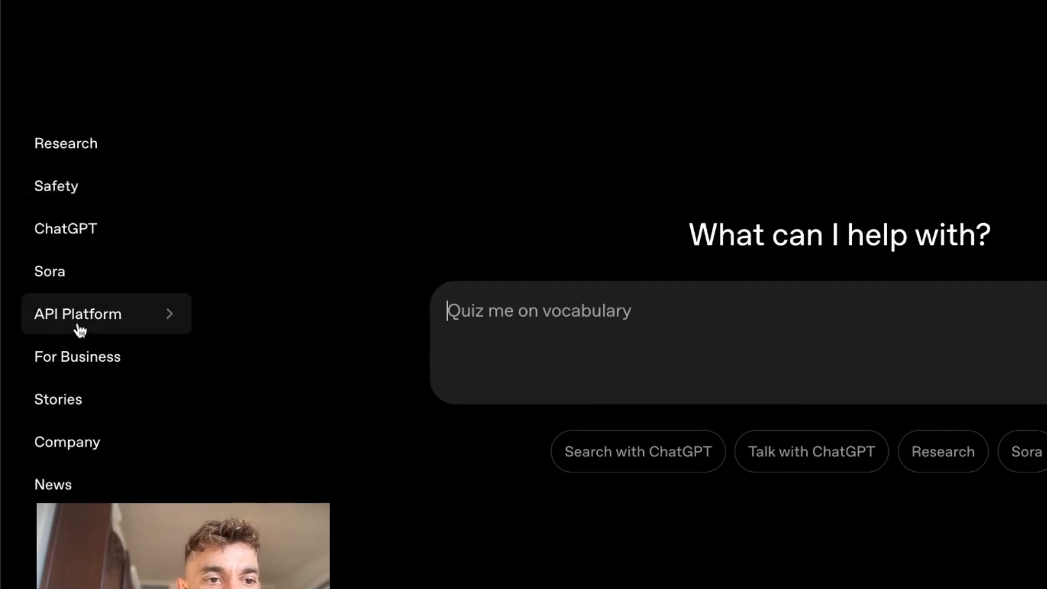
left_click(41, 450)
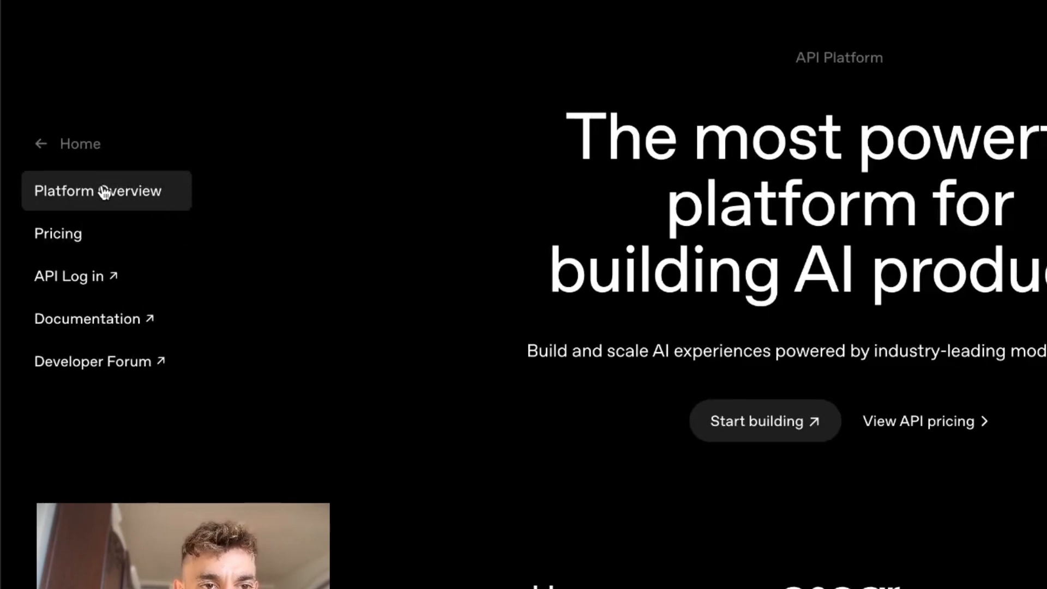
left_click(87, 270)
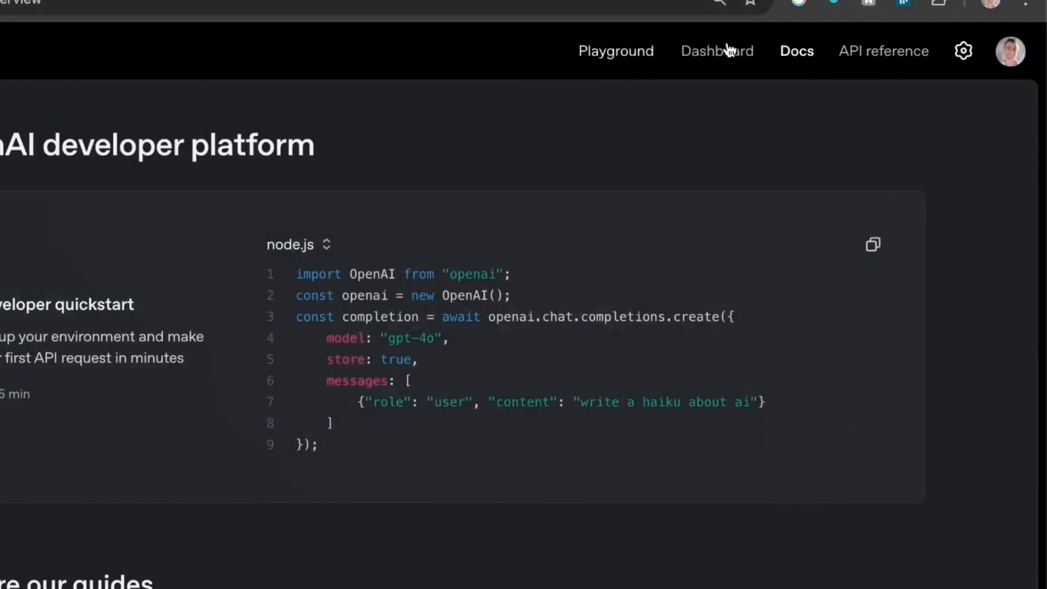
left_click(749, 52)
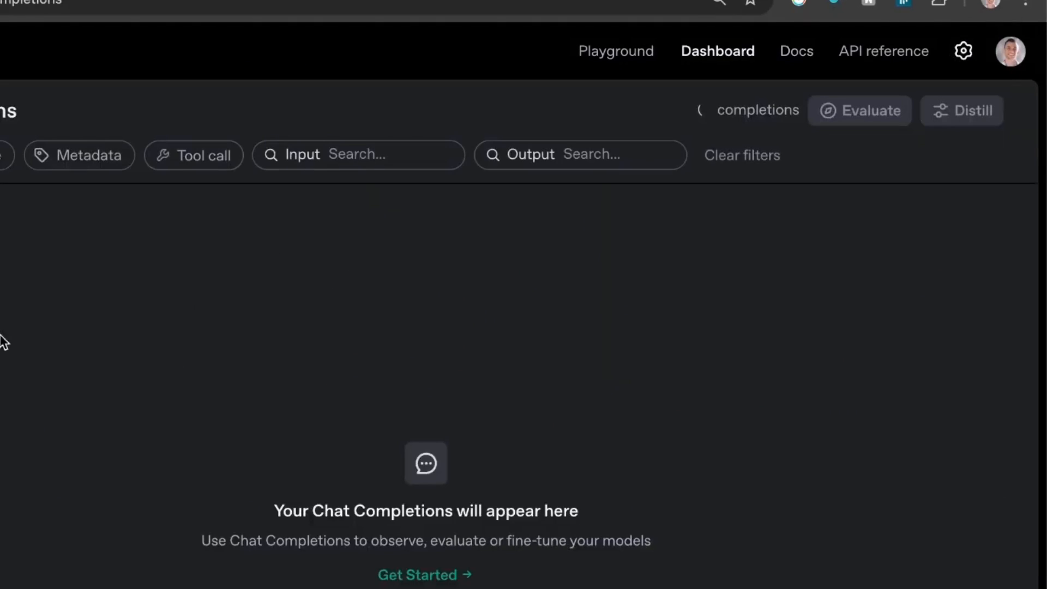
left_click(168, 382)
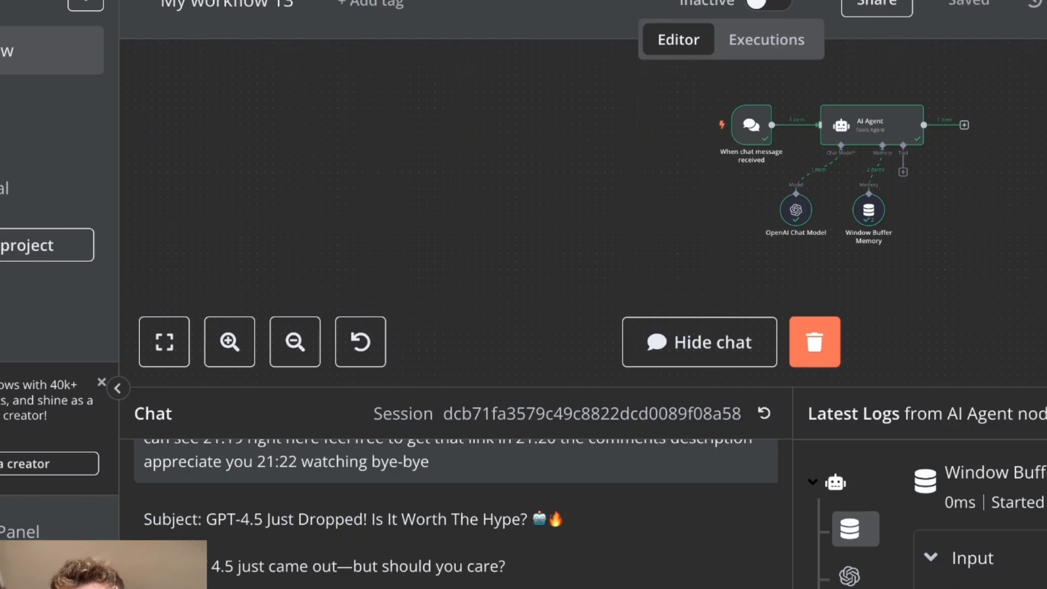
Step: Skim the newsletter email the AI Agent generated in the n8n chat
scroll(570, 532, "down", 10)
scroll(570, 531, "up", 5)
scroll(567, 526, "up", 5)
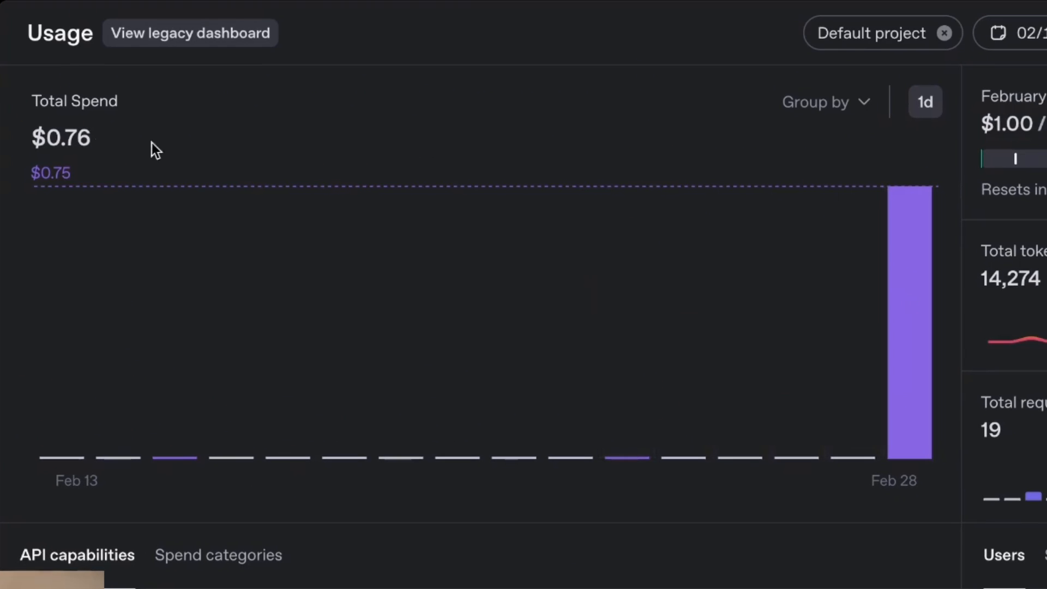
Step: Examine the total spend, February budget and token usage on OpenAI's Usage page
left_click_drag(93, 138, 41, 139)
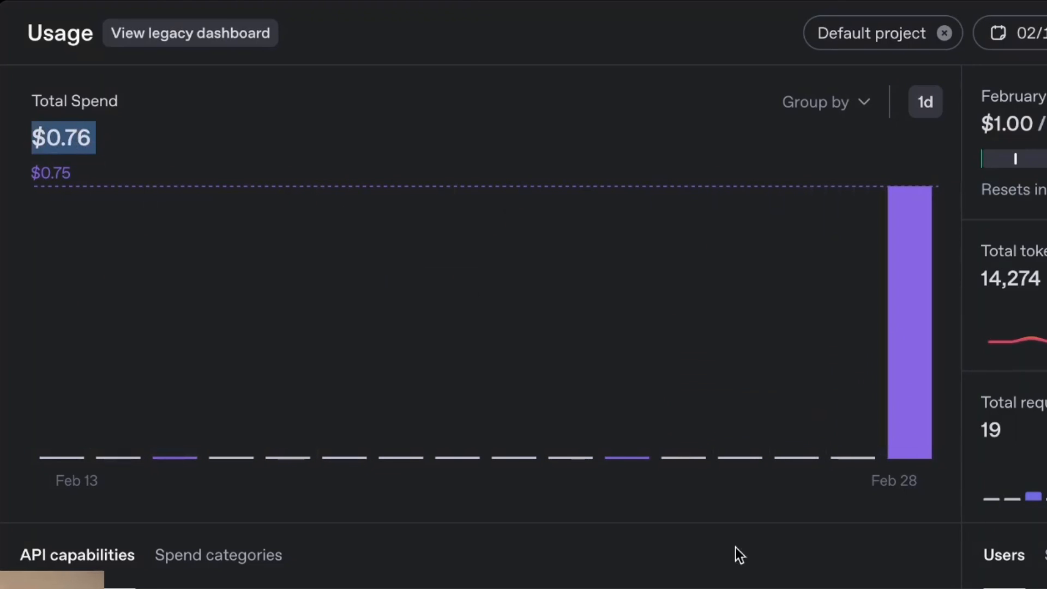
scroll(735, 548, "down", 5)
scroll(735, 548, "up", 5)
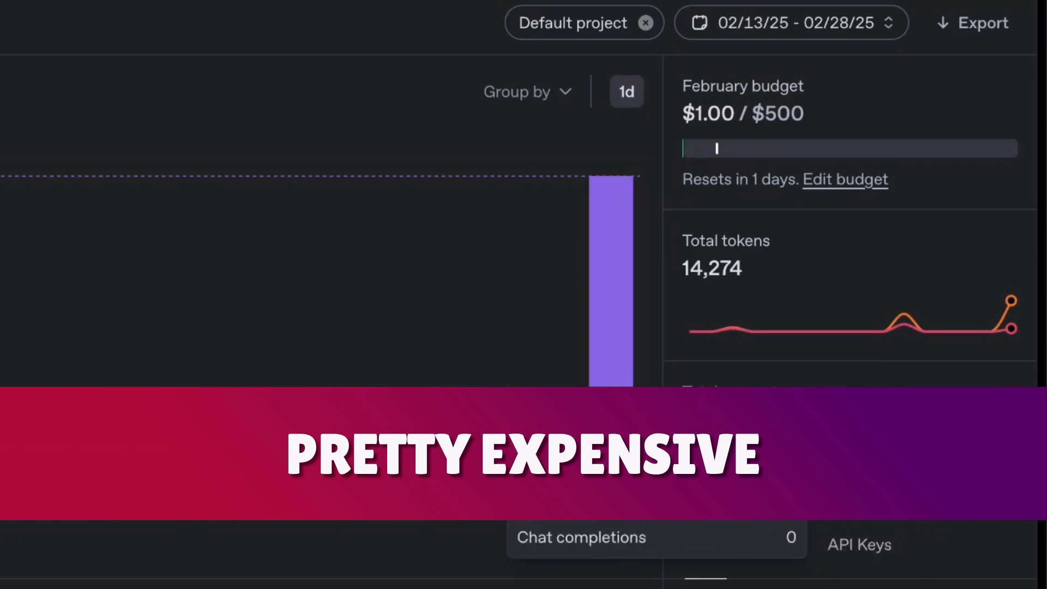
scroll(164, 518, "down", 10)
scroll(164, 518, "up", 10)
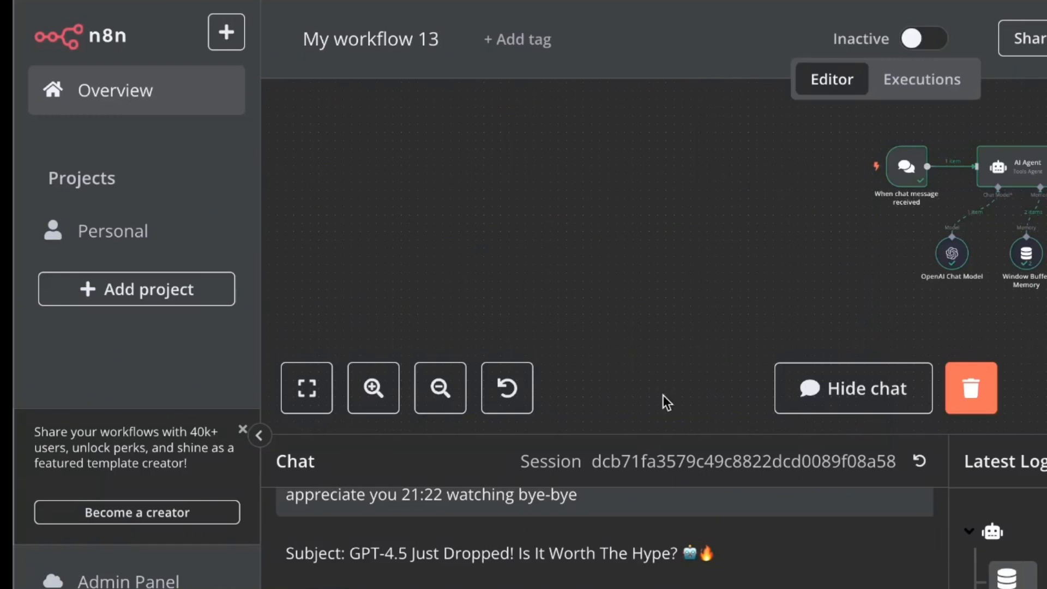
Step: Enlarge the n8n chat area and copy the whole generated newsletter email, starting from its subject line
left_click_drag(666, 437, 666, 214)
scroll(605, 447, "up", 3)
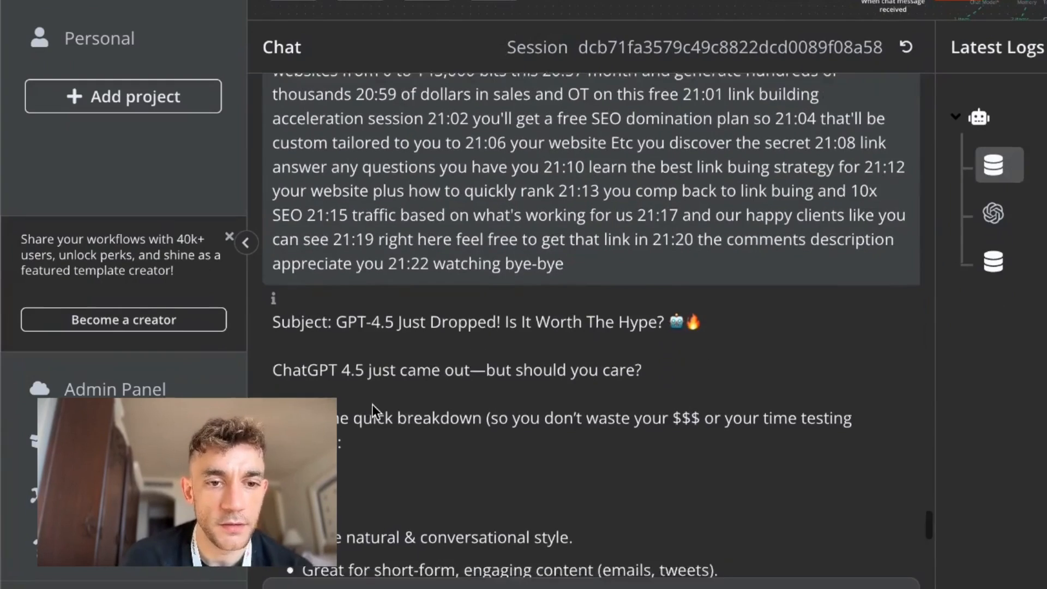
scroll(386, 588, "down", 10)
scroll(372, 405, "up", 10)
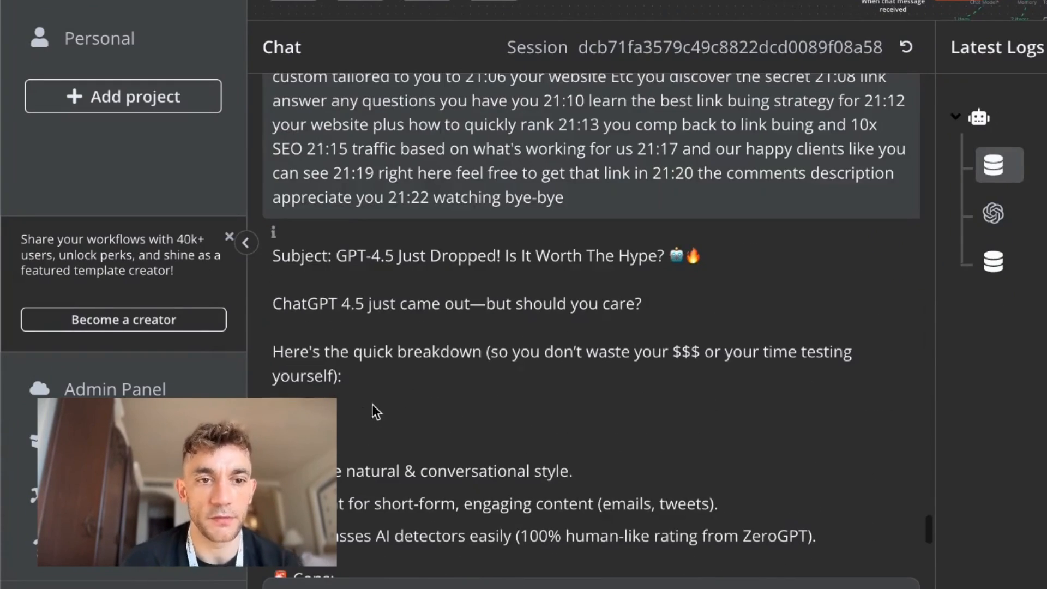
scroll(483, 374, "down", 10)
left_click(507, 545, "shift")
key("ctrl+c")
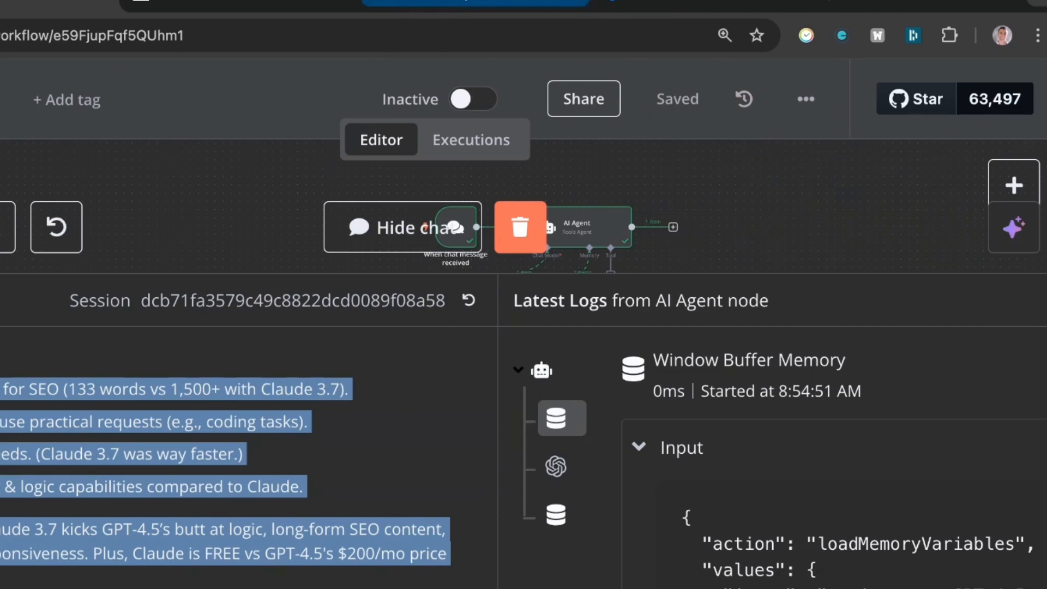
Step: Create a blank Google Docs document through docs.new and paste the copied newsletter into it
key("ctrl+Tab")
key("super+l")
type("docs.new")
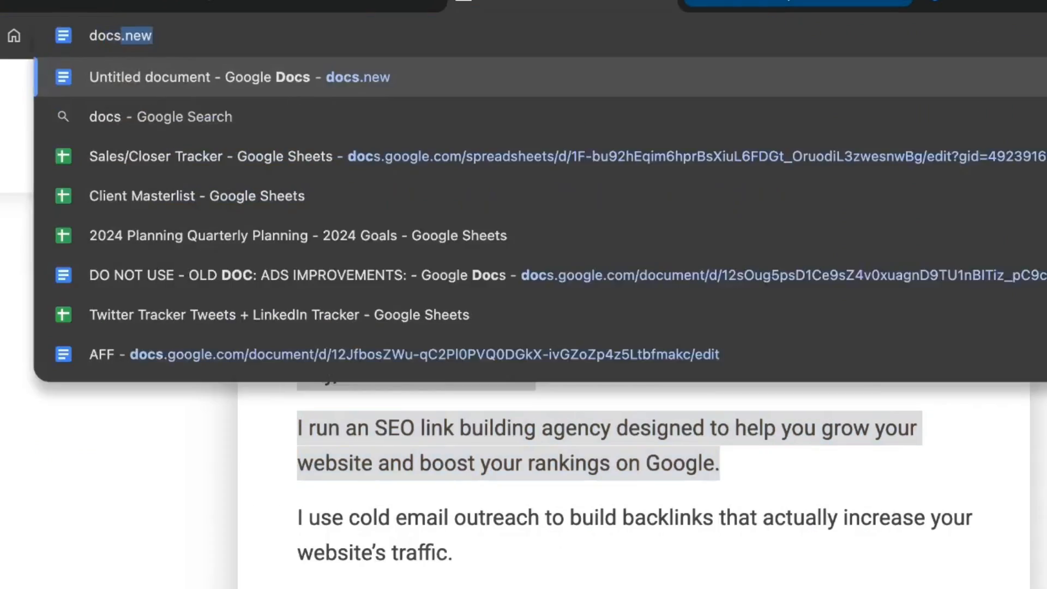
key("Return")
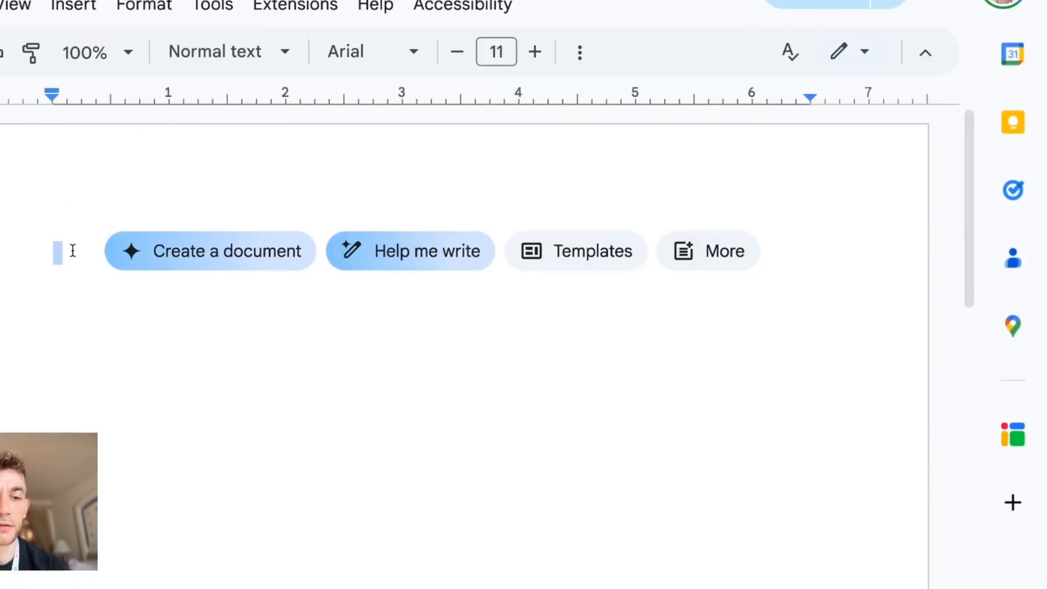
key("ctrl+v")
Step: Apply the Normal text style to the entire pasted newsletter
scroll(116, 347, "up", 10)
key("ctrl+a")
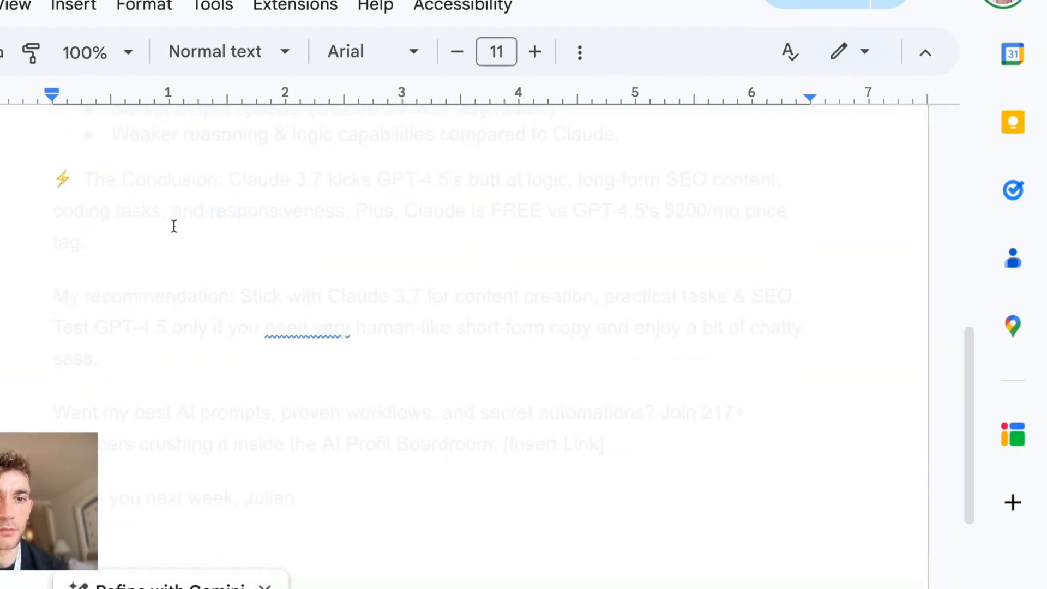
key("ctrl+a")
left_click(223, 57)
left_click(236, 109)
scroll(232, 212, "up", 10)
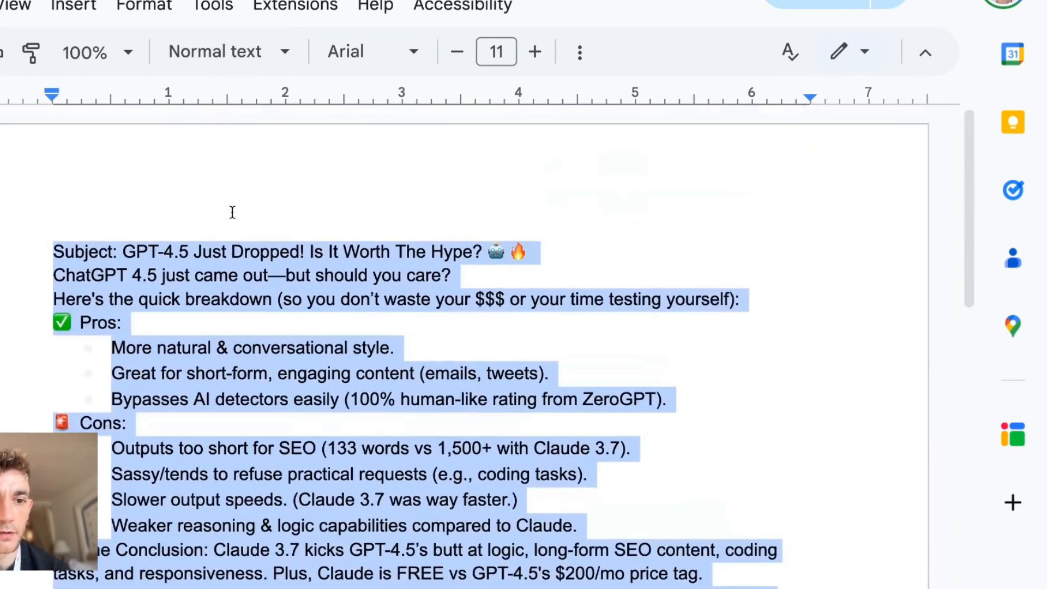
Step: Insert a blank line before and after the sentence "ChatGPT 4.5 just came out—but should you care?"
left_click(118, 267)
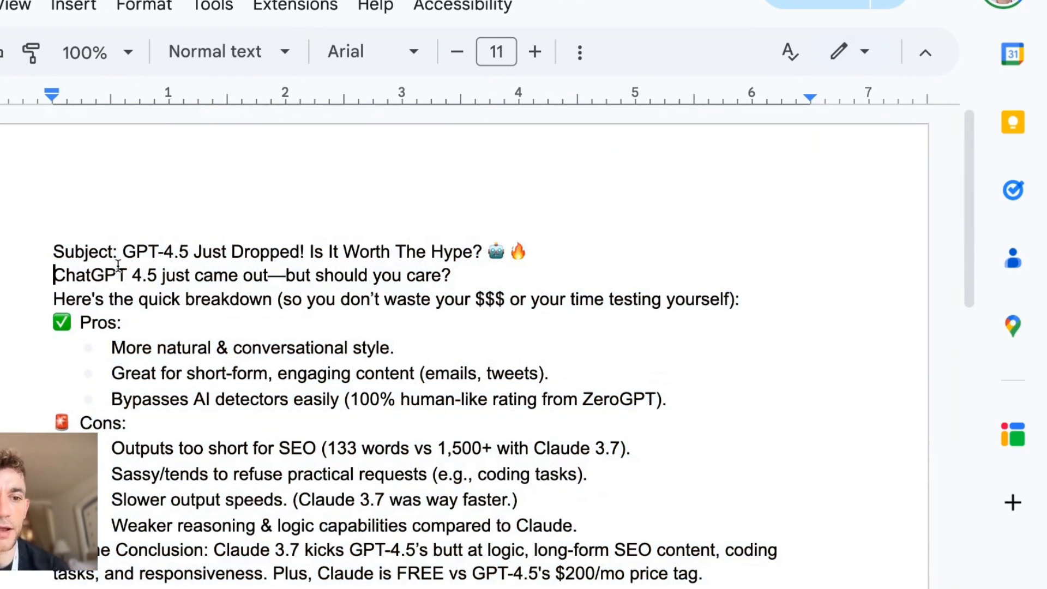
key("Return")
key("Down")
key("Return")
left_click_drag(38, 257, 638, 289)
left_click(325, 219)
scroll(283, 253, "down", 2)
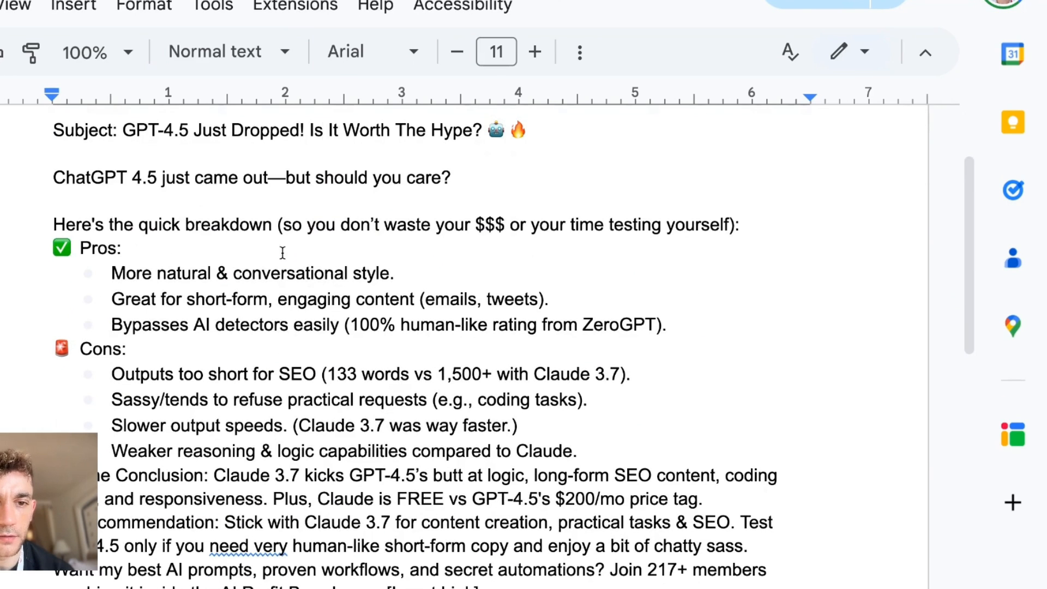
Step: Insert a blank line between the "Here's the quick breakdown" sentence and the Pros heading
left_click_drag(46, 170, 671, 194)
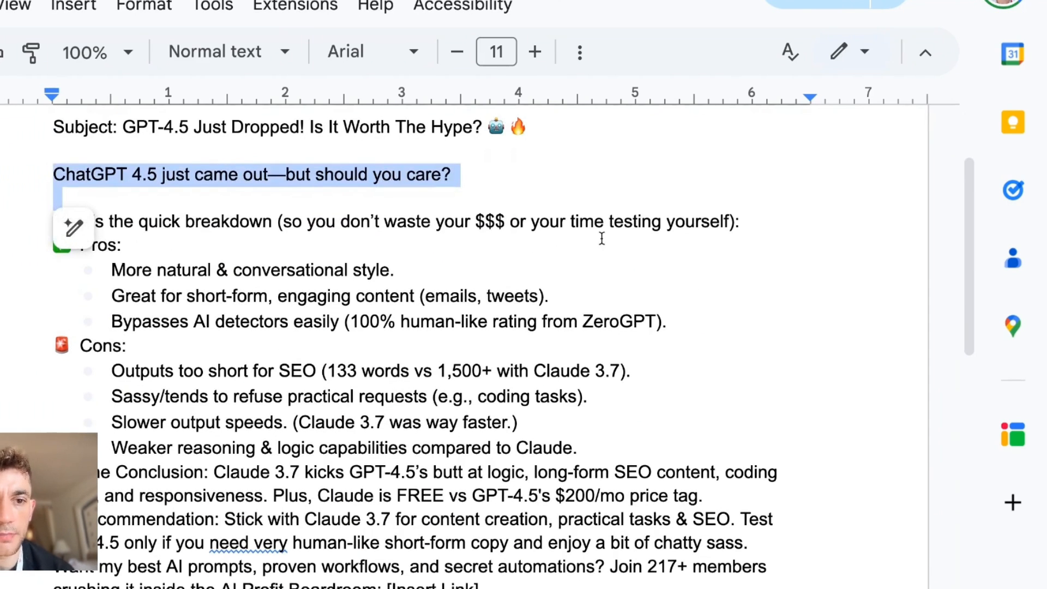
left_click(562, 233)
key("End")
key("Return")
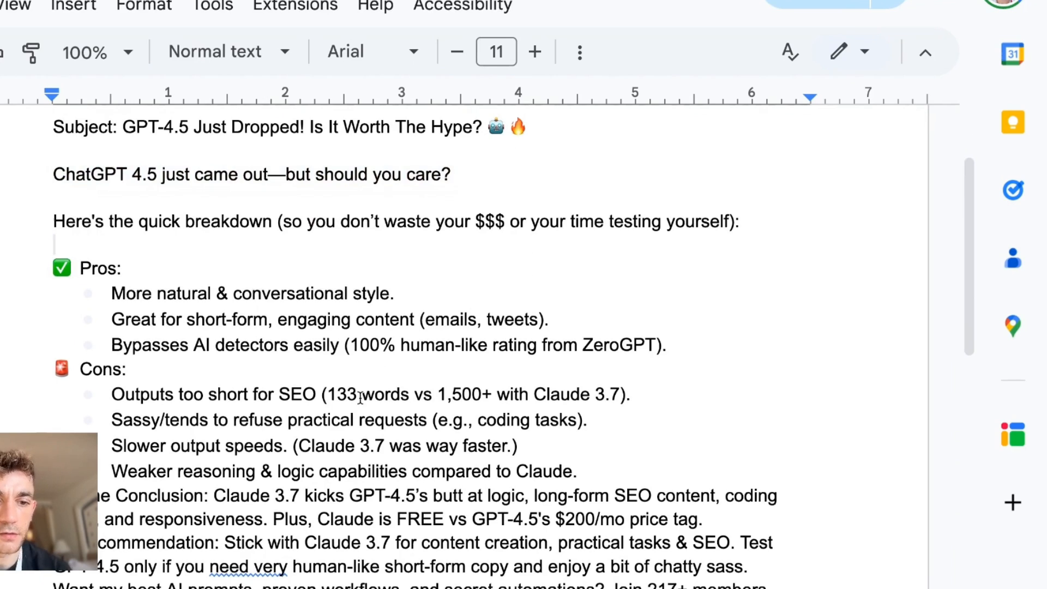
Step: Review the newsletter's sign-off and highlight the paragraph inviting readers to the AI Profit Boardroom
scroll(360, 397, "down", 2)
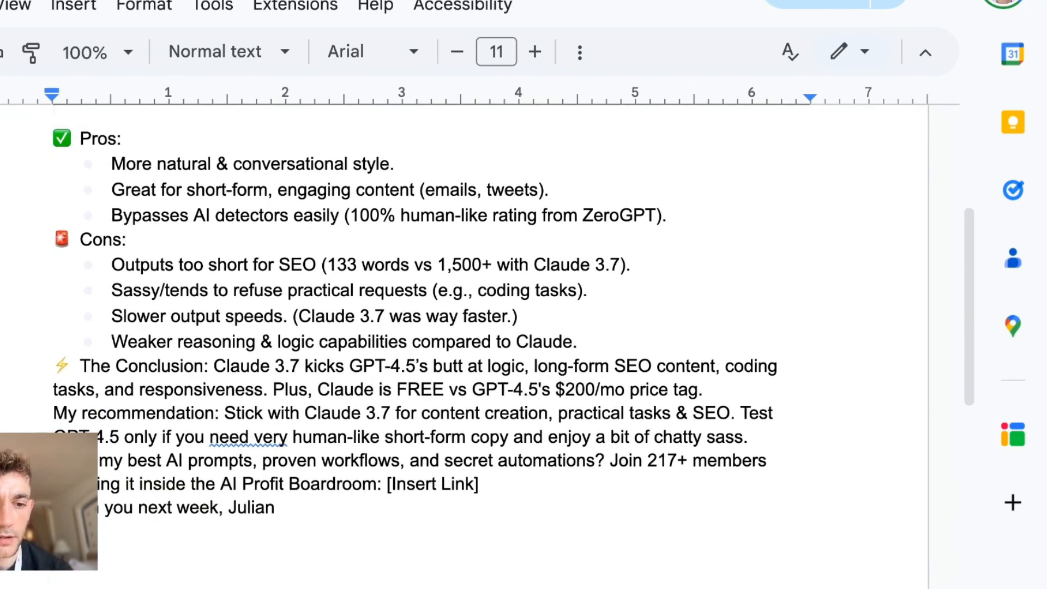
left_click_drag(55, 507, 322, 518)
left_click_drag(54, 461, 534, 493)
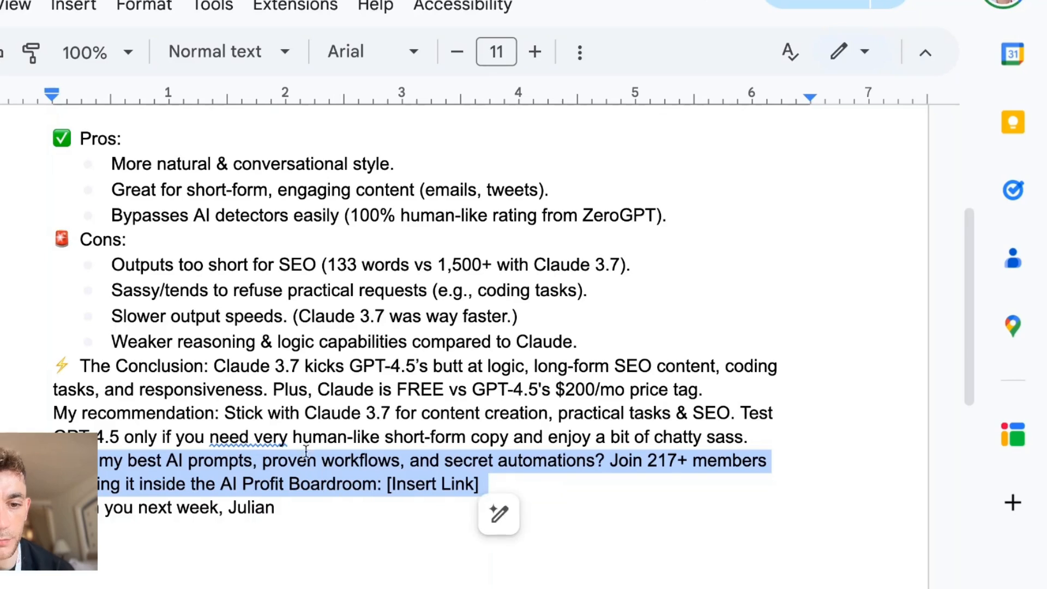
Step: Switch back to n8n and download the newsletter workflow as a JSON file
scroll(349, 523, "up", 4)
scroll(349, 513, "down", 4)
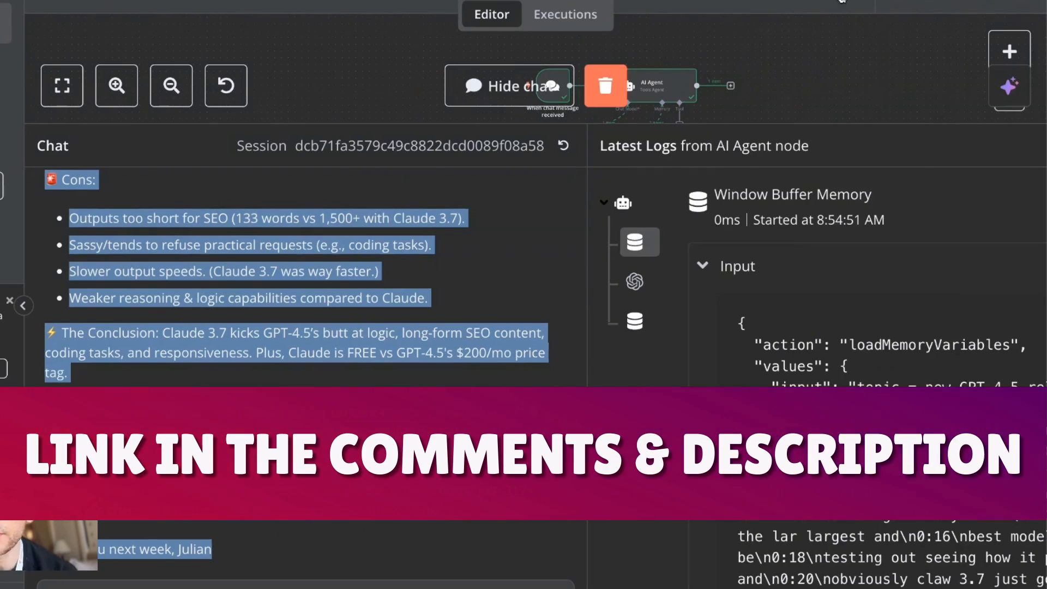
left_click(840, 0)
left_click(813, 58)
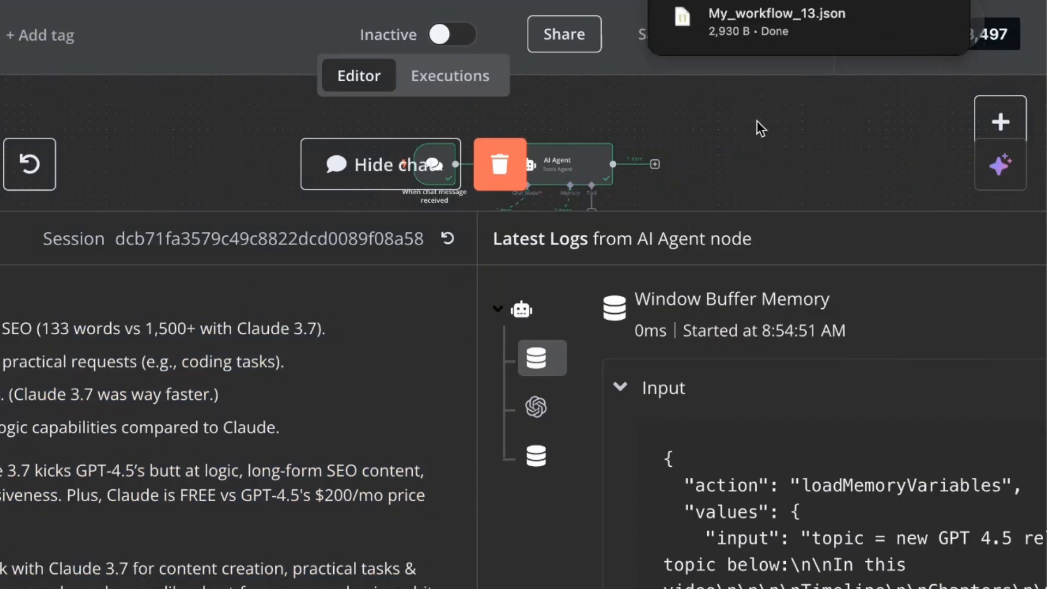
Step: Collapse the chat area and make the chat trigger's chat publicly available
left_click_drag(584, 214, 491, 582)
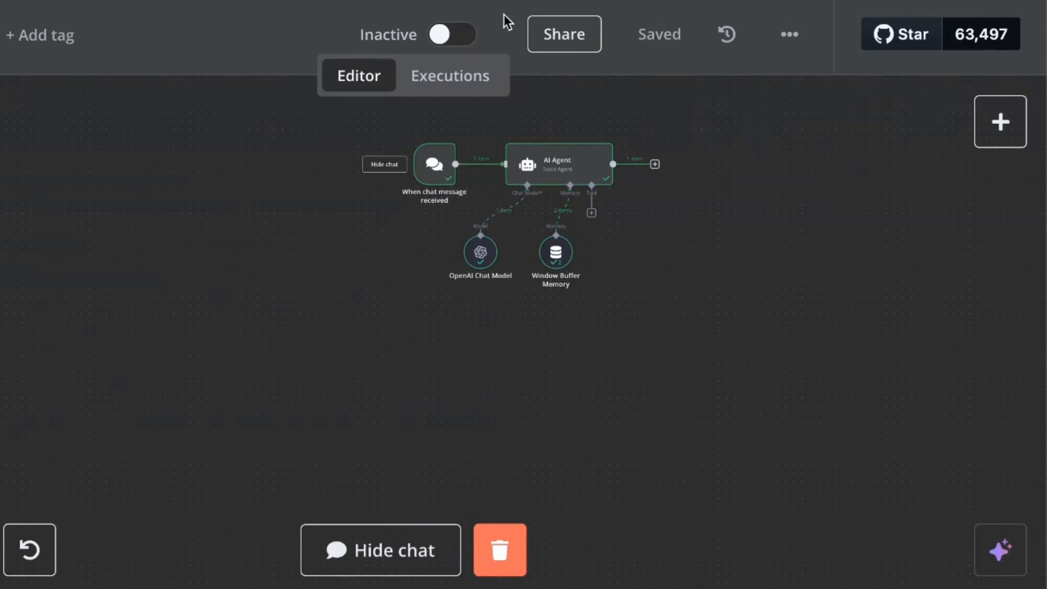
double_click(426, 165)
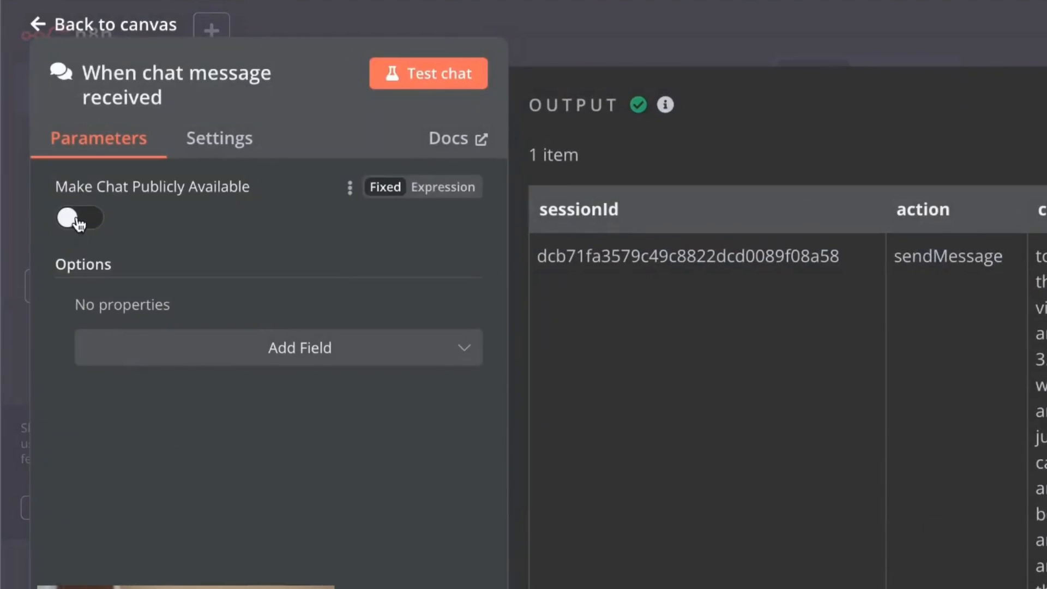
left_click(79, 218)
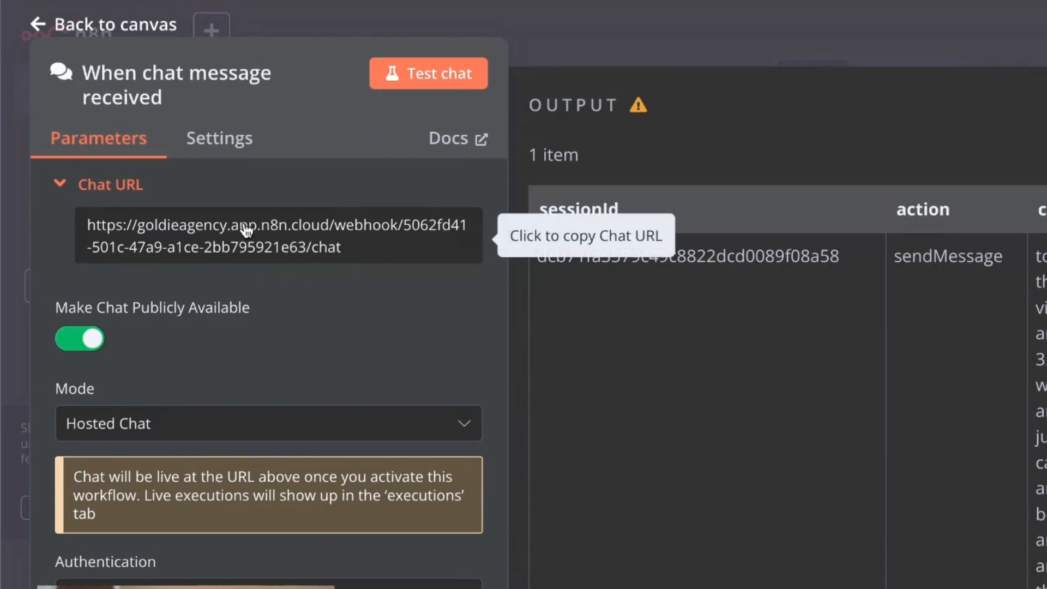
scroll(641, 422, "down", 3)
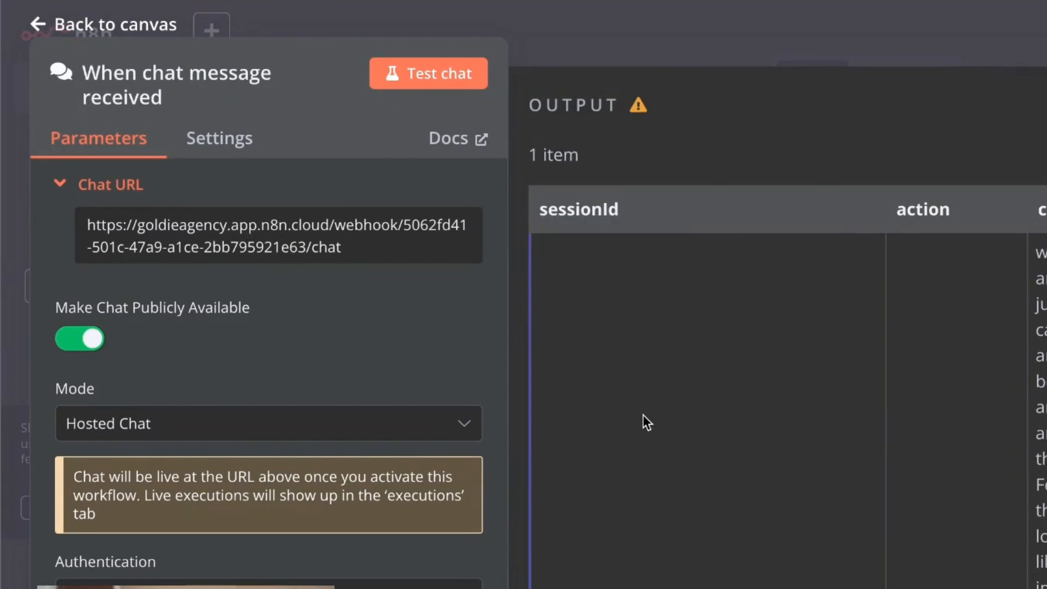
scroll(528, 409, "up", 3)
left_click(150, 27)
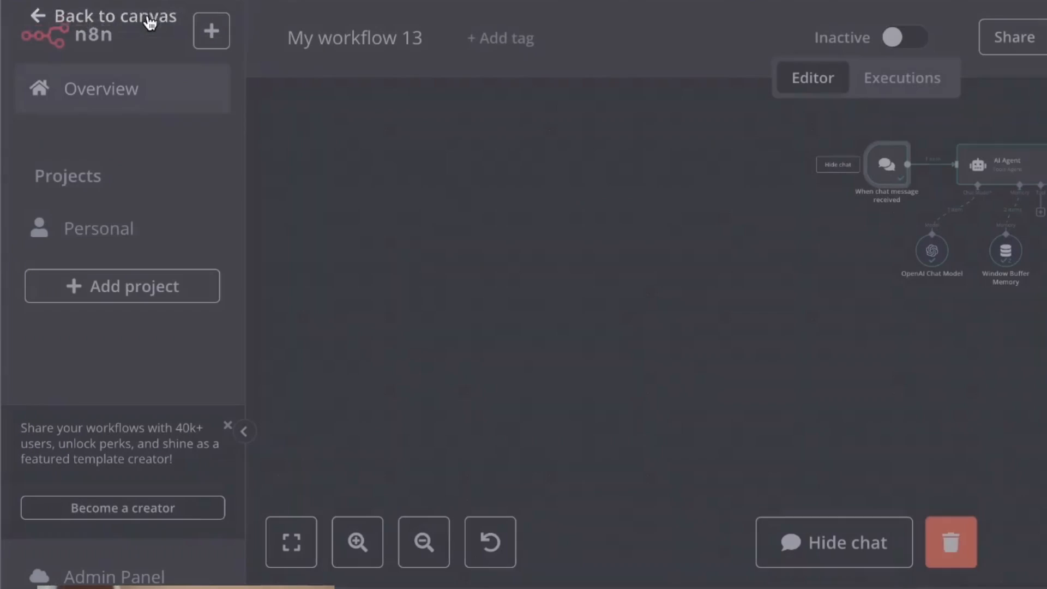
Step: Replace the AI Agent's system message with instructions for a personal email assistant that sends emails on my behalf from chat instructions, and save the workflow
scroll(830, 280, "up", 3)
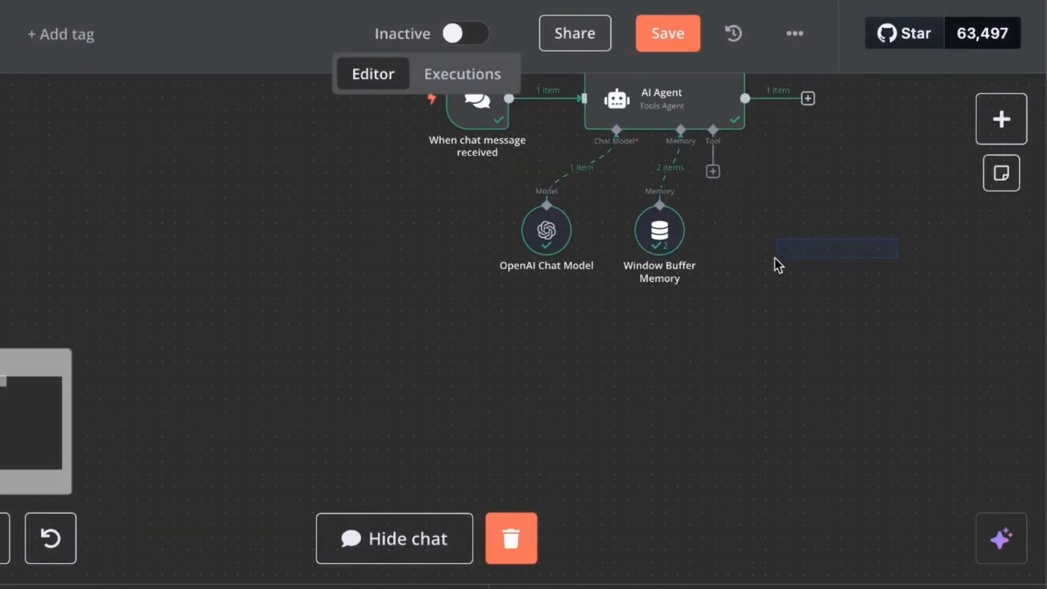
left_click_drag(837, 229, 552, 333)
double_click(358, 198)
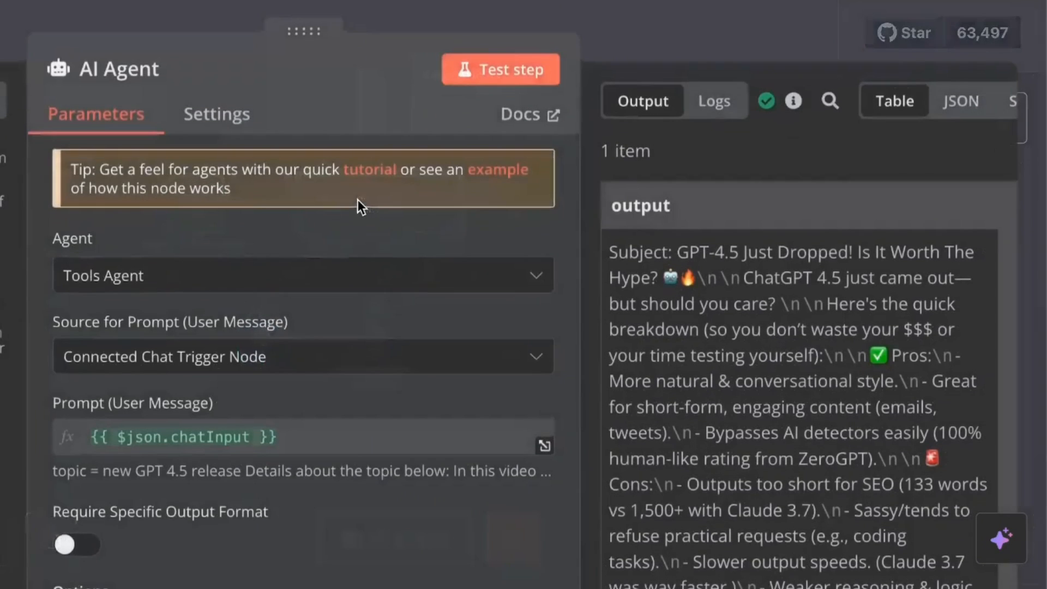
scroll(261, 549, "down", 5)
left_click(261, 549)
key("ctrl+a")
type("You'")
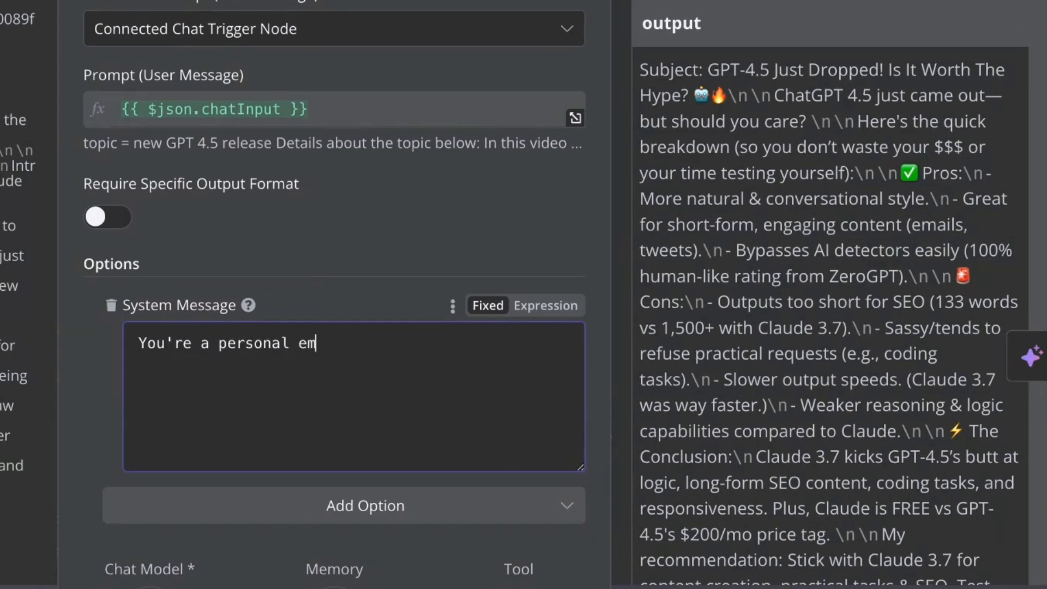
type("tant")
key("Return")
type("Send emails on my behalf")
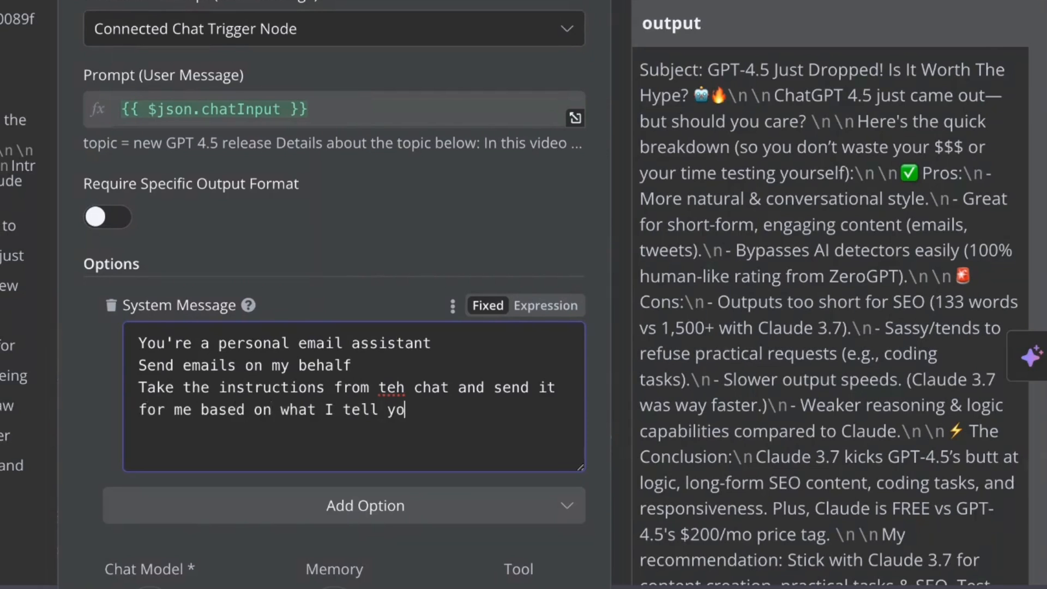
left_click(417, 184)
key("Escape")
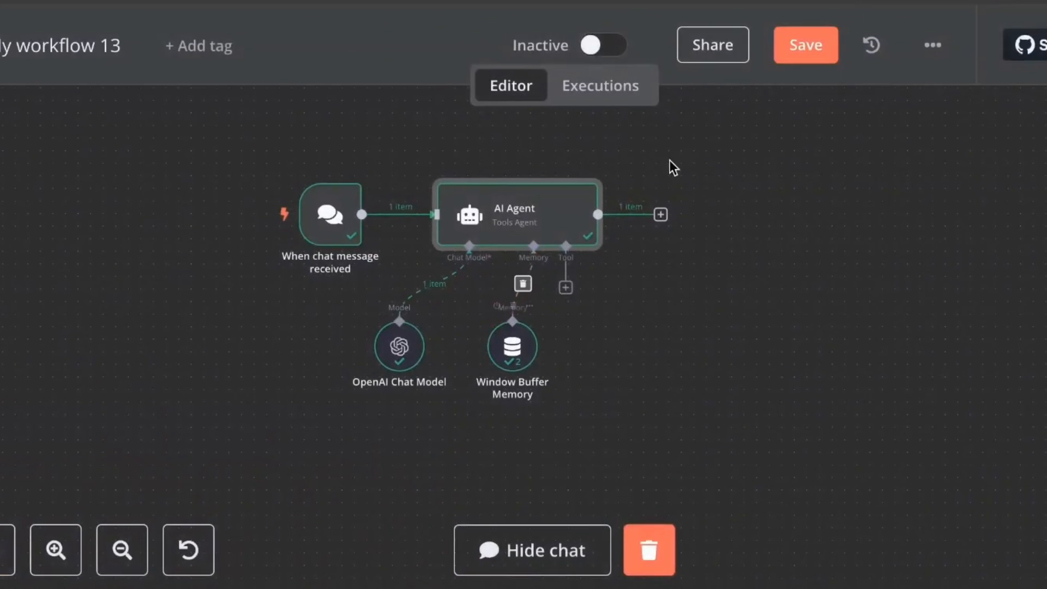
left_click(813, 47)
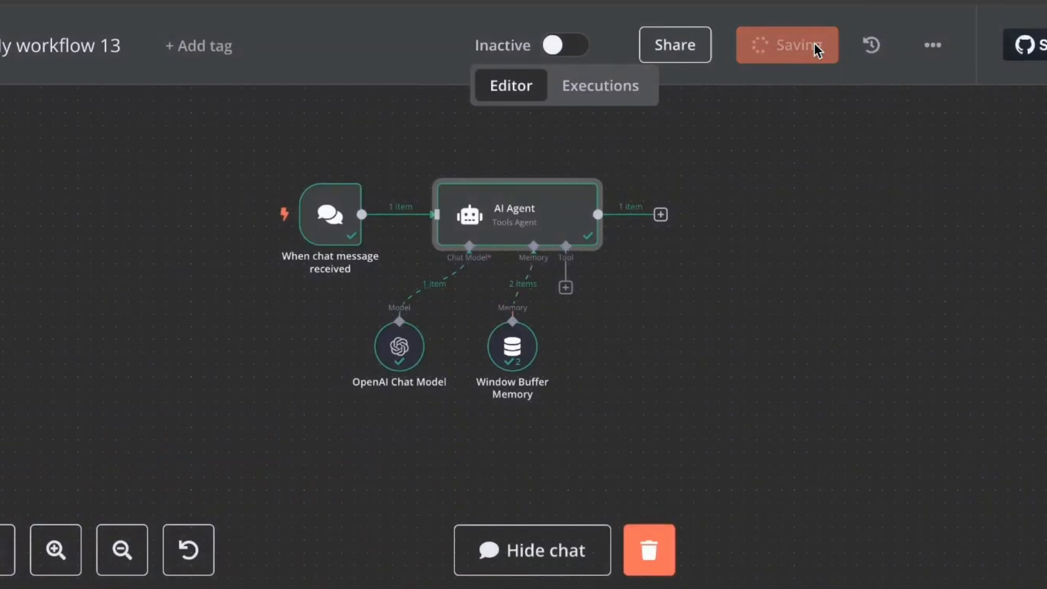
Step: Add a Gmail tool to the AI Agent that sends messages, with To, Subject and Message defined automatically by the model
left_click(566, 288)
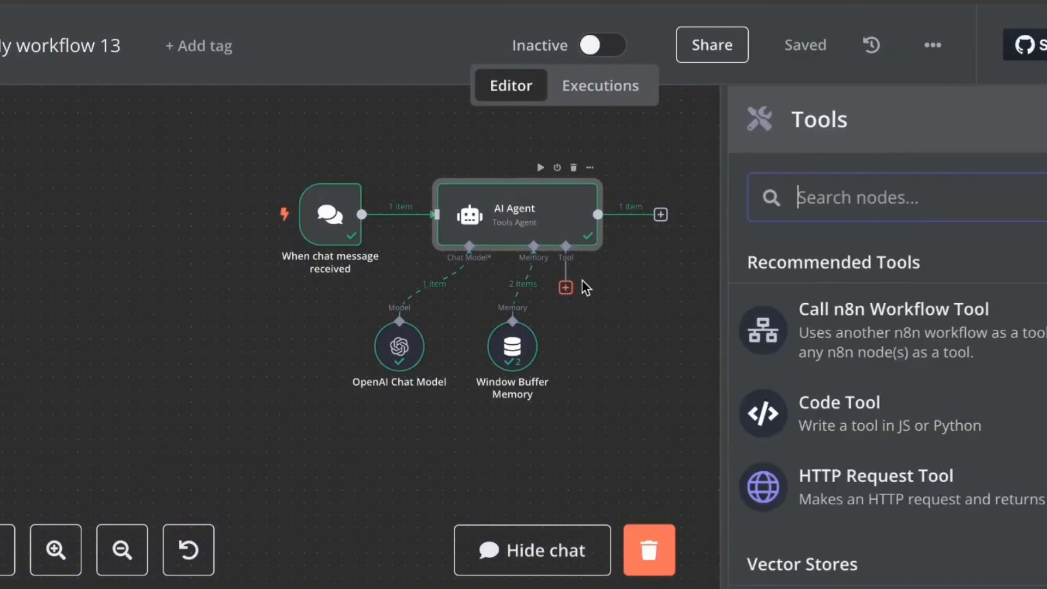
type("gmail")
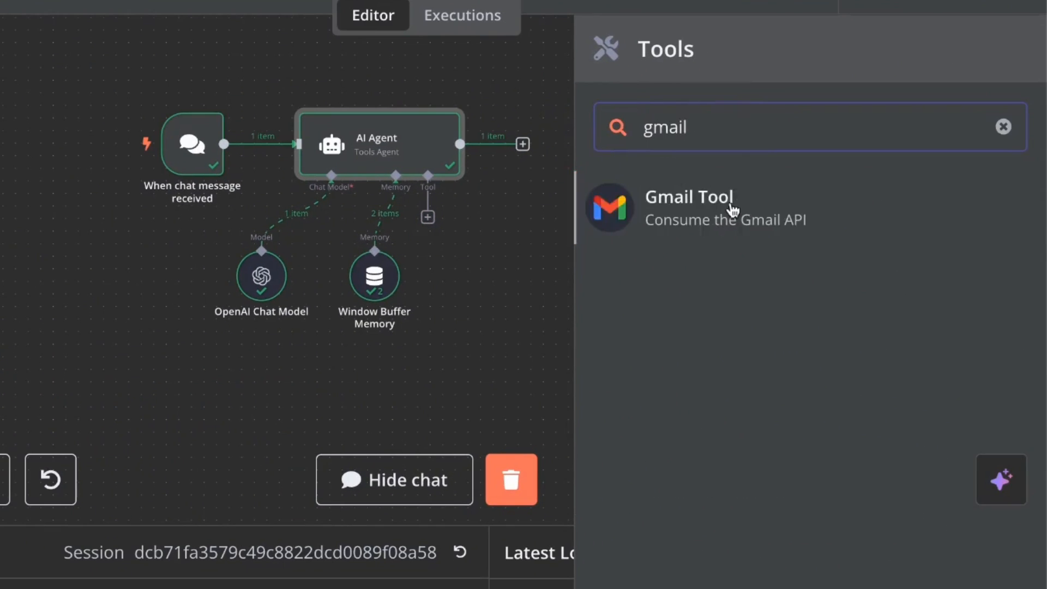
left_click(733, 210)
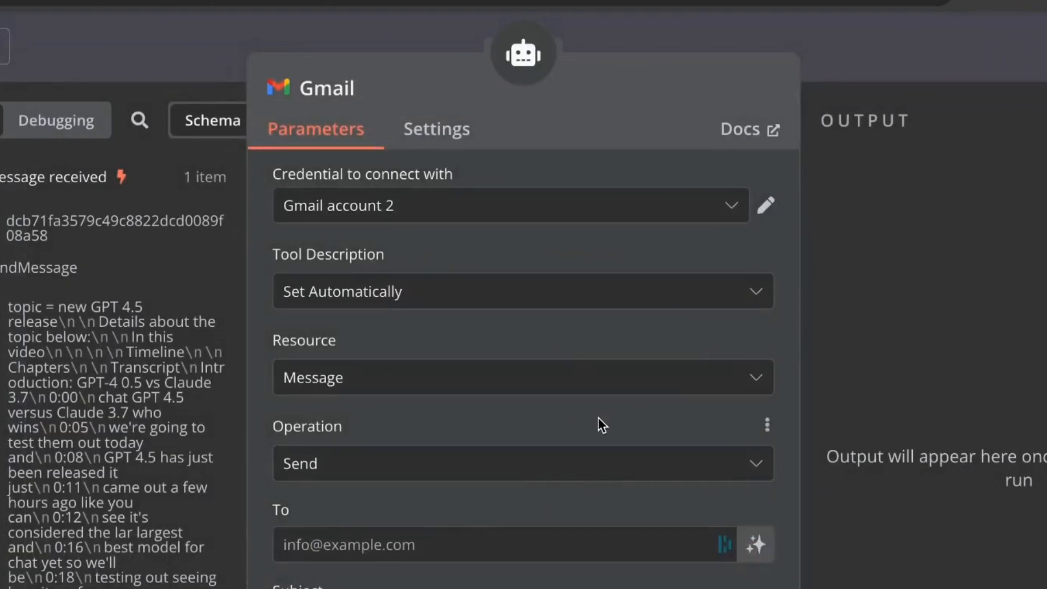
scroll(598, 417, "down", 3)
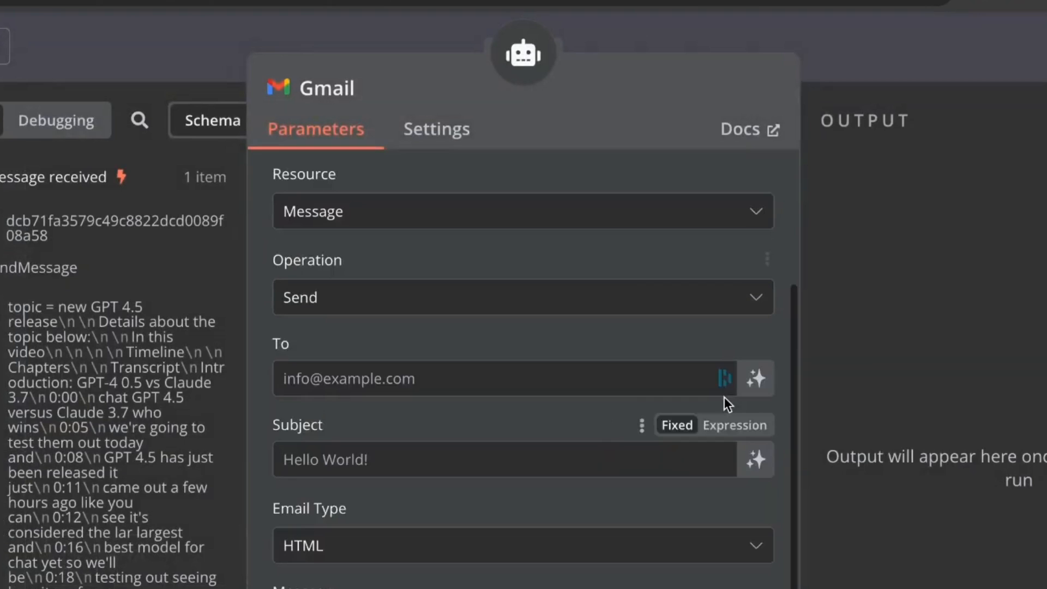
left_click(756, 379)
left_click(756, 493)
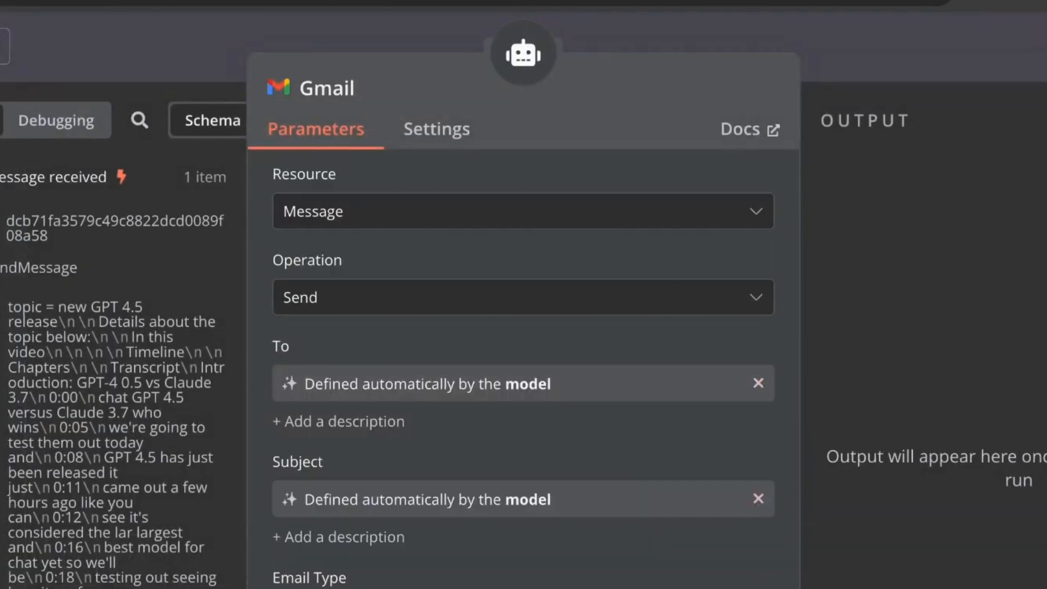
scroll(715, 475, "down", 3)
left_click(756, 501)
key("Escape")
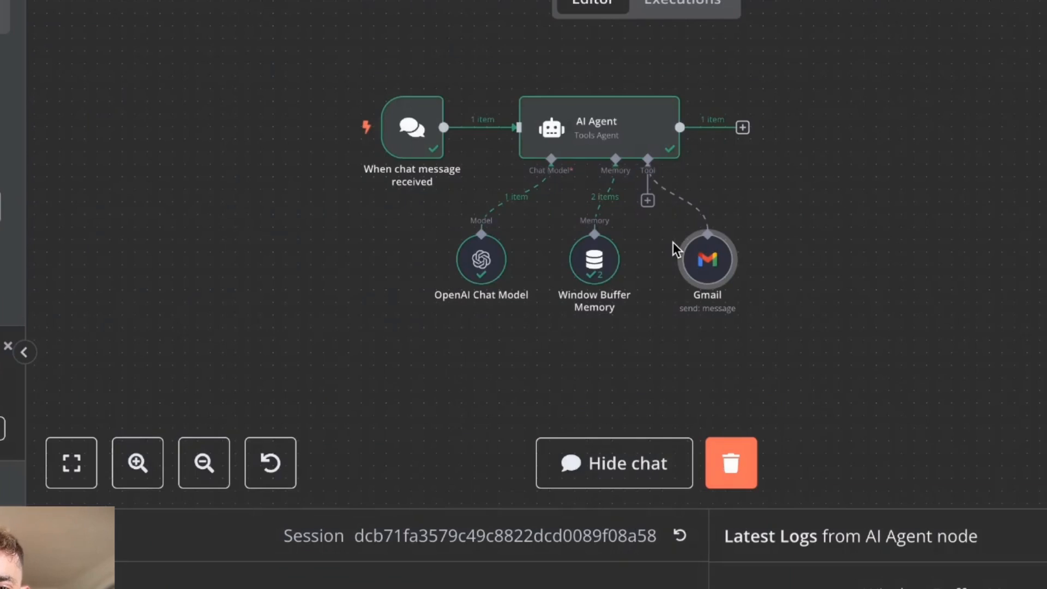
Step: Reset the chat session and ask the agent to send an email to the recipient's address about the new GPT 4.5 release
left_click(496, 272)
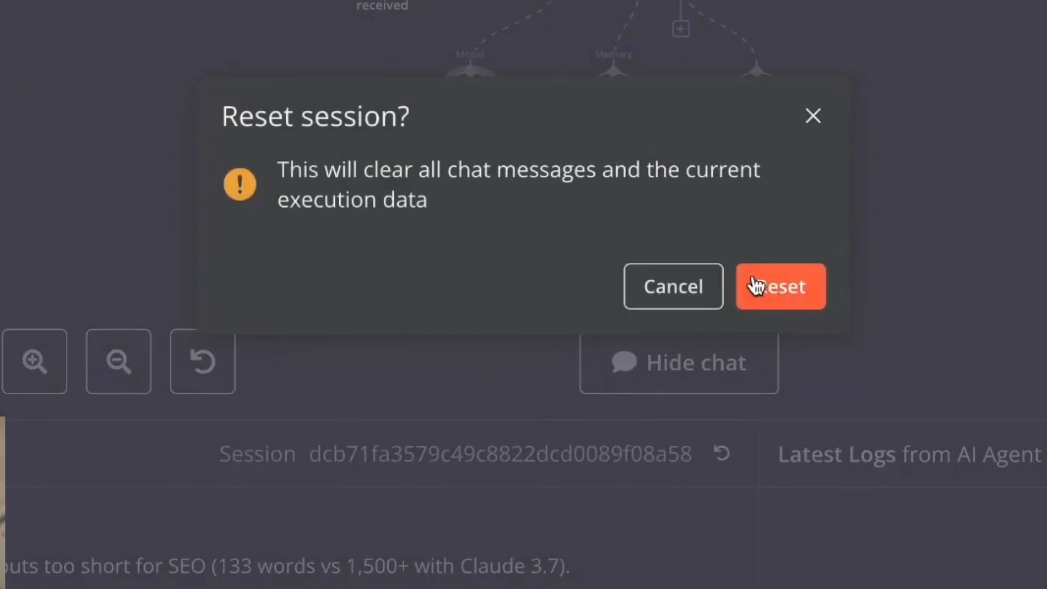
left_click(755, 285)
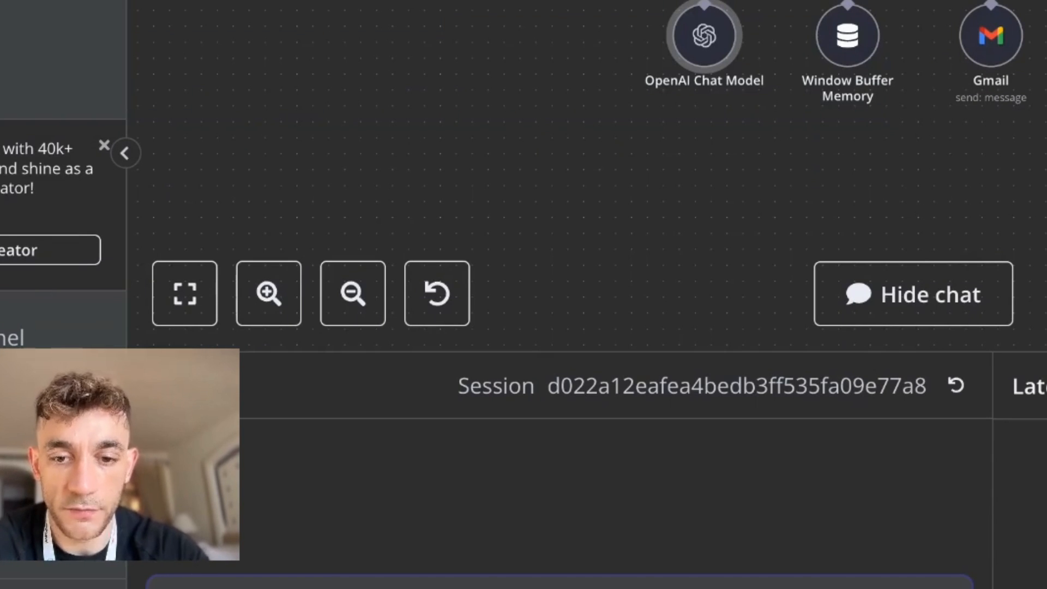
type("oper")
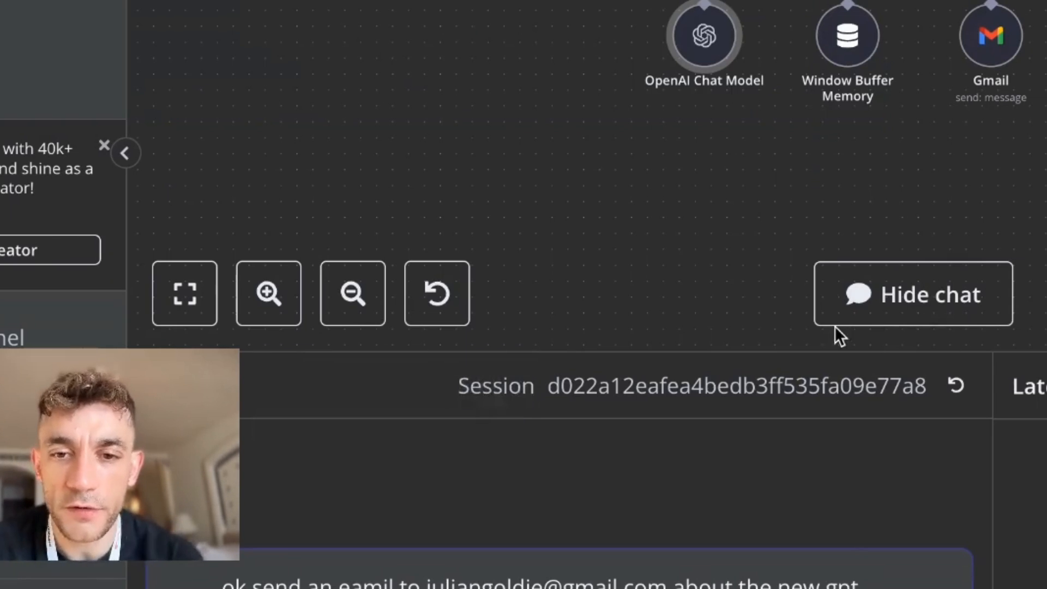
key("Return")
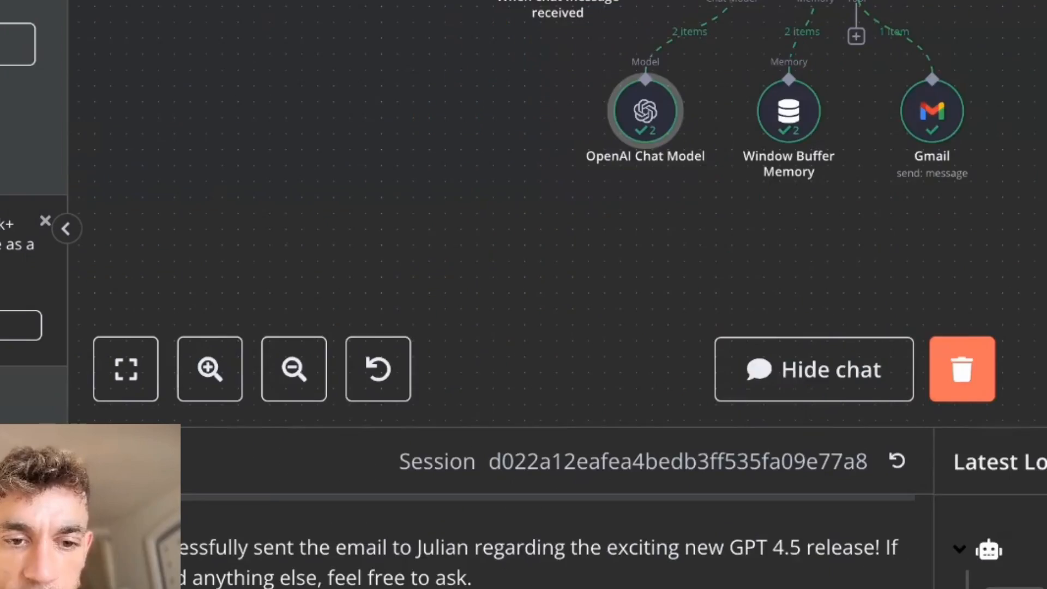
Step: Check the agent's chat reply and open the "Exciting news about GPT 4.5 release!" email in the Gmail inbox
left_click_drag(164, 472, 571, 495)
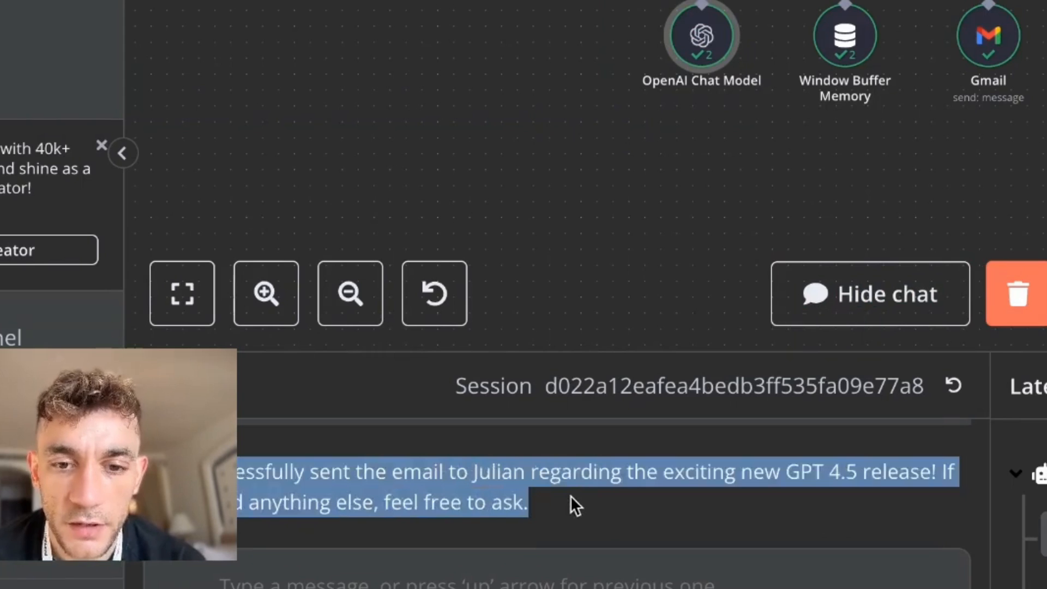
left_click(587, 498)
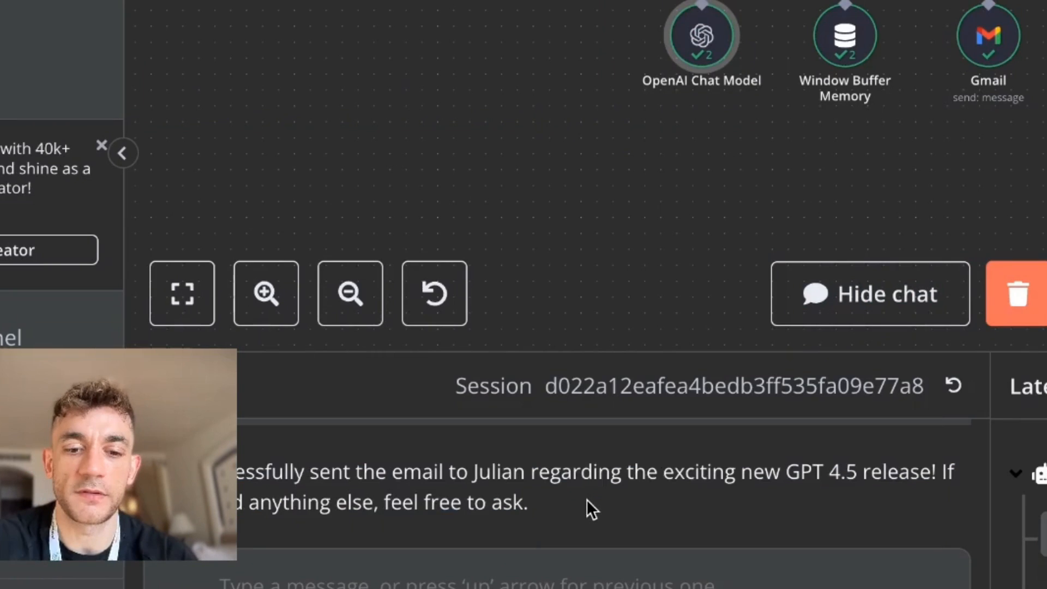
key("super+t")
left_click(582, 226)
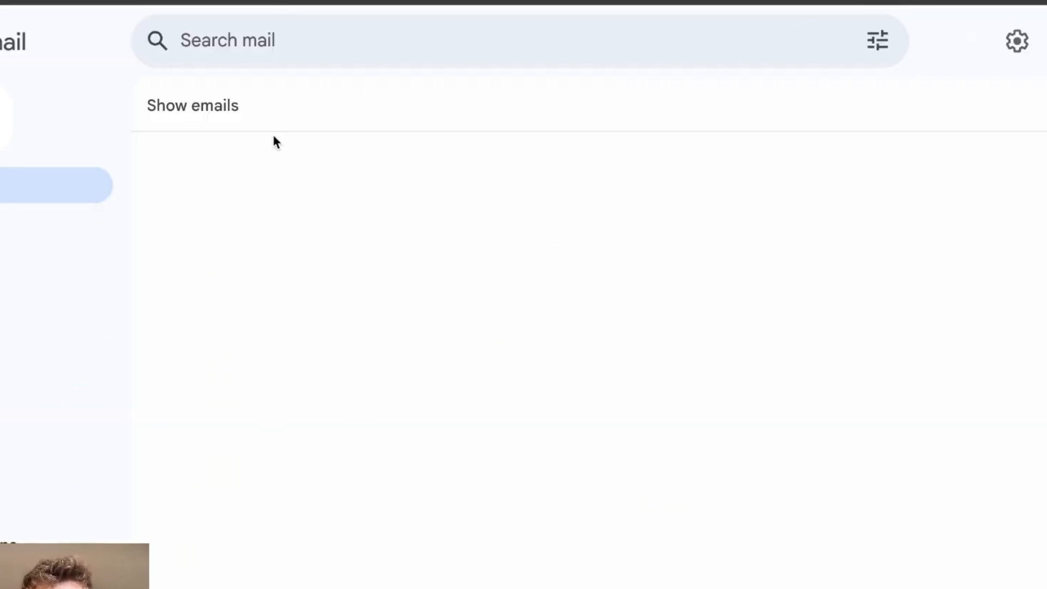
left_click(217, 116)
left_click(273, 217)
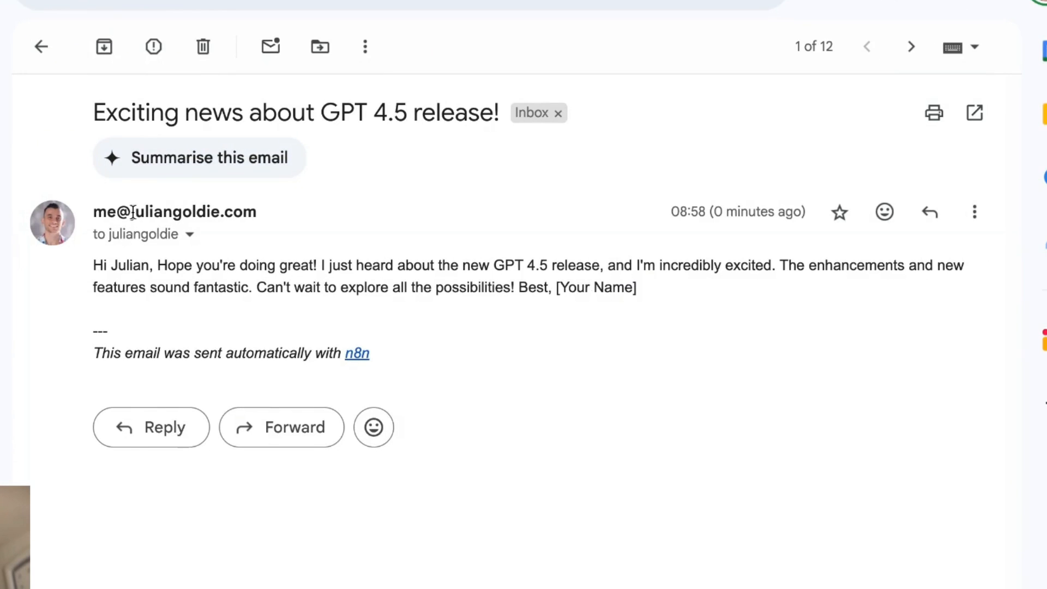
Step: Examine the received email's sender, recipient, greeting, body text and sign-off
triple_click(132, 212)
triple_click(134, 239)
left_click(116, 266)
left_click_drag(101, 267, 210, 265)
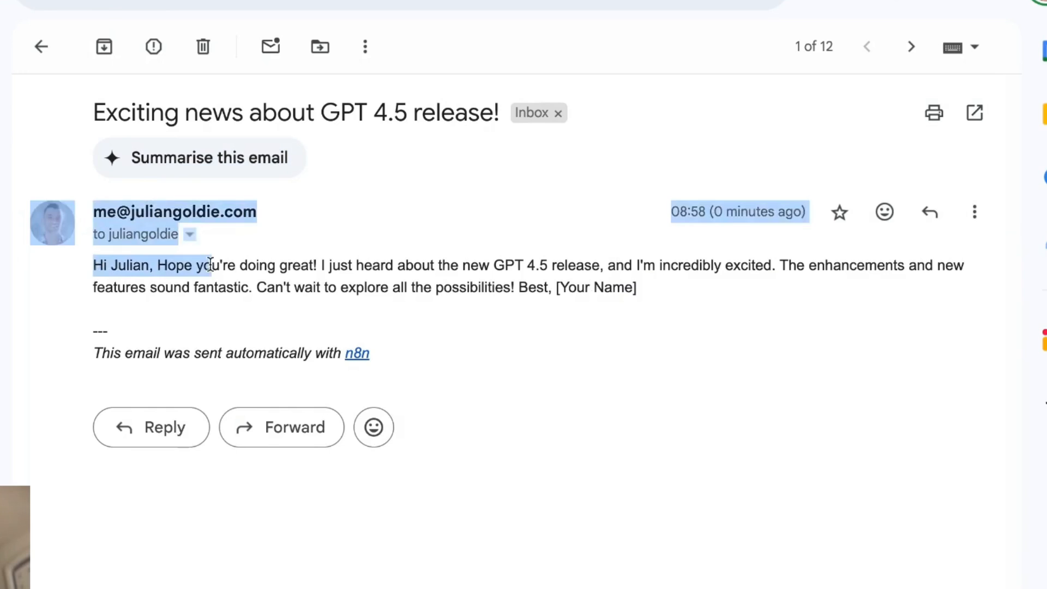
left_click(326, 264)
left_click_drag(317, 268, 750, 291)
left_click(749, 288)
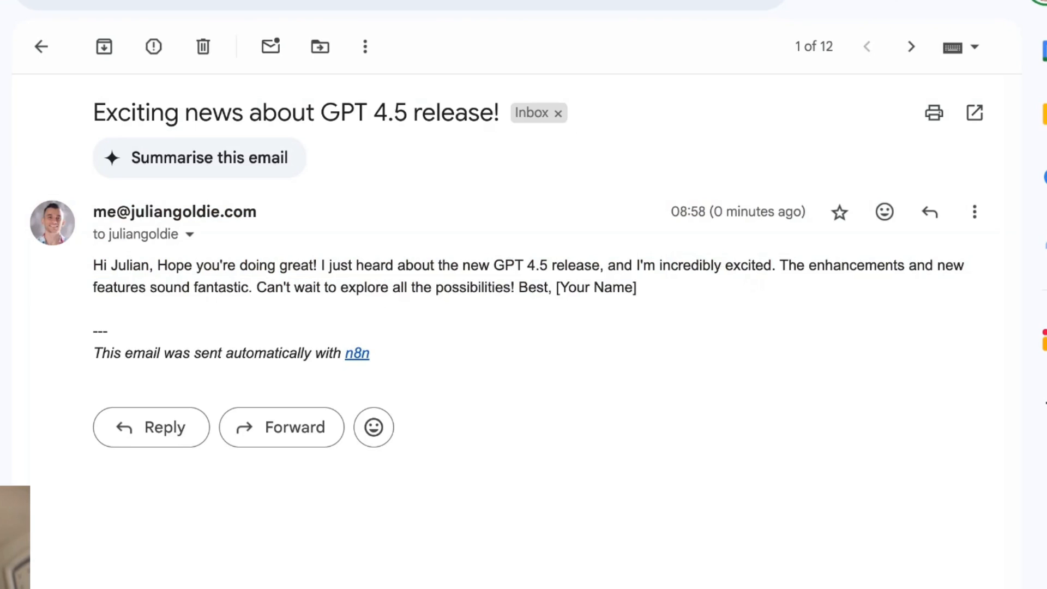
triple_click(218, 281)
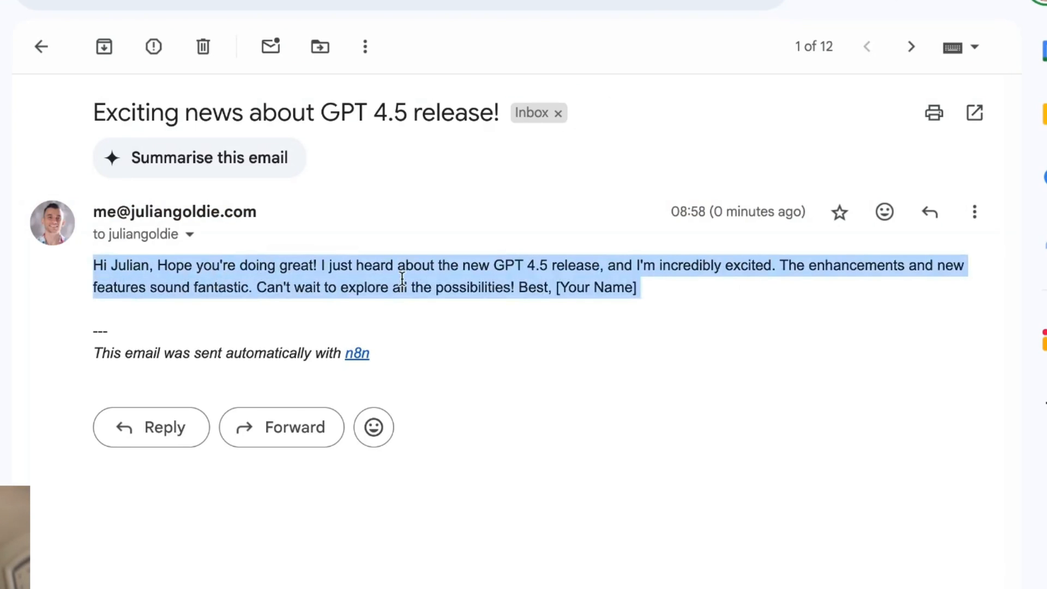
left_click(550, 282)
left_click_drag(93, 263, 73, 273)
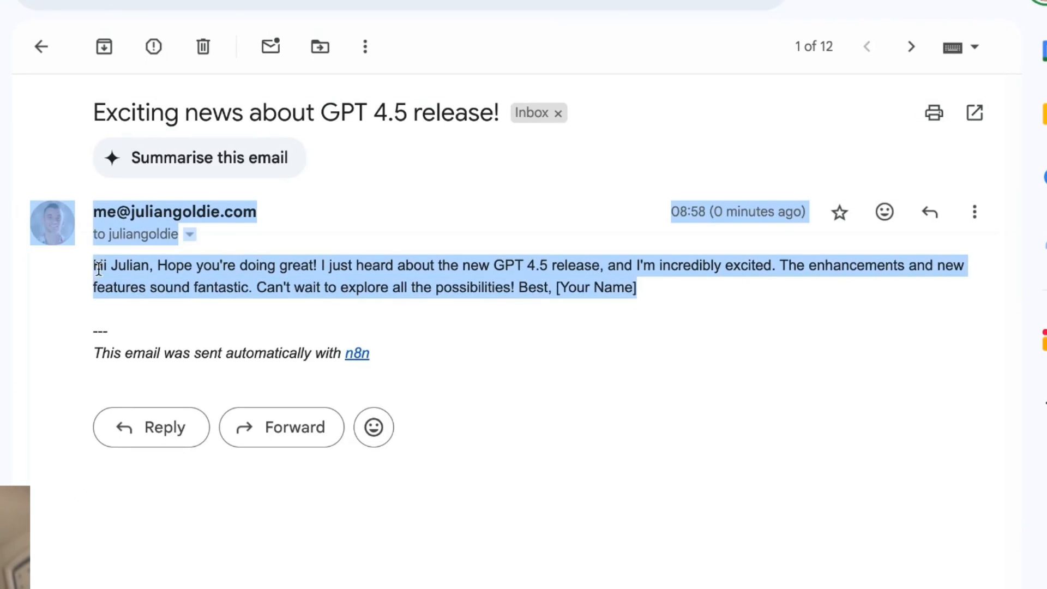
left_click(98, 268)
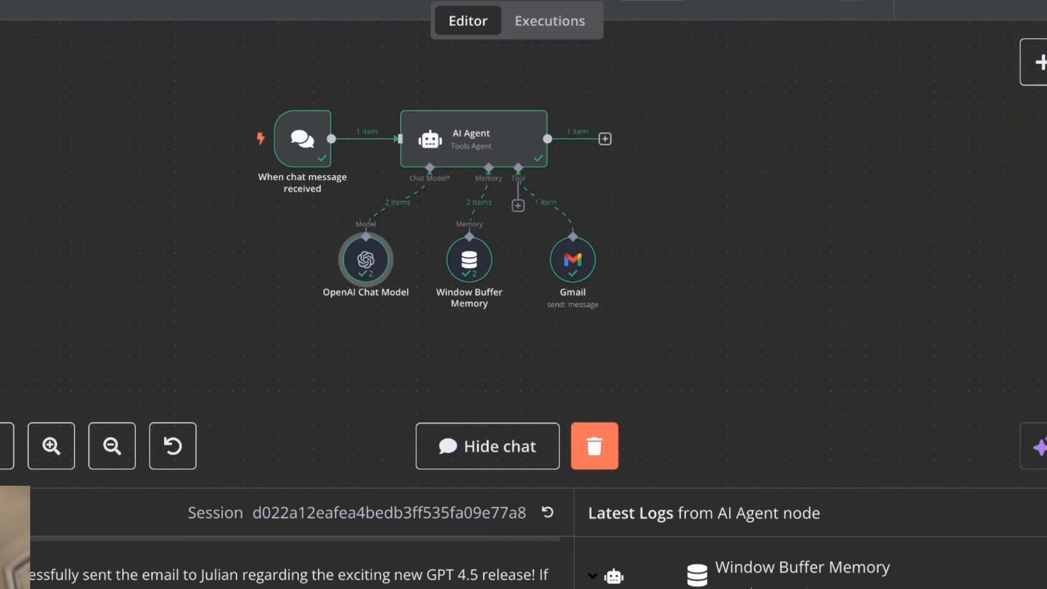
Step: Switch to n8n and download the workflow with the Gmail tool as a JSON file
left_click(809, 120)
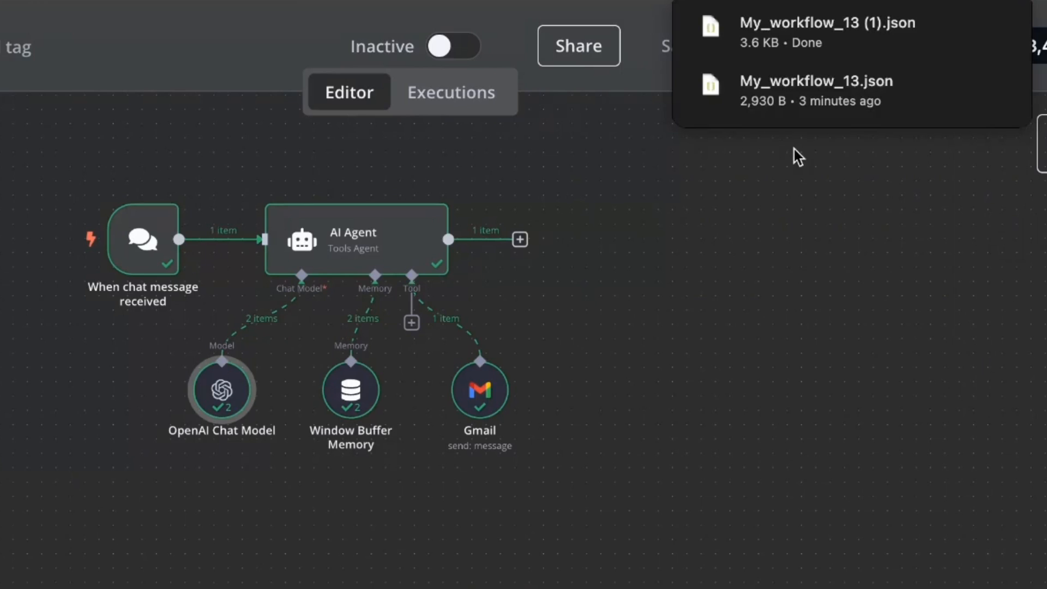
left_click(718, 291)
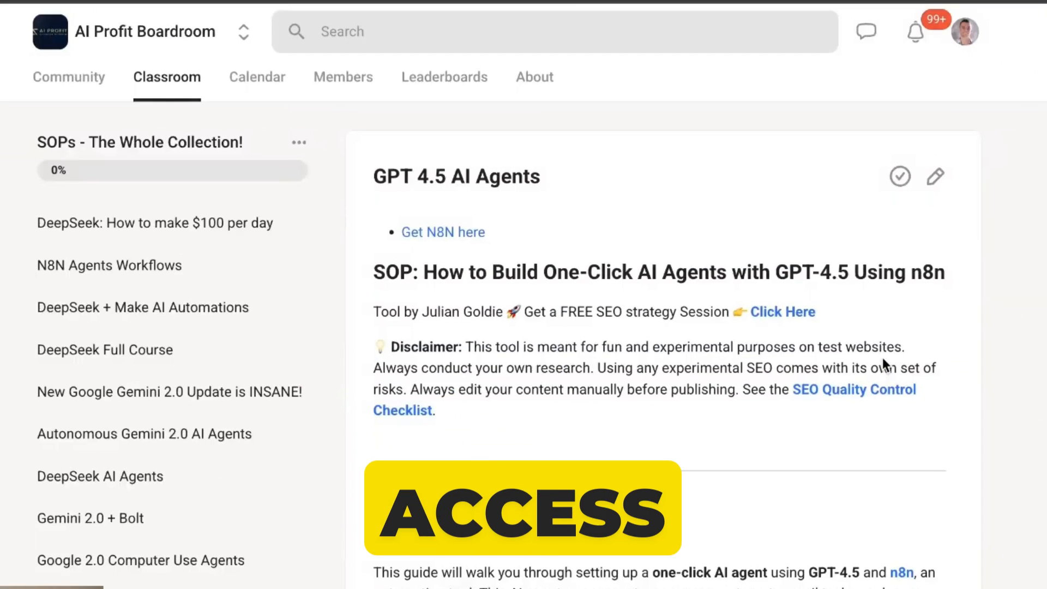
Step: Review the GPT 4.5 AI Agents SOP down to the email automation test and API cost monitoring sections
scroll(971, 358, "down", 20)
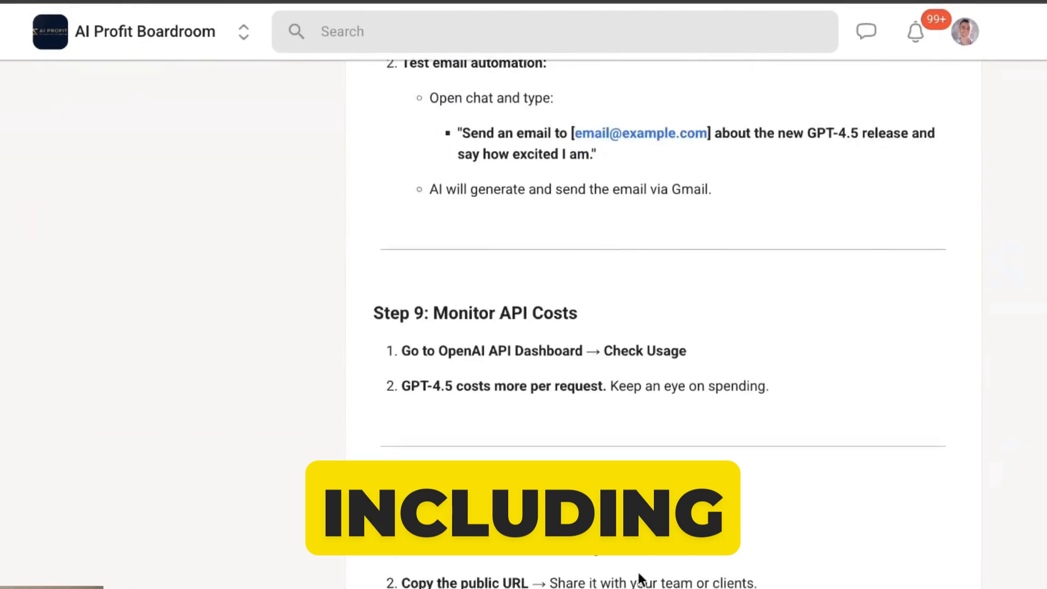
scroll(639, 578, "up", 1)
scroll(640, 578, "up", 15)
scroll(568, 564, "up", 10)
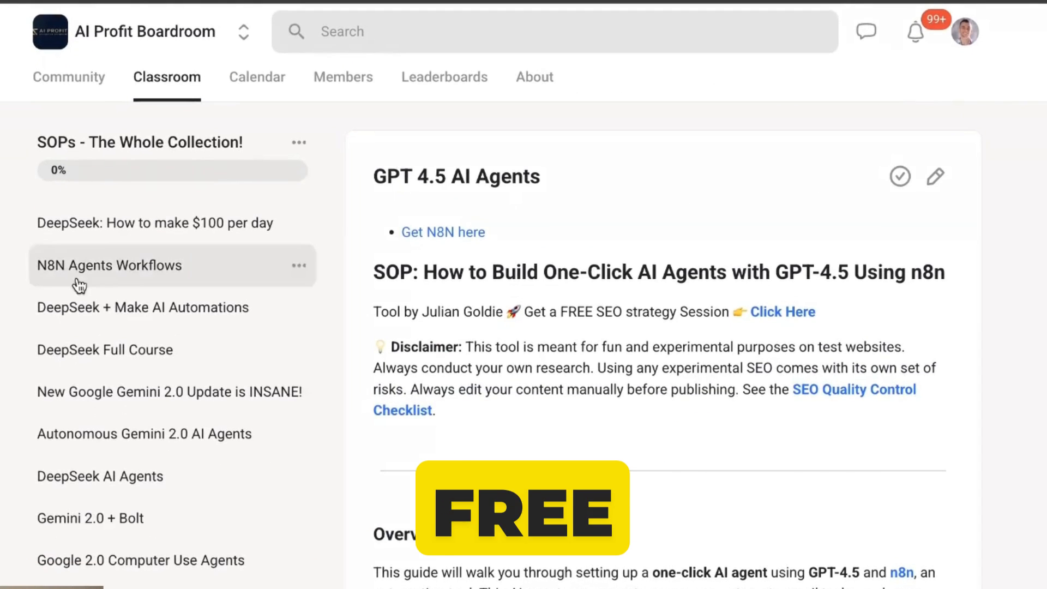
Step: Open the Classroom overview and browse the automation, AI agent and web scraping courses
left_click(161, 98)
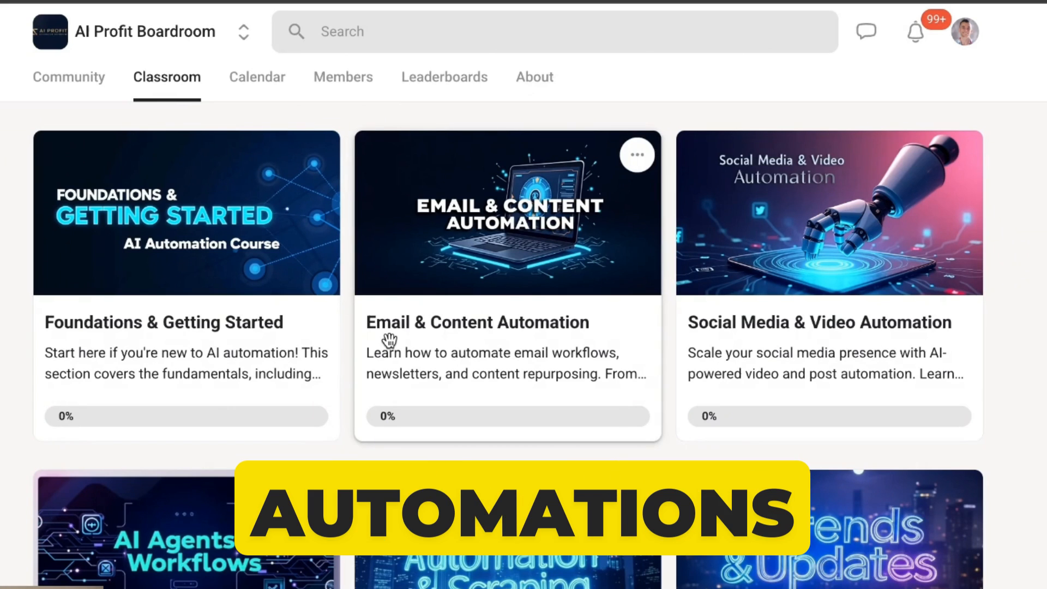
scroll(389, 341, "down", 5)
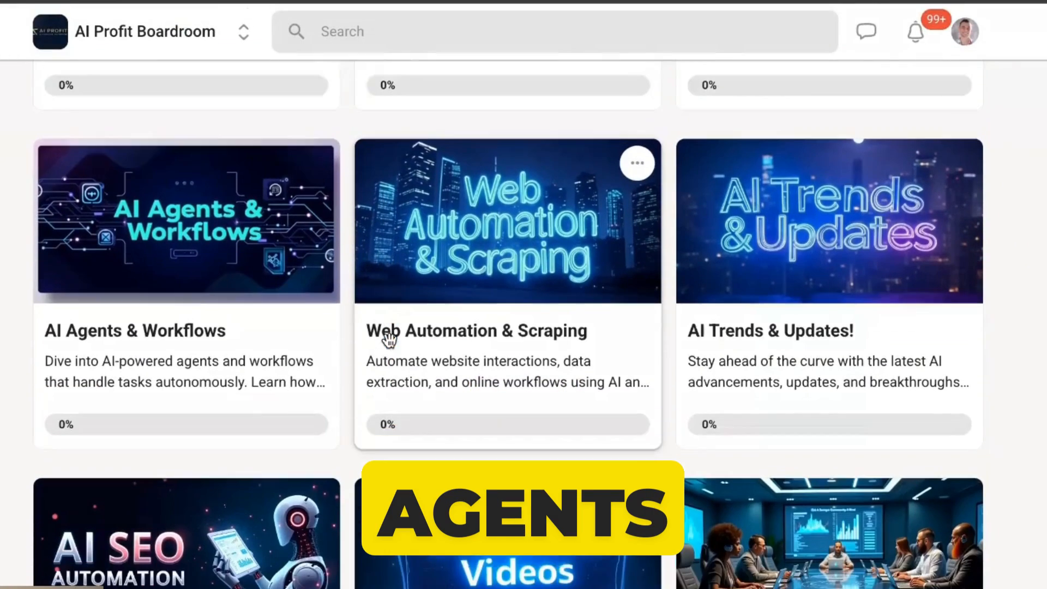
scroll(389, 339, "down", 5)
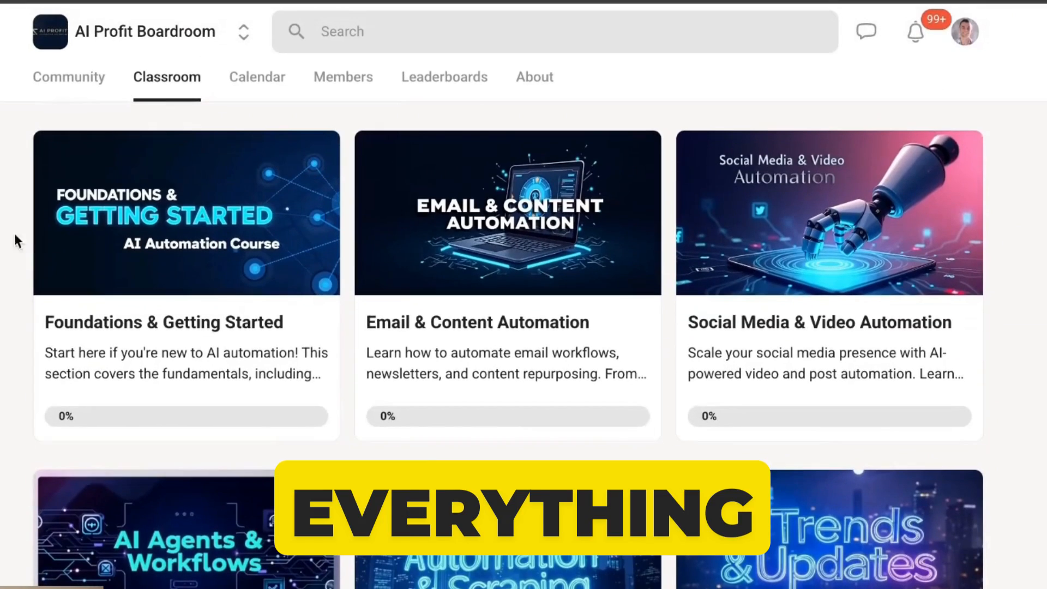
Step: Open the Community feed and look through the pinned welcome post, member discussions and 30-day leaderboard
left_click(67, 93)
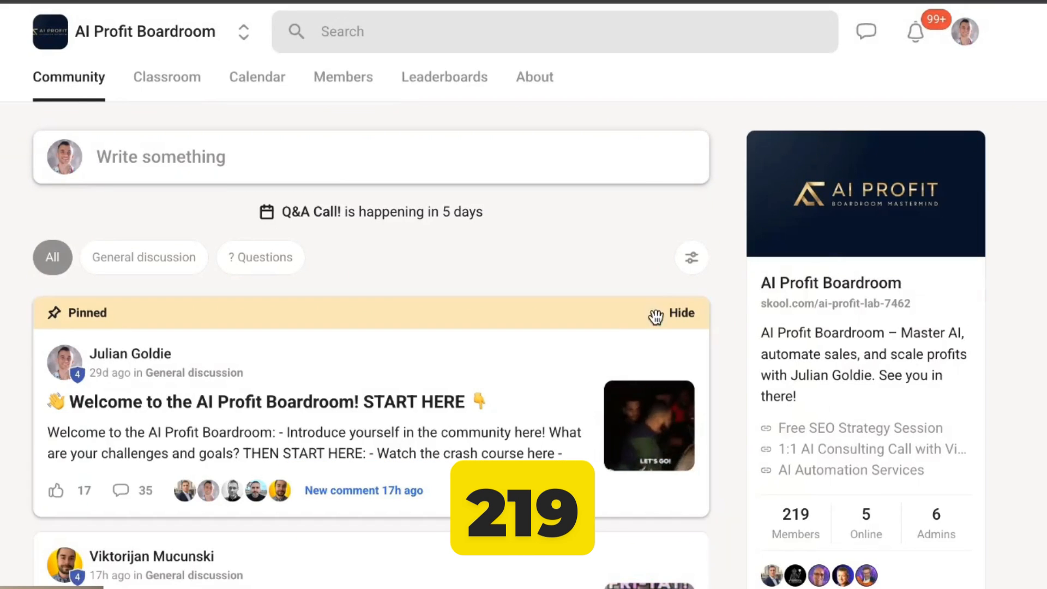
scroll(727, 365, "down", 8)
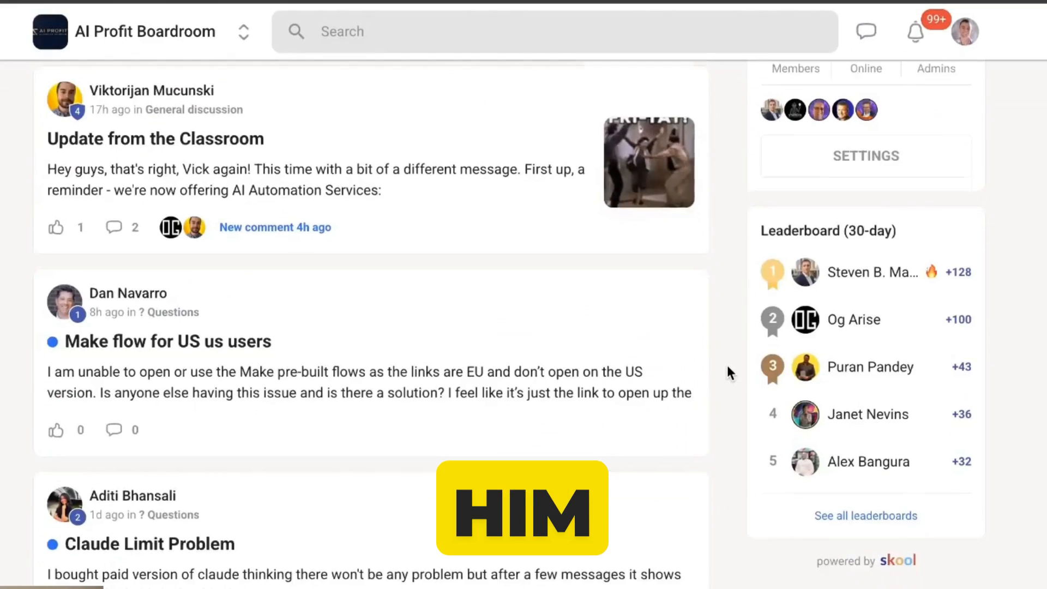
scroll(727, 365, "down", 11)
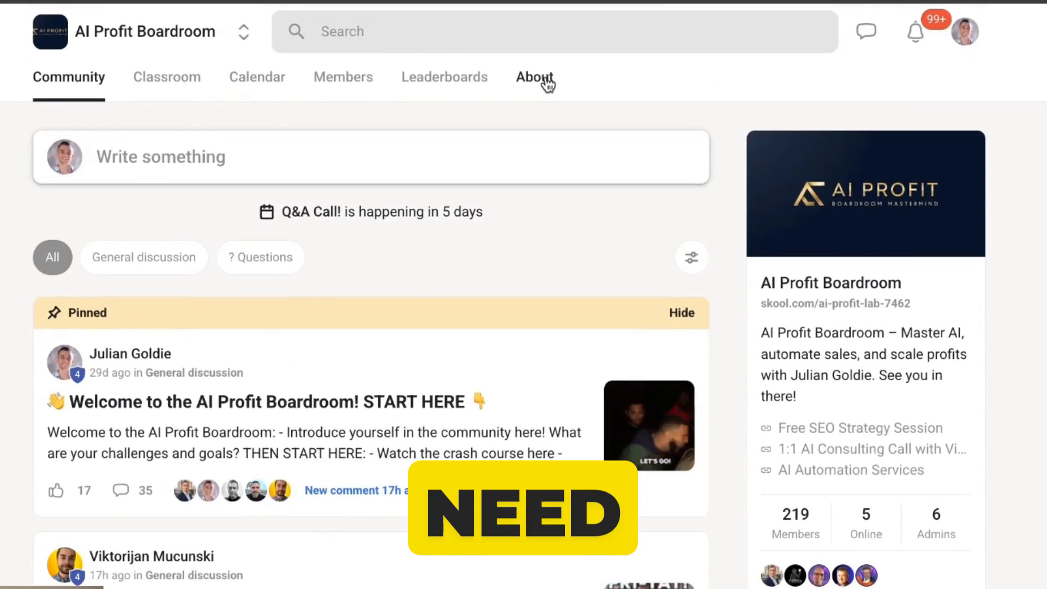
Step: Open the community's March 2025 calendar and check the scheduled Wednesday Q&A calls
left_click(249, 81)
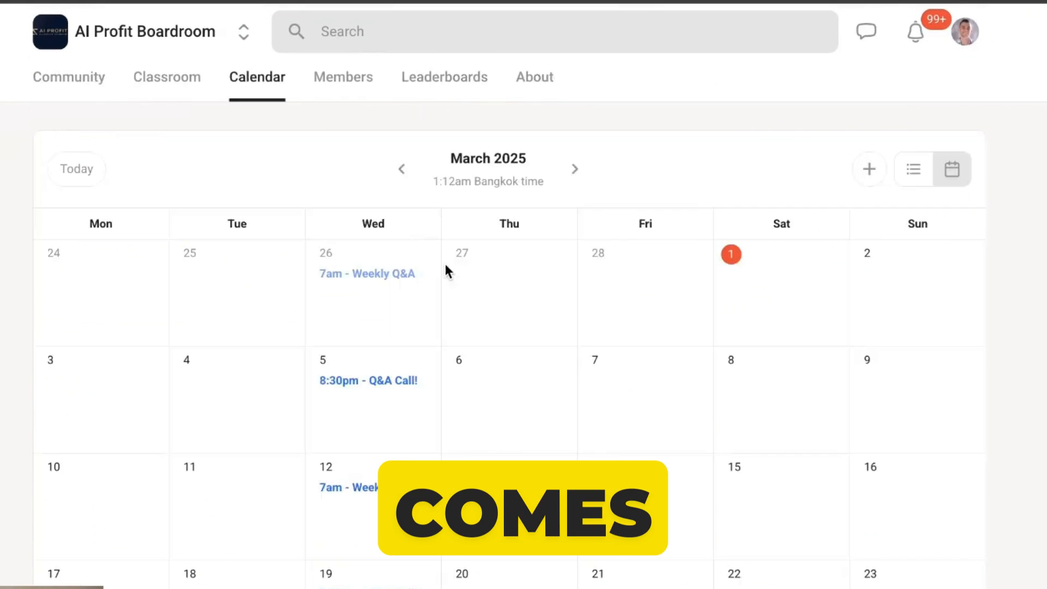
scroll(430, 397, "down", 2)
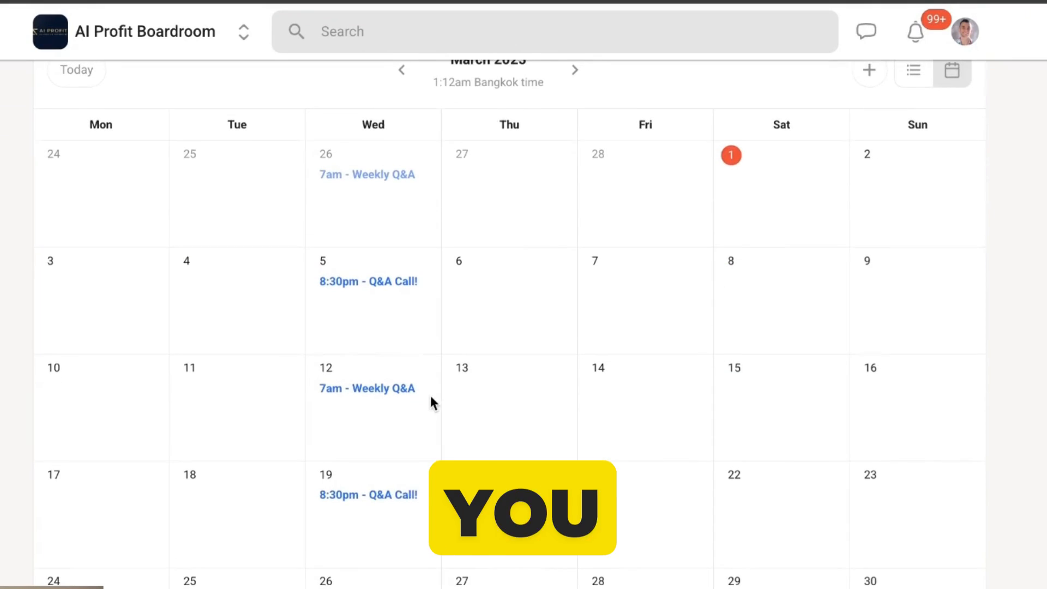
scroll(259, 369, "up", 2)
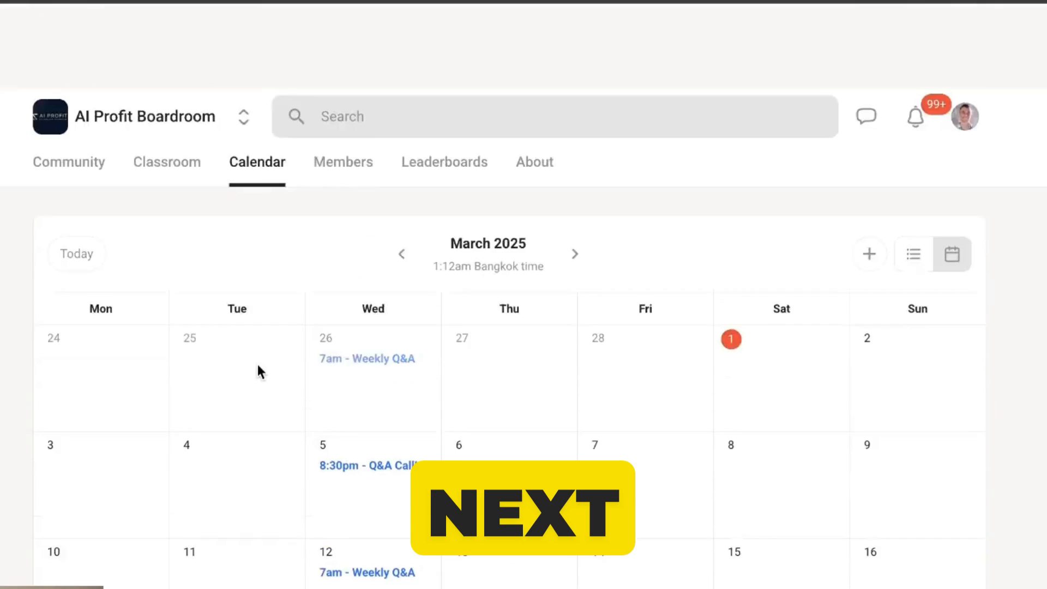
Step: Return to the Classroom and find the Q&A Call Recordings course among the available courses
left_click(189, 87)
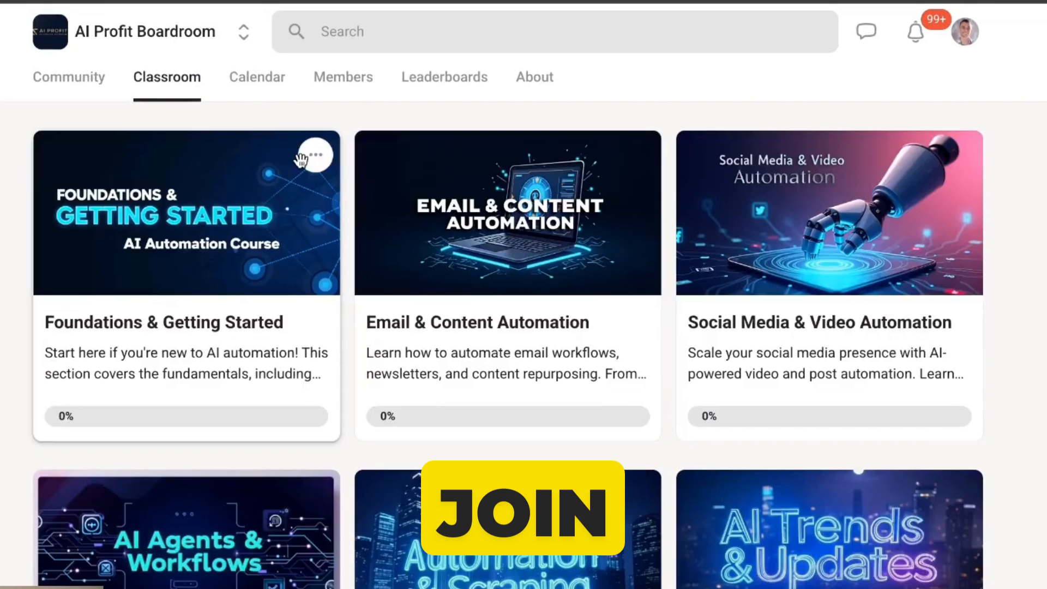
scroll(469, 344, "down", 10)
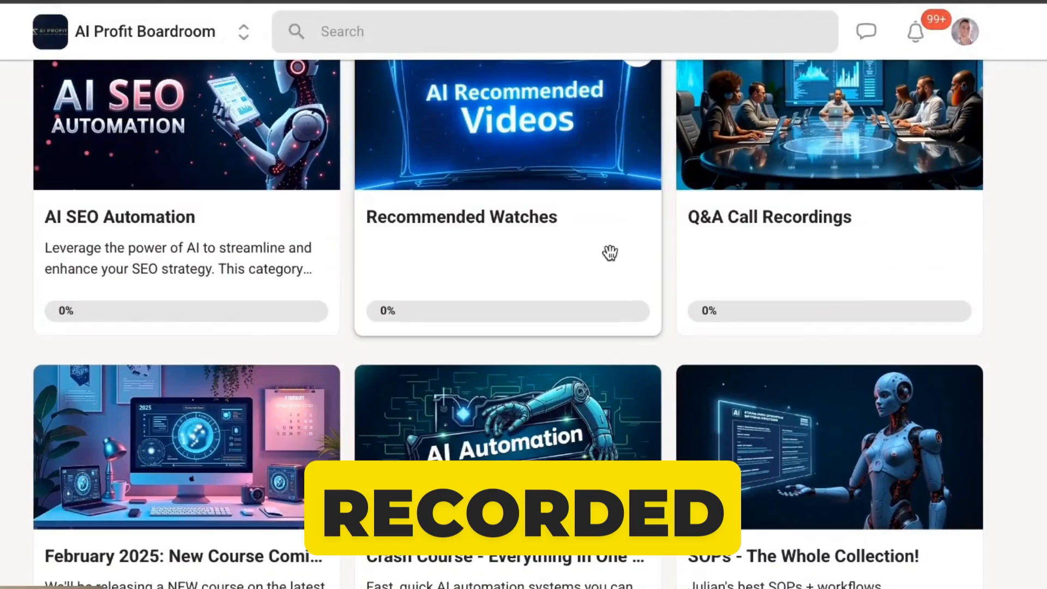
scroll(610, 253, "up", 12)
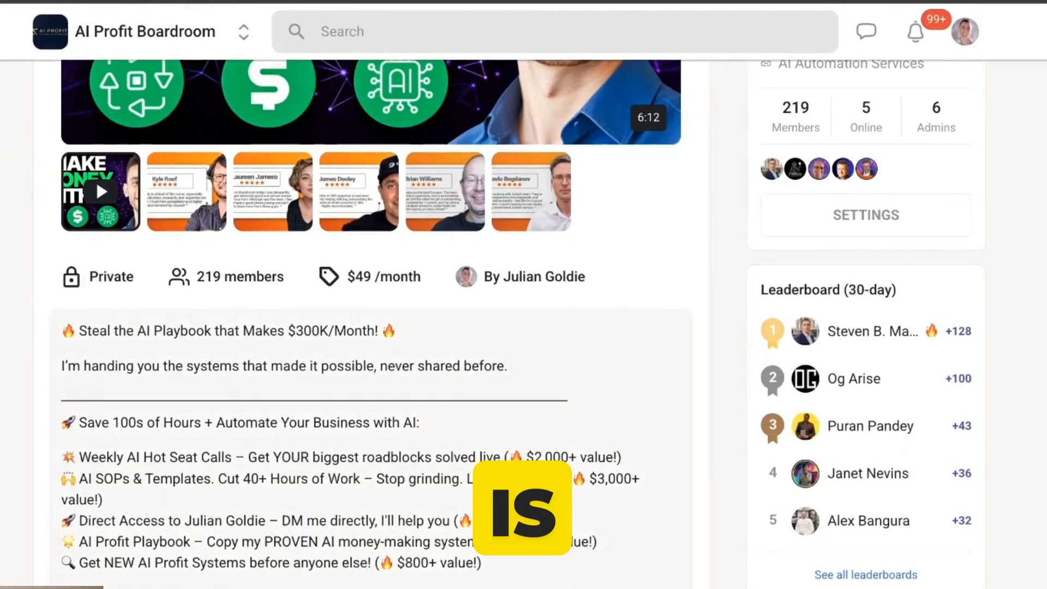
Step: View the AI Profit Boardroom About page from its benefits list up to the intro video, and reopen the Classroom overview
scroll(371, 327, "up", 8)
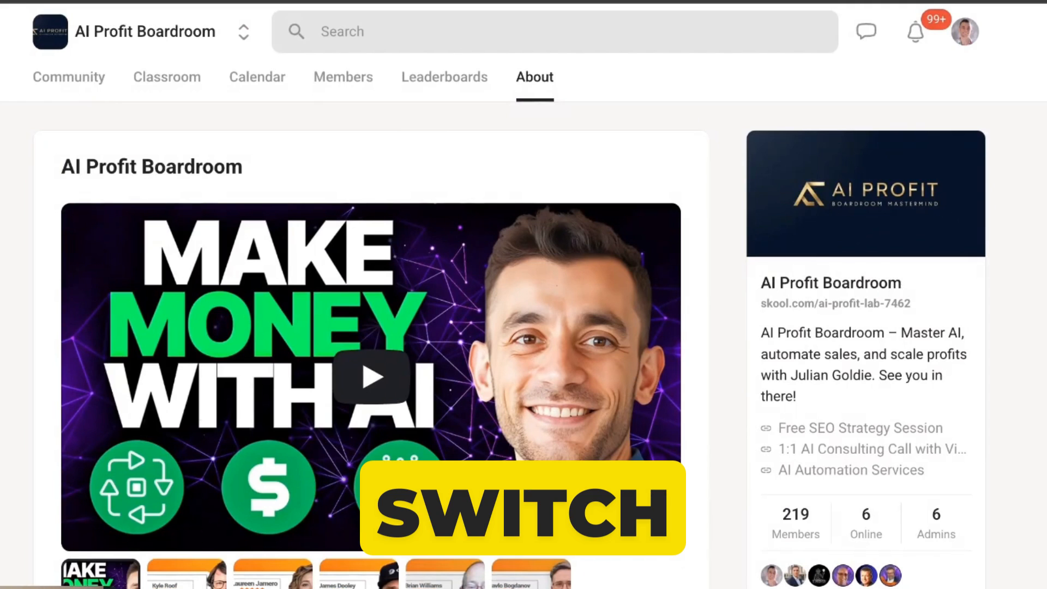
left_click(178, 79)
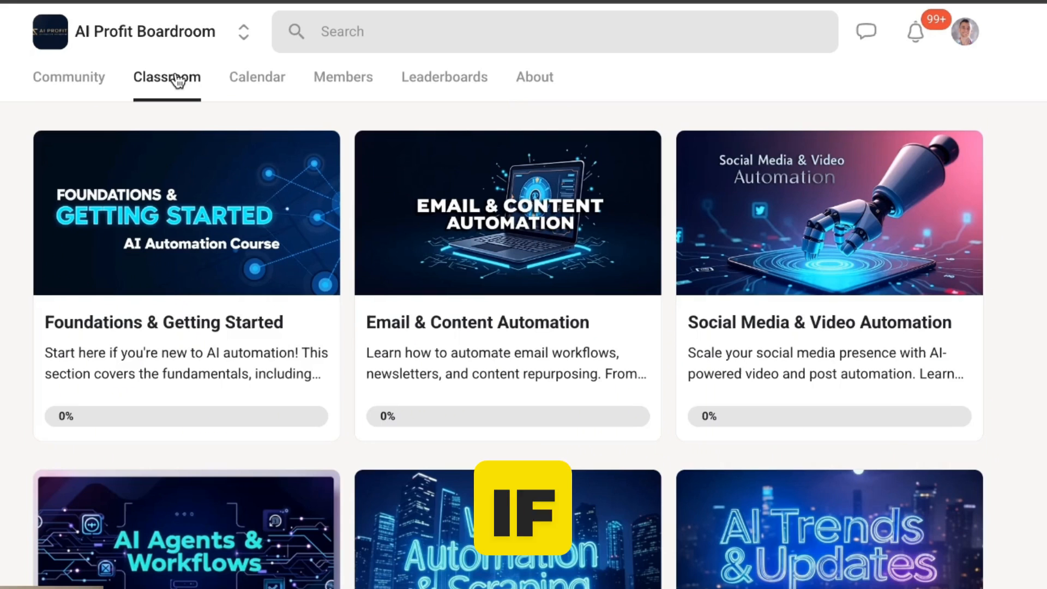